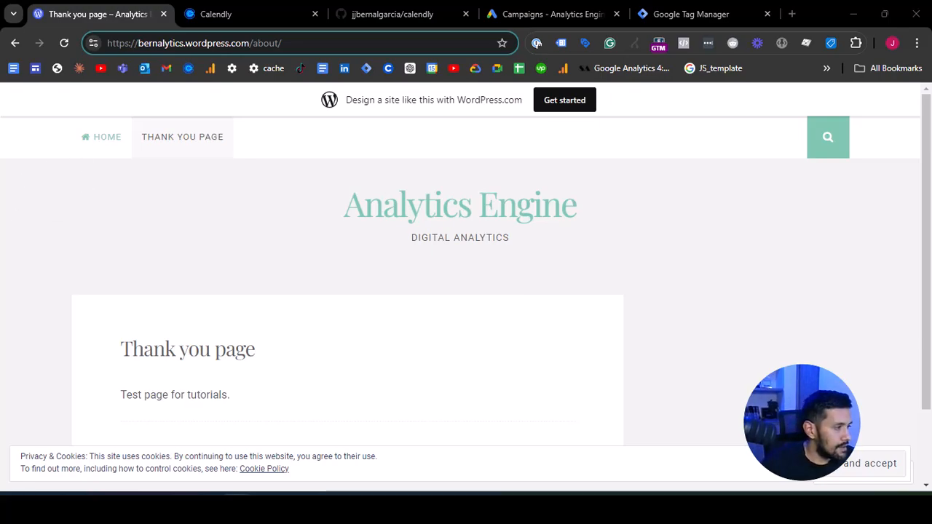
- Copy the full web address of the WordPress Thank you page
{"action": "left_click", "coordinate": [244, 43]}
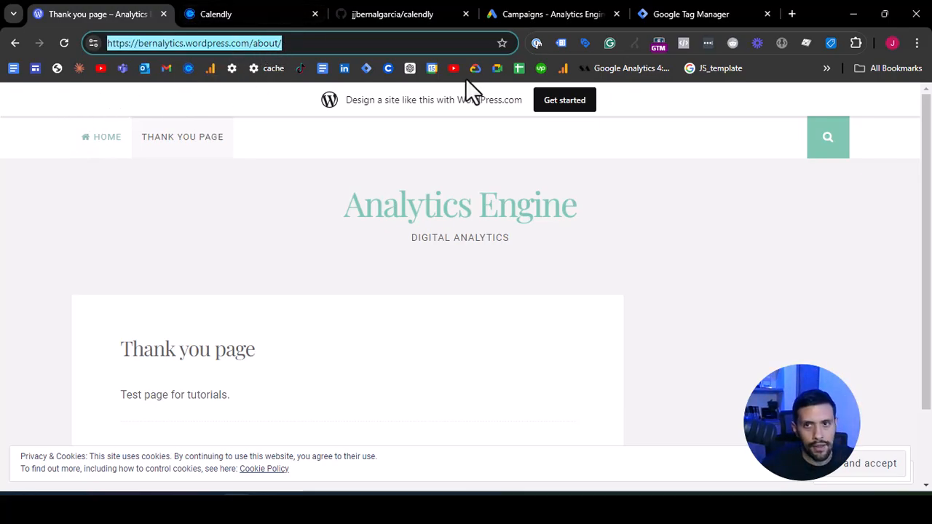
{"action": "triple_click", "coordinate": [301, 43]}
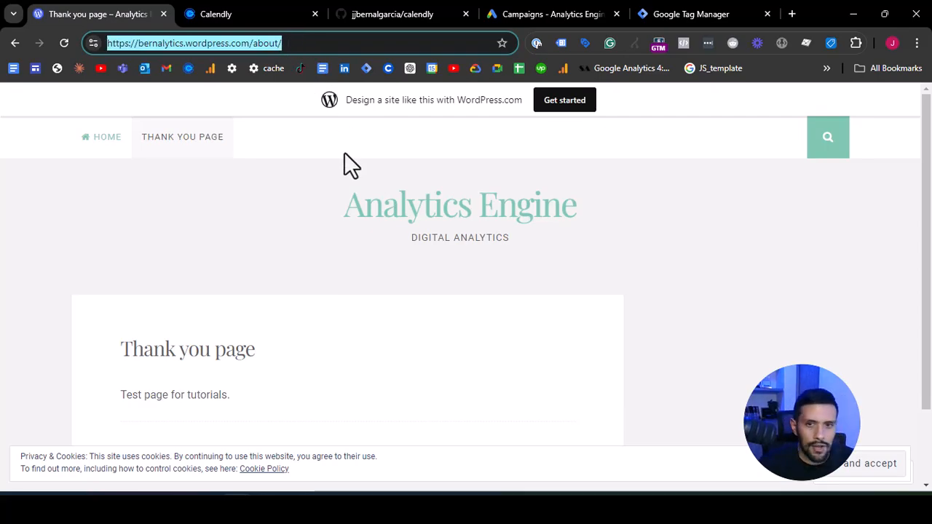
{"action": "left_click_drag", "start_coordinate": [123, 348], "coordinate": [274, 347]}
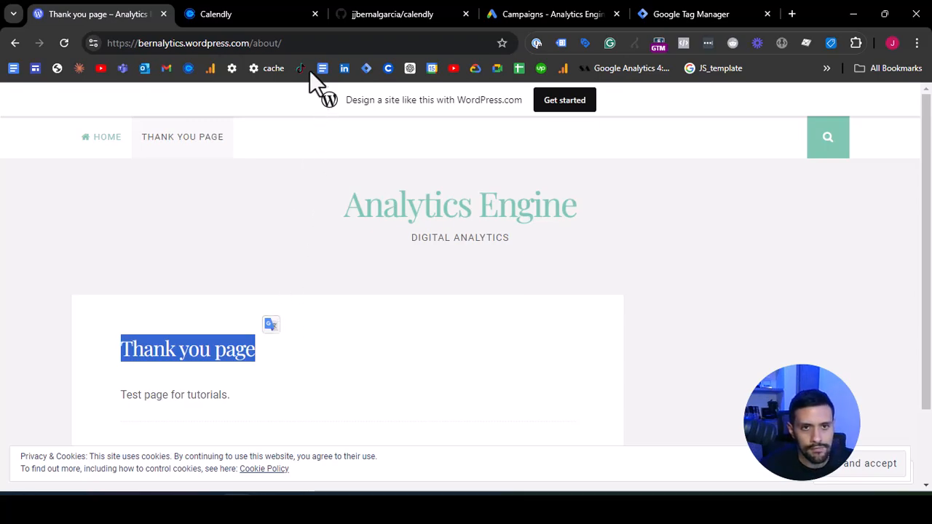
{"action": "left_click", "coordinate": [280, 38]}
{"action": "right_click", "coordinate": [282, 36]}
{"action": "left_click", "coordinate": [343, 163]}
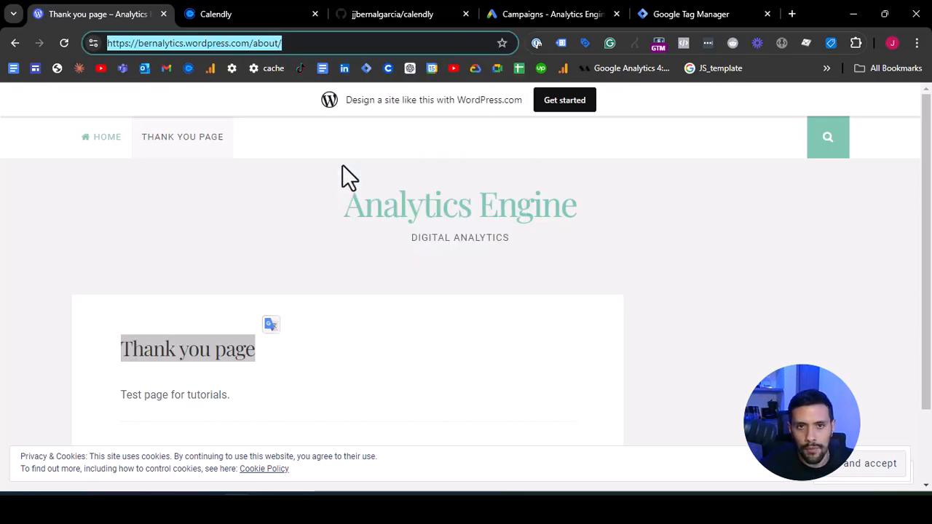
- In Calendly, open the booking page options of the "30 minutes - for clients" event type
{"action": "left_click", "coordinate": [250, 11]}
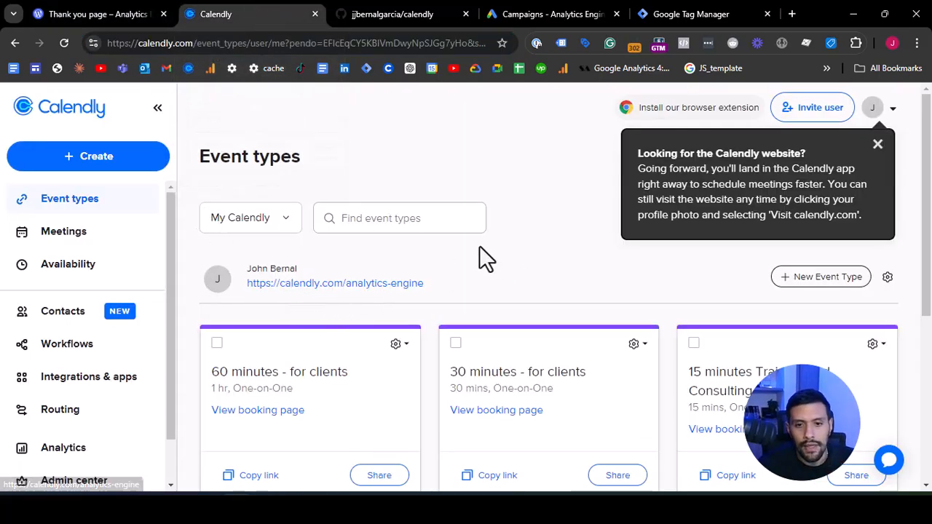
{"action": "scroll", "coordinate": [480, 246], "scroll_direction": "down", "scroll_amount": 1}
{"action": "left_click", "coordinate": [511, 301]}
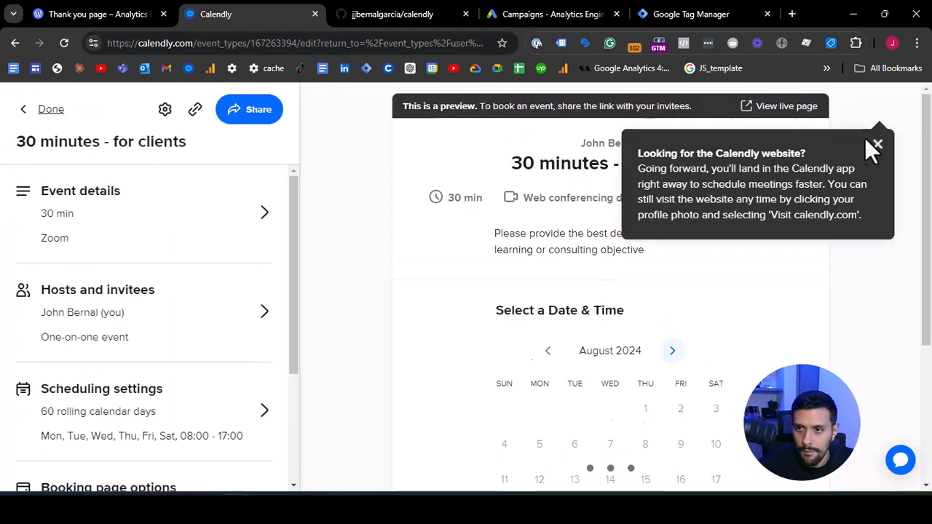
{"action": "left_click", "coordinate": [878, 144]}
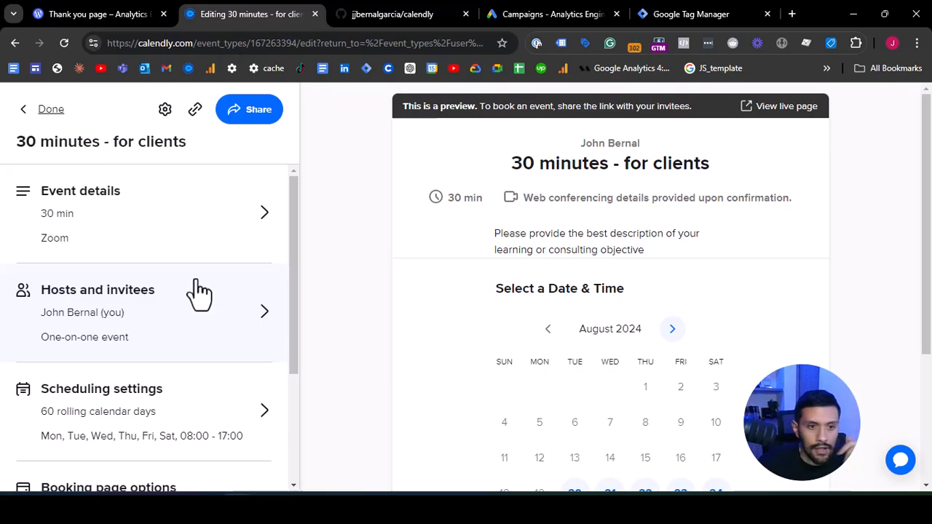
{"action": "scroll", "coordinate": [201, 291], "scroll_direction": "down", "scroll_amount": 3}
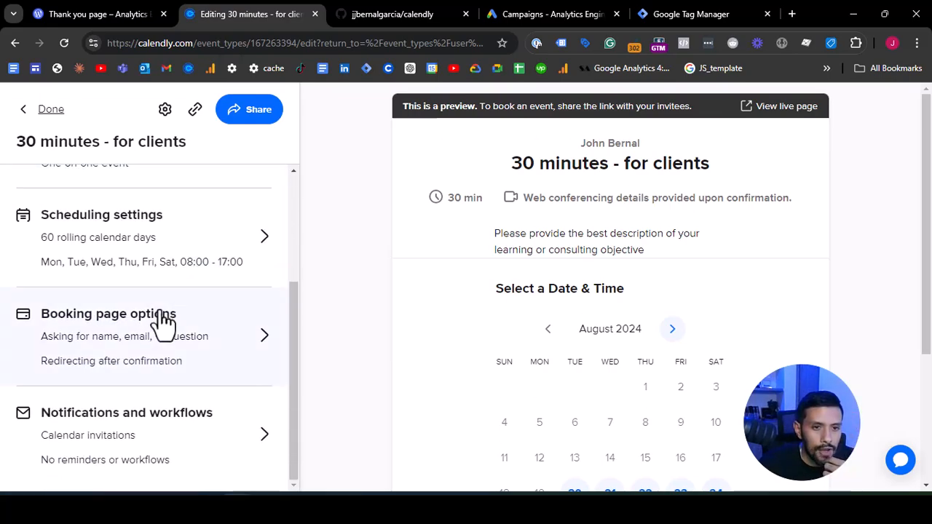
{"action": "left_click", "coordinate": [176, 344]}
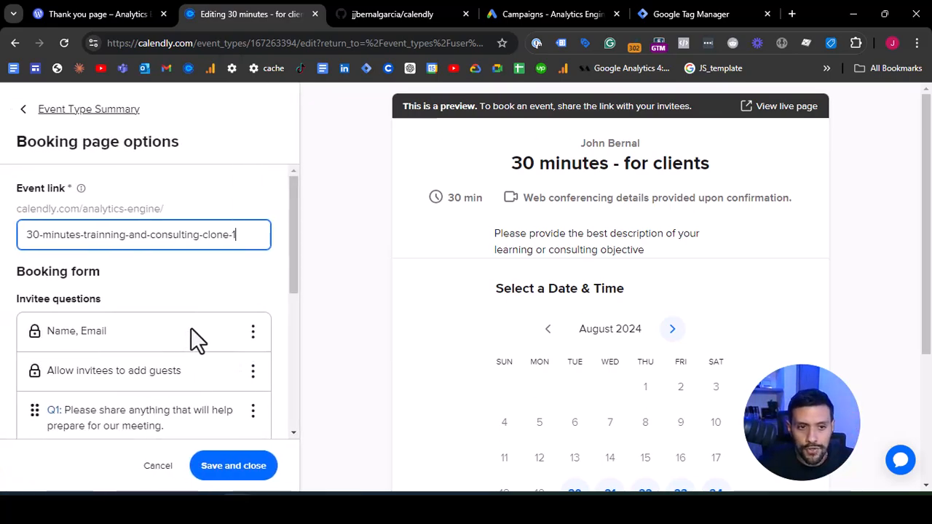
- Compare the confirmation page's After booking choices and set it to Redirect to an external site
{"action": "scroll", "coordinate": [188, 320], "scroll_direction": "down", "scroll_amount": 5}
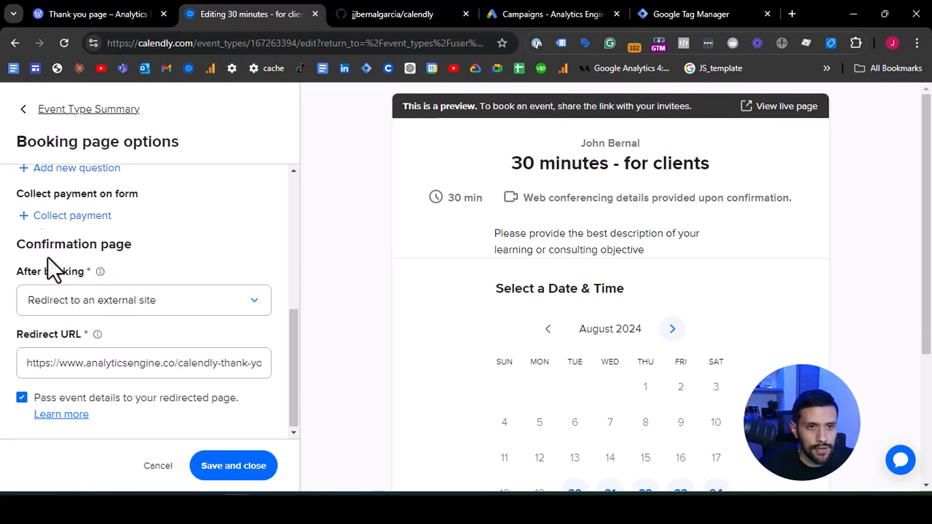
{"action": "left_click", "coordinate": [86, 311]}
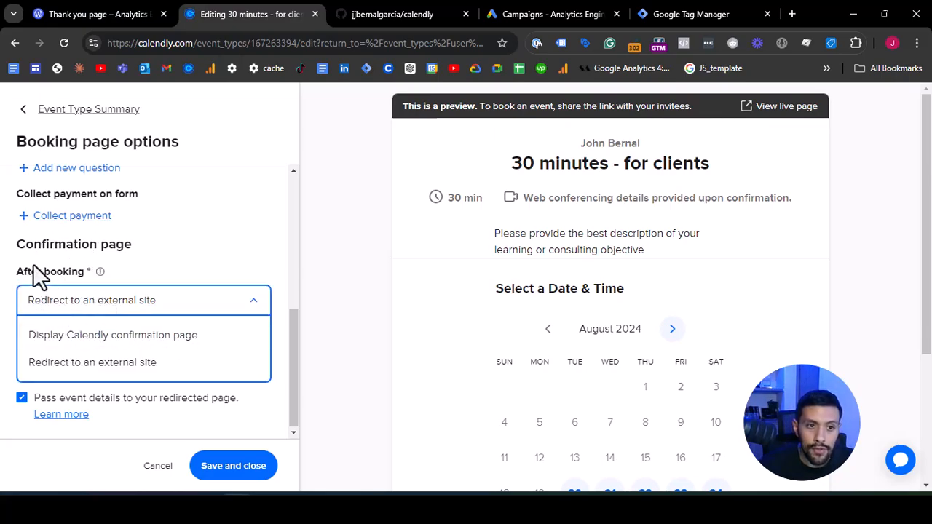
{"action": "left_click", "coordinate": [80, 364]}
{"action": "left_click", "coordinate": [104, 309]}
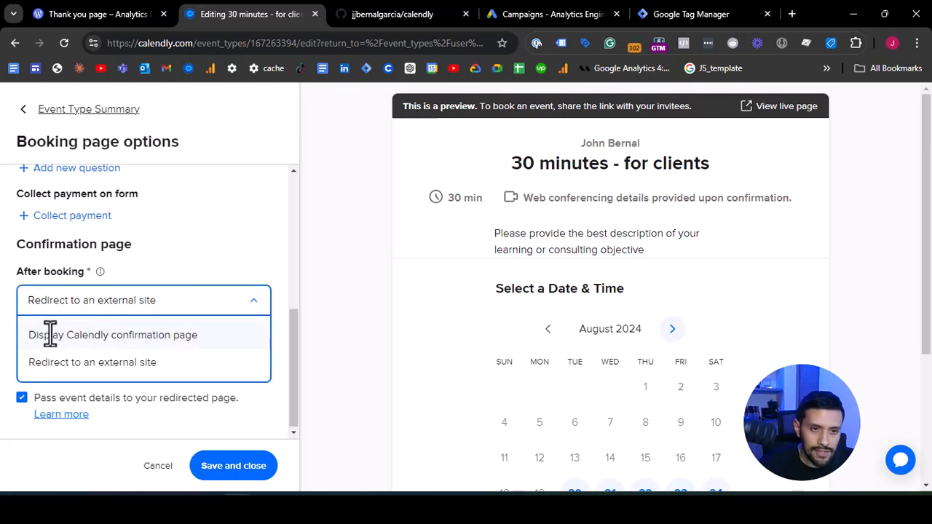
{"action": "left_click", "coordinate": [77, 334]}
{"action": "left_click", "coordinate": [84, 320]}
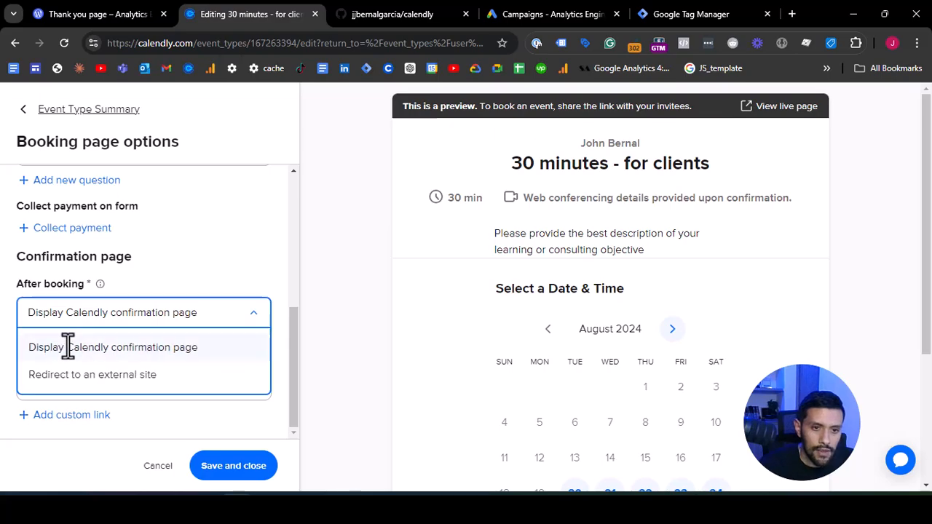
{"action": "left_click", "coordinate": [146, 343]}
{"action": "left_click", "coordinate": [156, 317]}
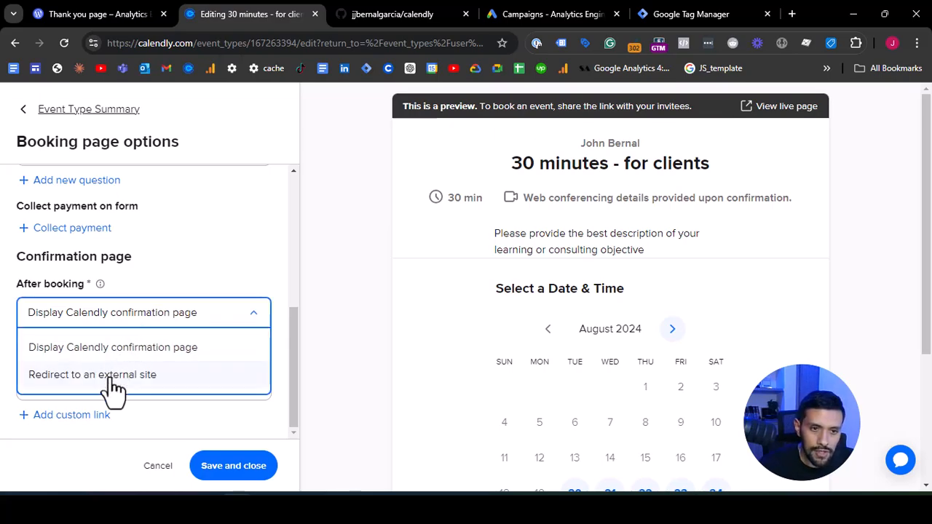
{"action": "left_click", "coordinate": [113, 379]}
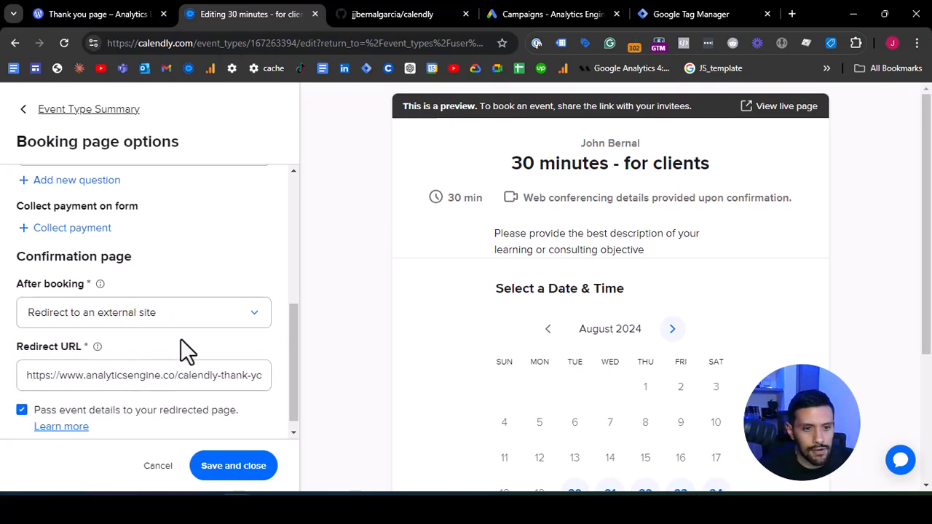
{"action": "triple_click", "coordinate": [131, 377]}
{"action": "key", "text": "BackSpace"}
{"action": "key", "text": "ctrl+v"}
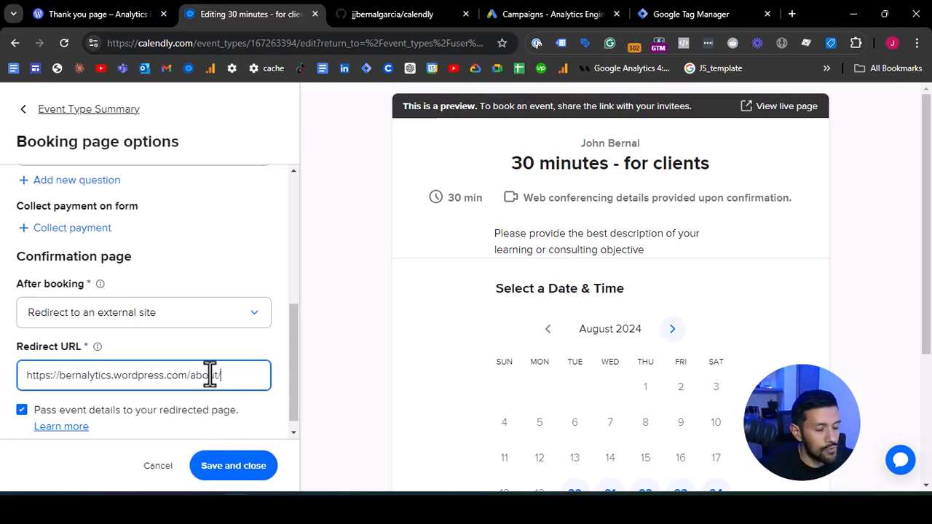
{"action": "left_click", "coordinate": [237, 475]}
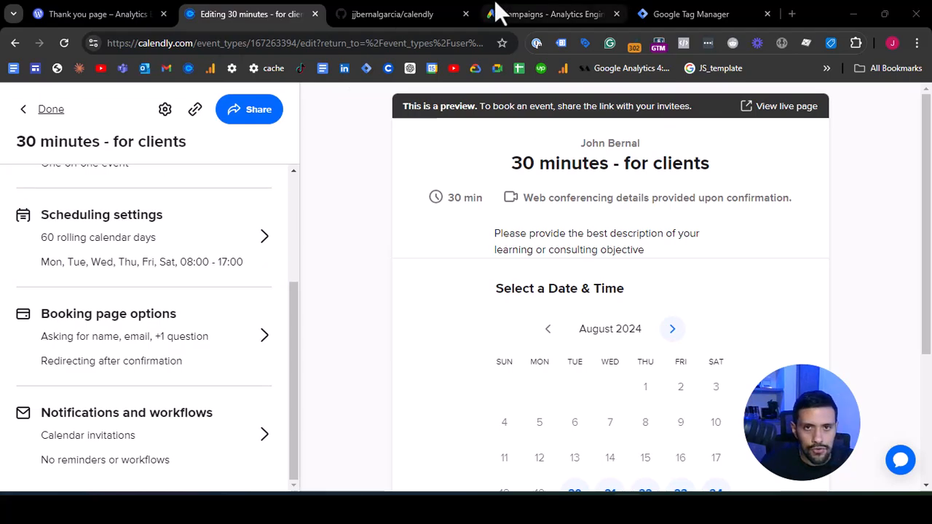
- In the calendly GitHub repository, open the capture_user_data_js_variable file and copy its code
{"action": "left_click", "coordinate": [448, 13]}
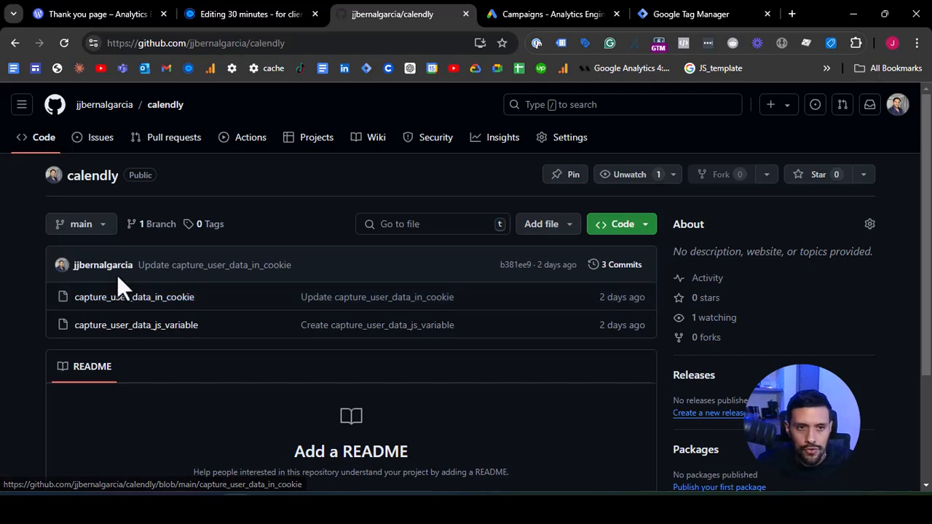
{"action": "scroll", "coordinate": [91, 300], "scroll_direction": "up", "scroll_amount": 3}
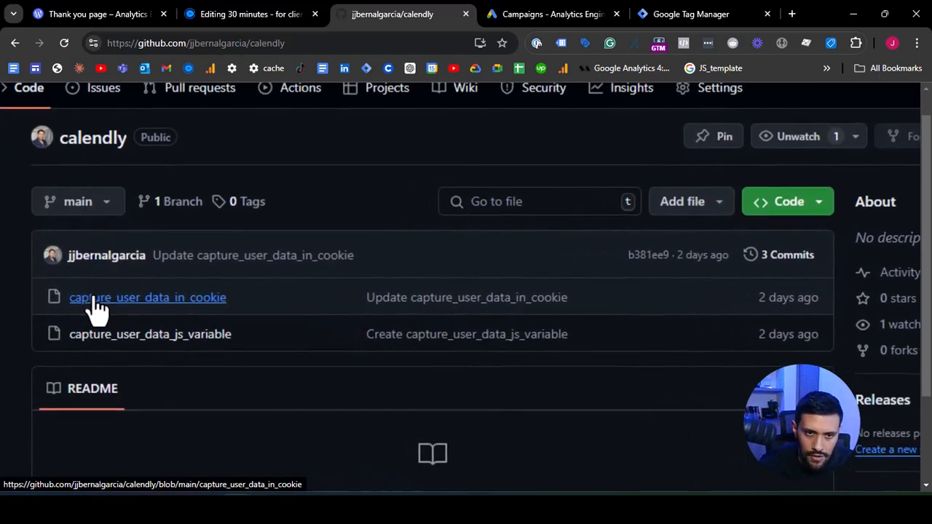
{"action": "scroll", "coordinate": [89, 290], "scroll_direction": "down", "scroll_amount": 2}
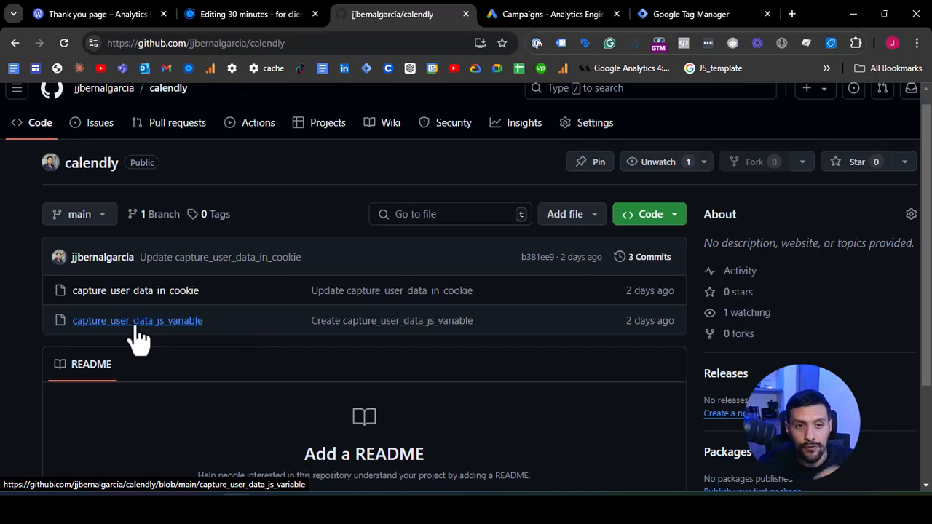
{"action": "left_click", "coordinate": [142, 322]}
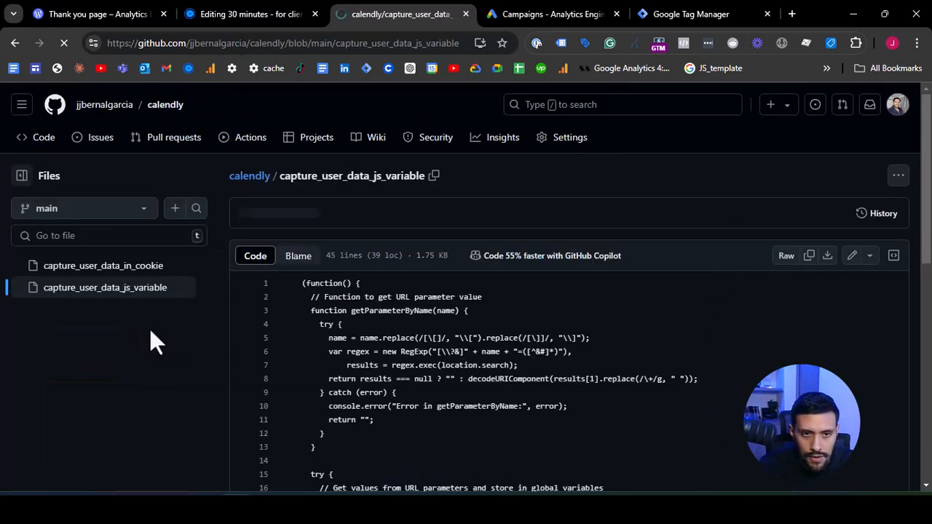
{"action": "left_click", "coordinate": [294, 284]}
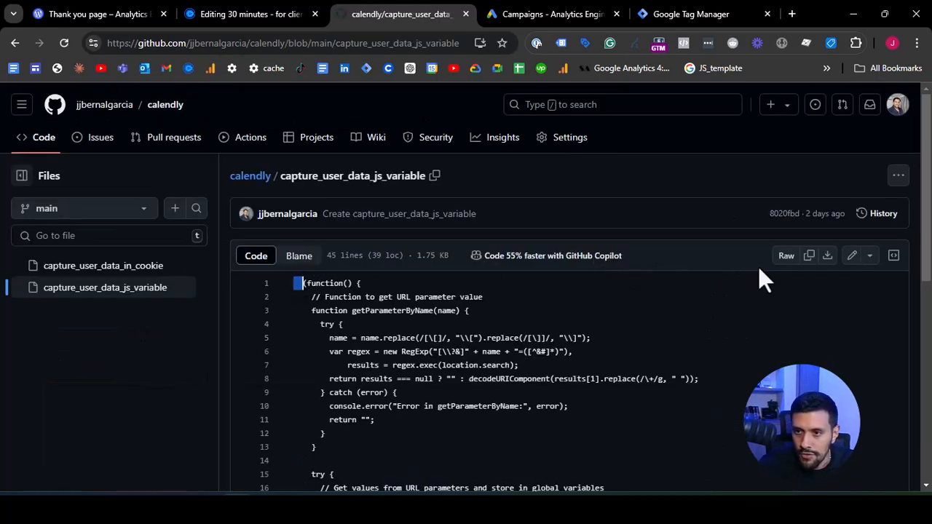
{"action": "left_click", "coordinate": [809, 255]}
{"action": "scroll", "coordinate": [347, 321], "scroll_direction": "down", "scroll_amount": 1}
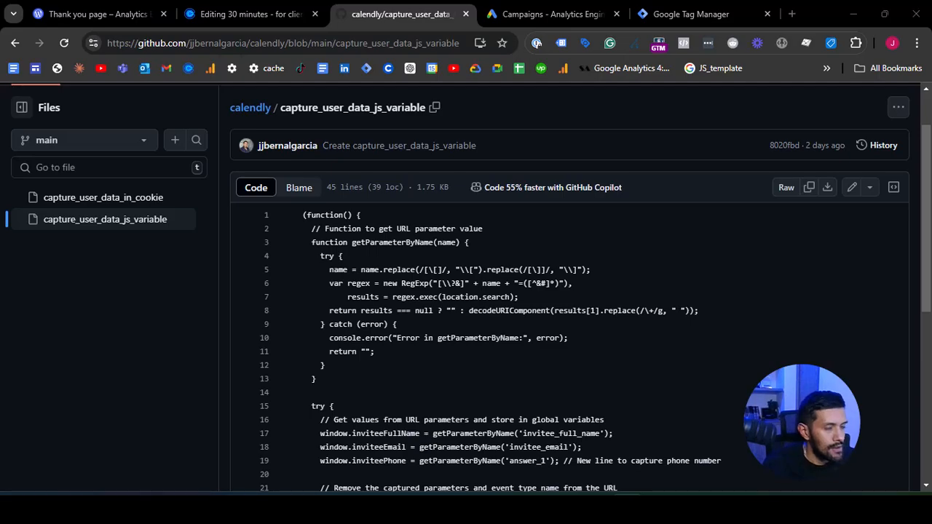
{"action": "left_click", "coordinate": [670, 11]}
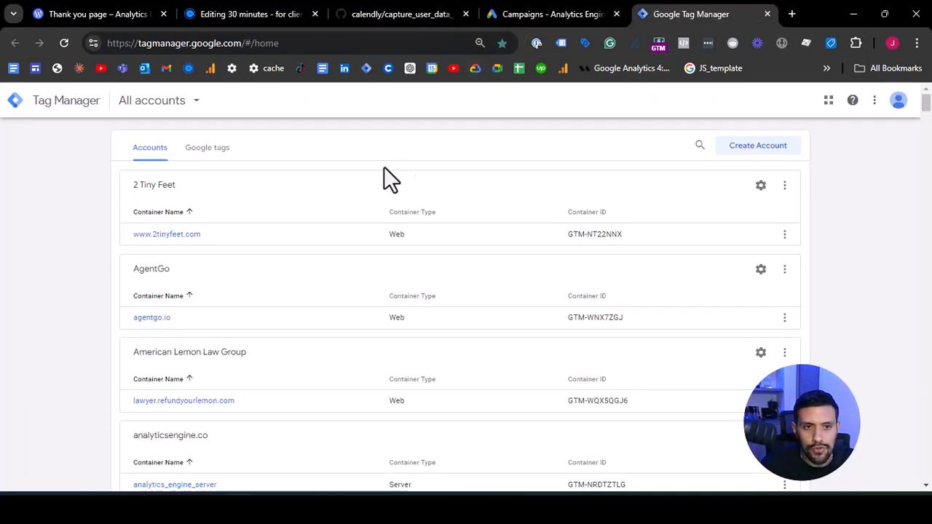
{"action": "left_click", "coordinate": [700, 145]}
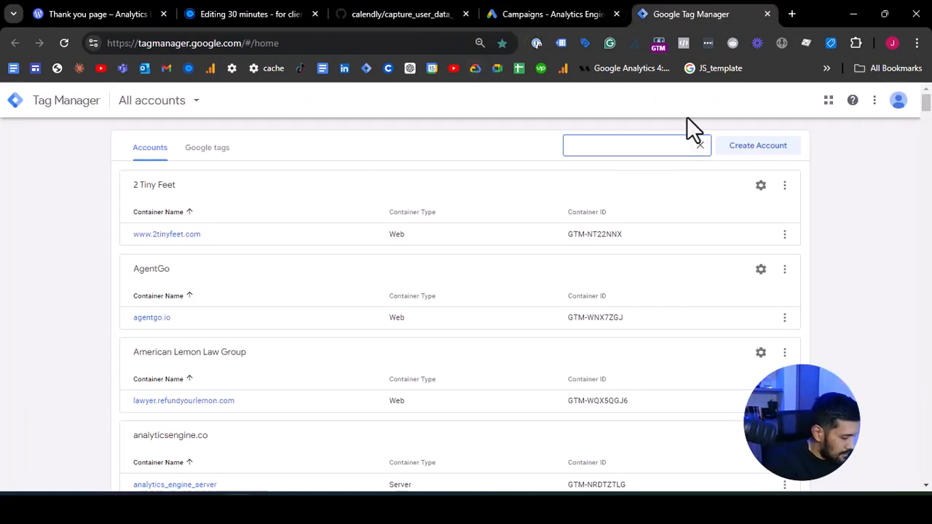
{"action": "type", "text": "analytu"}
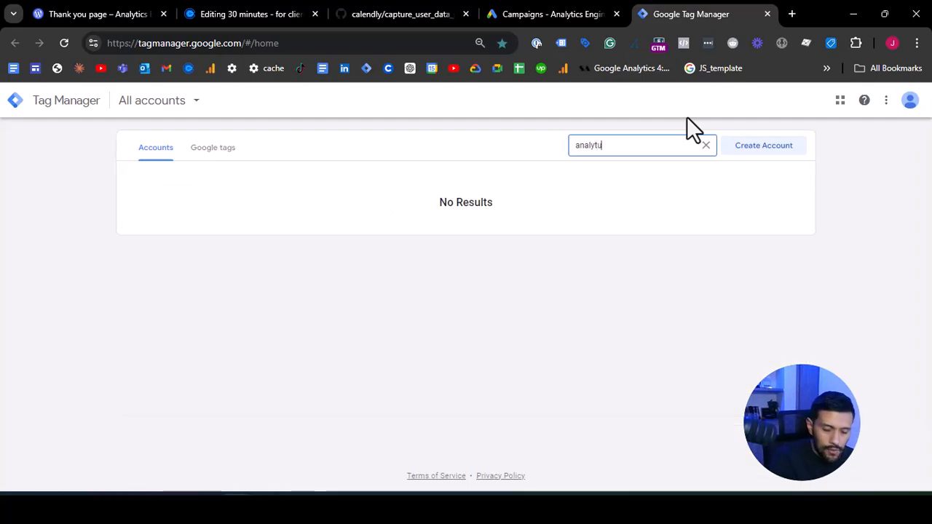
{"action": "key", "text": "BackSpace"}
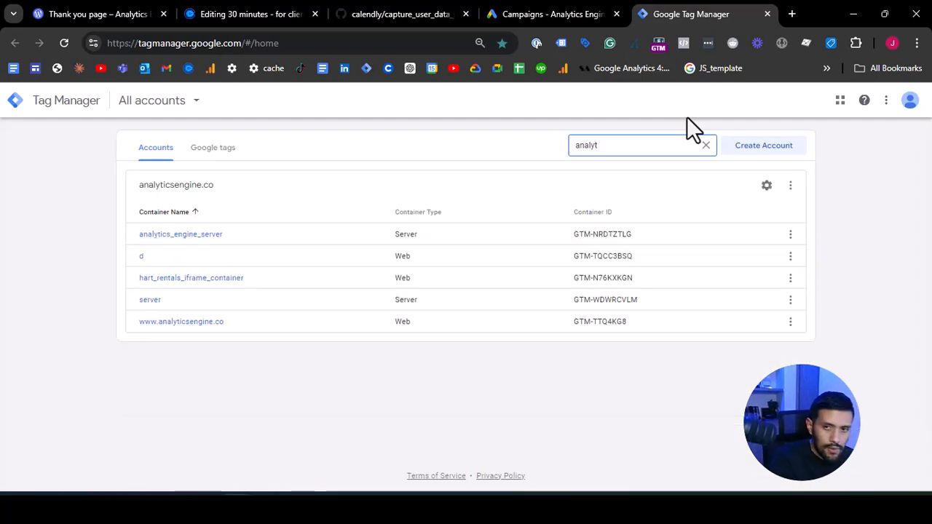
{"action": "left_click", "coordinate": [178, 321]}
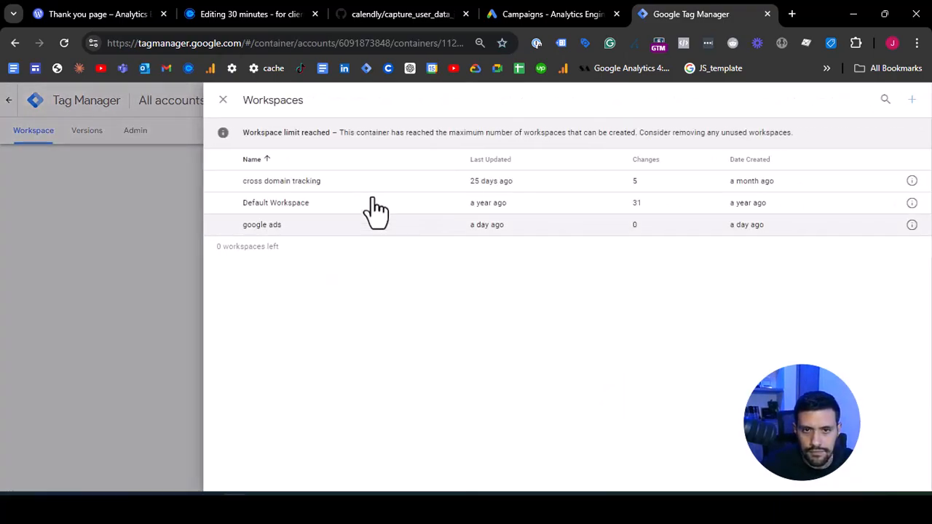
{"action": "left_click", "coordinate": [292, 225]}
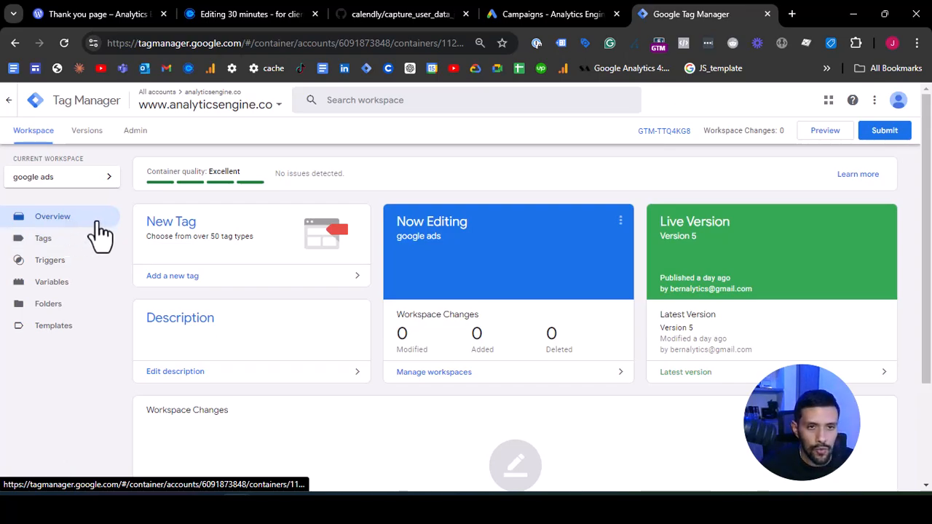
- Create a new Custom HTML tag and paste the copied capture_user_data_js_variable code into its HTML
{"action": "left_click", "coordinate": [77, 243]}
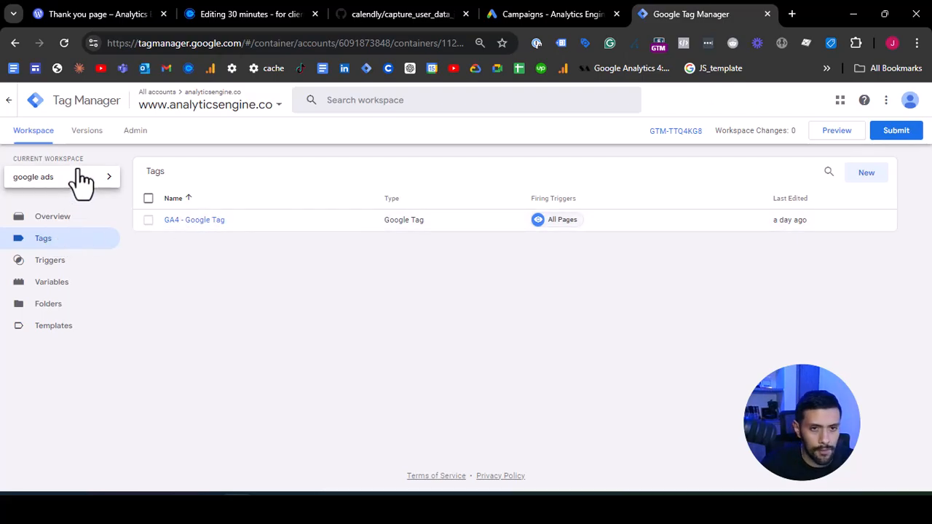
{"action": "left_click", "coordinate": [868, 177]}
{"action": "left_click", "coordinate": [445, 180]}
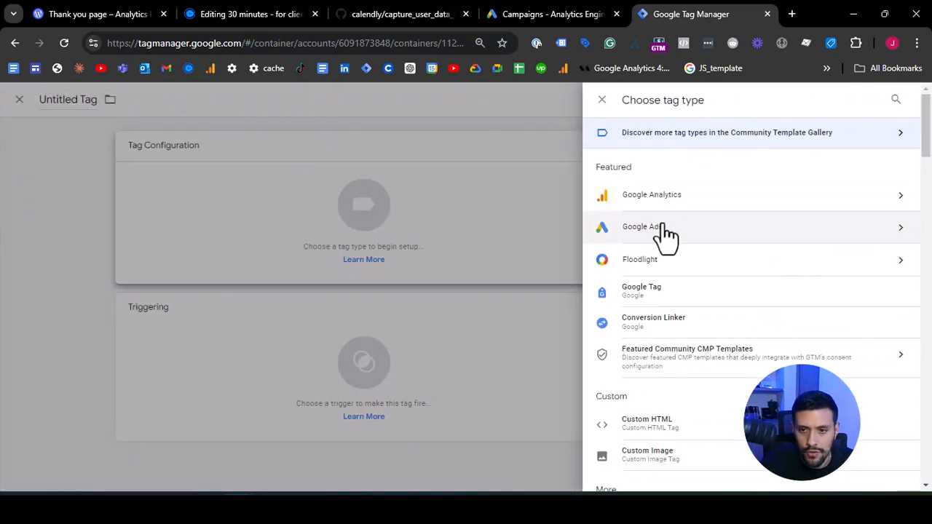
{"action": "left_click", "coordinate": [661, 424]}
{"action": "right_click", "coordinate": [425, 273]}
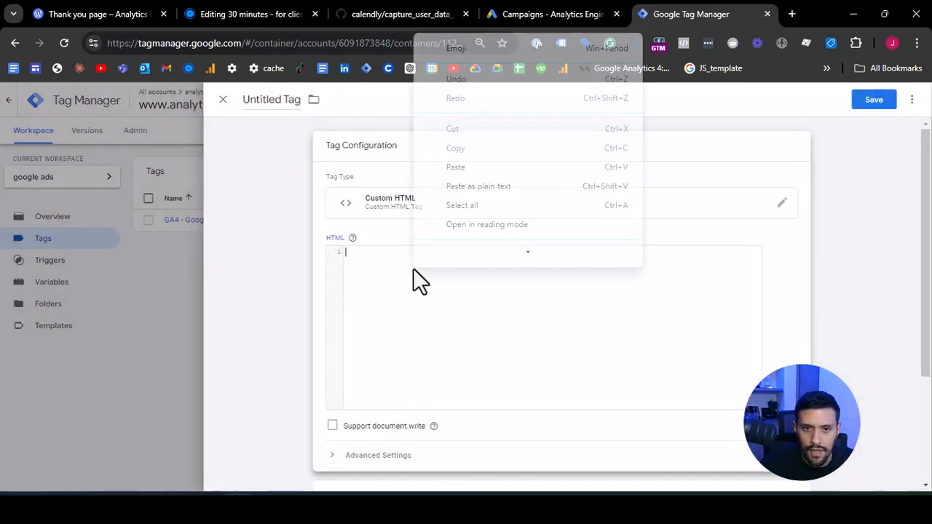
{"action": "left_click", "coordinate": [452, 170]}
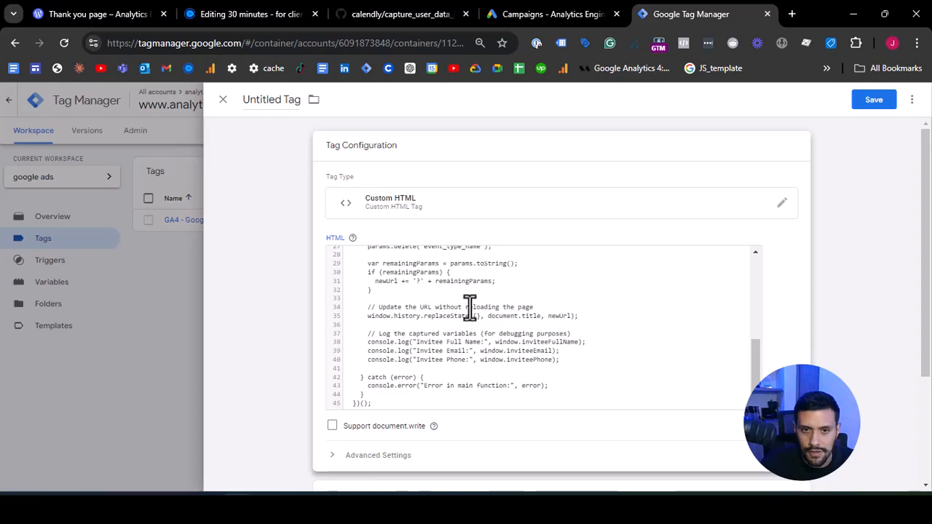
- Wrap the pasted code in the tag's HTML with opening and closing script tags
{"action": "scroll", "coordinate": [470, 308], "scroll_direction": "up", "scroll_amount": 5}
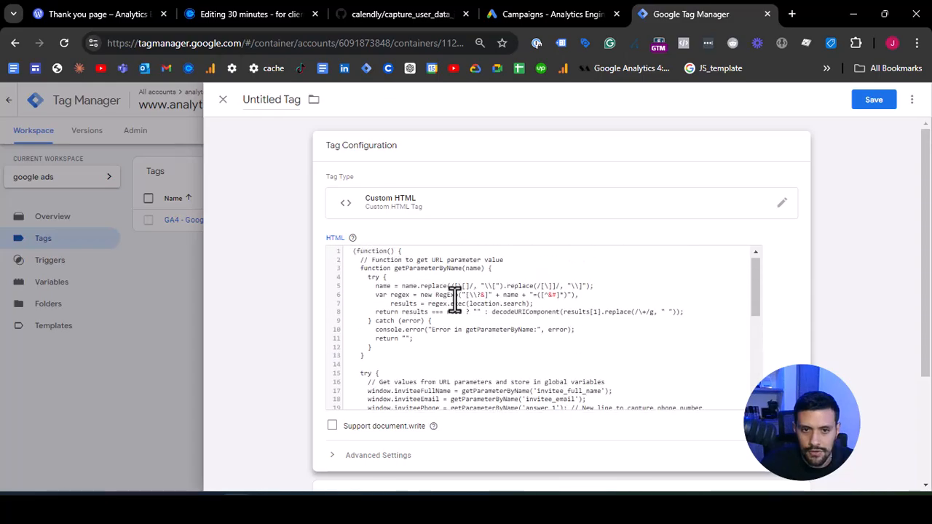
{"action": "left_click", "coordinate": [353, 252]}
{"action": "key", "text": "Return"}
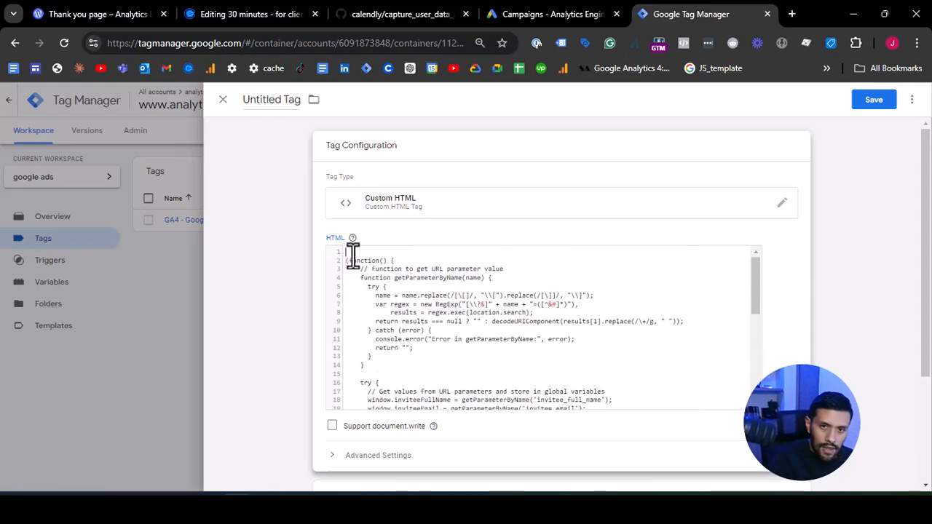
{"action": "type", "text": "<script>"}
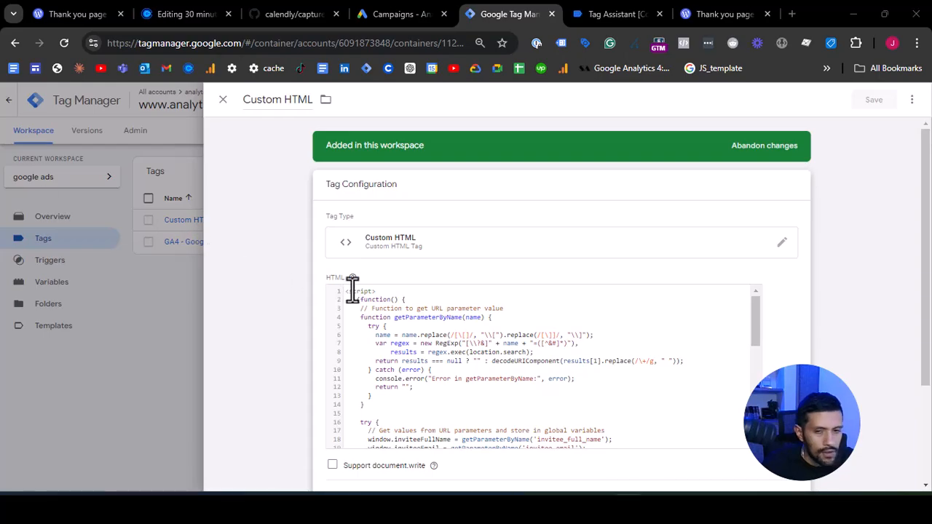
{"action": "scroll", "coordinate": [437, 337], "scroll_direction": "down", "scroll_amount": 3}
{"action": "scroll", "coordinate": [430, 349], "scroll_direction": "down", "scroll_amount": 3}
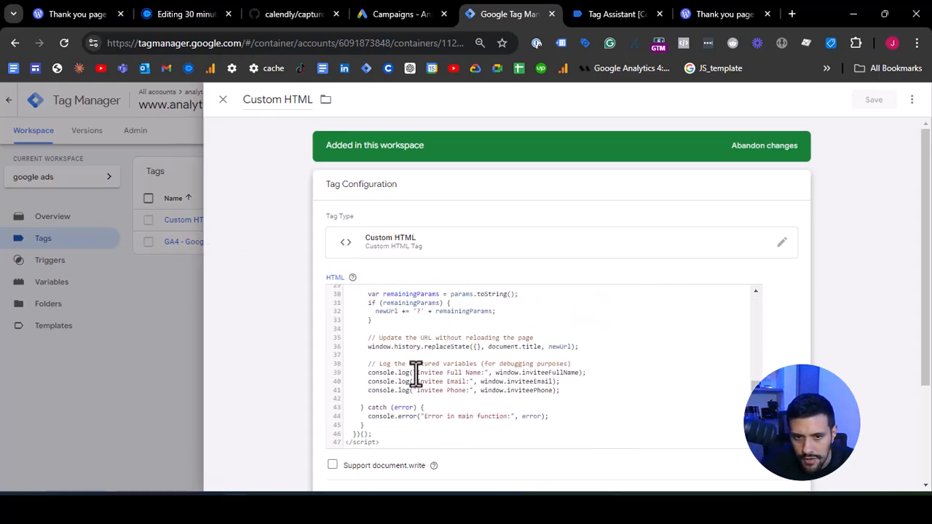
{"action": "scroll", "coordinate": [379, 357], "scroll_direction": "up", "scroll_amount": 5}
{"action": "left_click", "coordinate": [348, 292]}
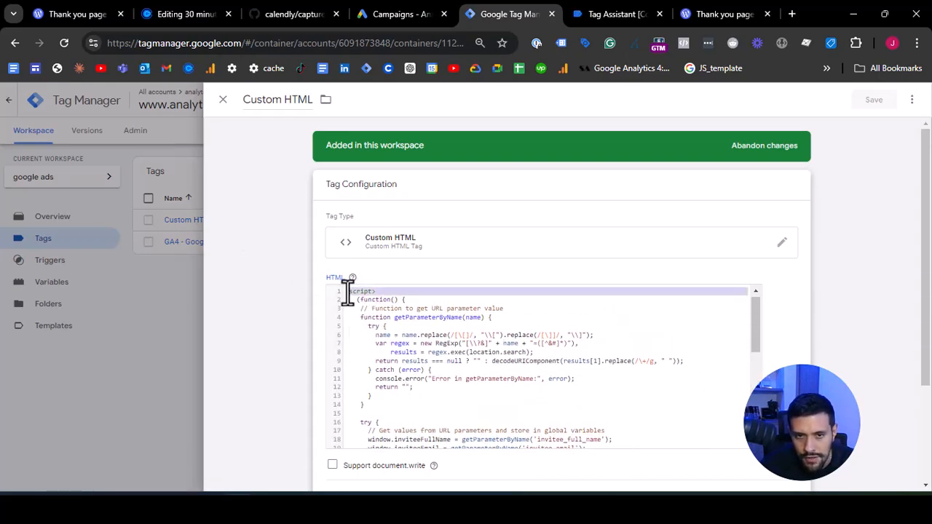
- Rename the Custom HTML tag to "Calendly User Provided Data Listener"
{"action": "left_click", "coordinate": [280, 99]}
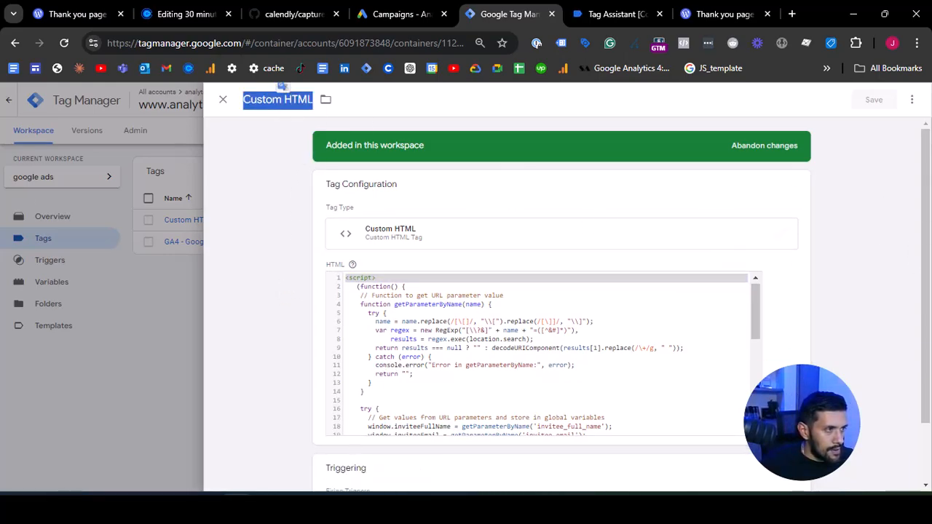
{"action": "key", "text": "alt+Tab"}
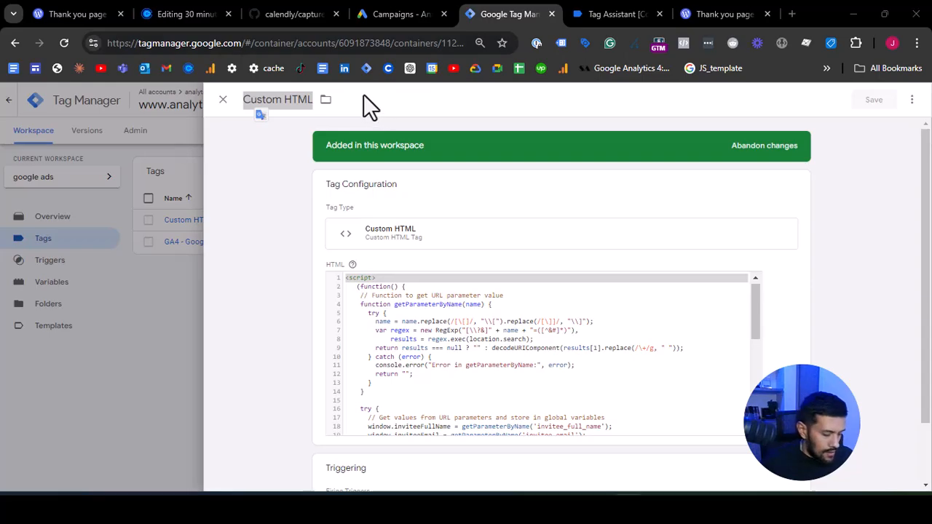
{"action": "key", "text": "alt+Tab"}
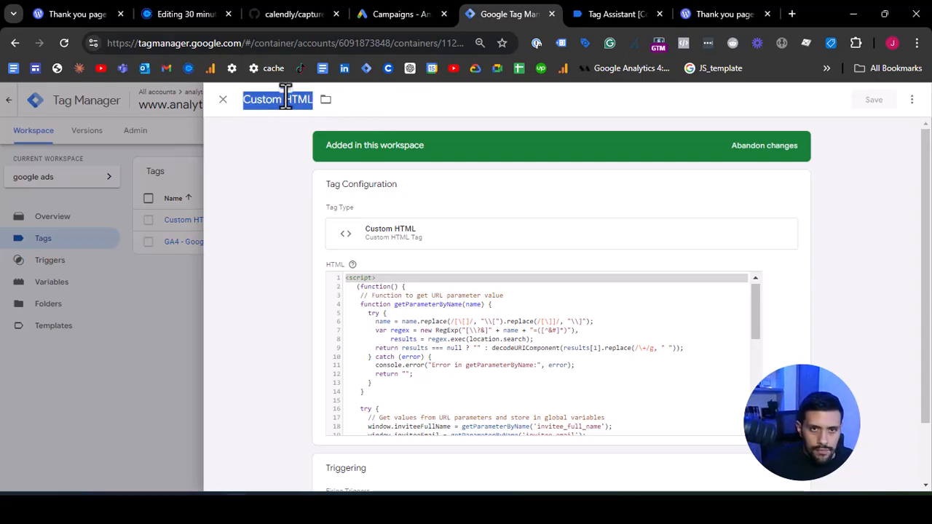
{"action": "type", "text": "Calendly User Provided Data Listener"}
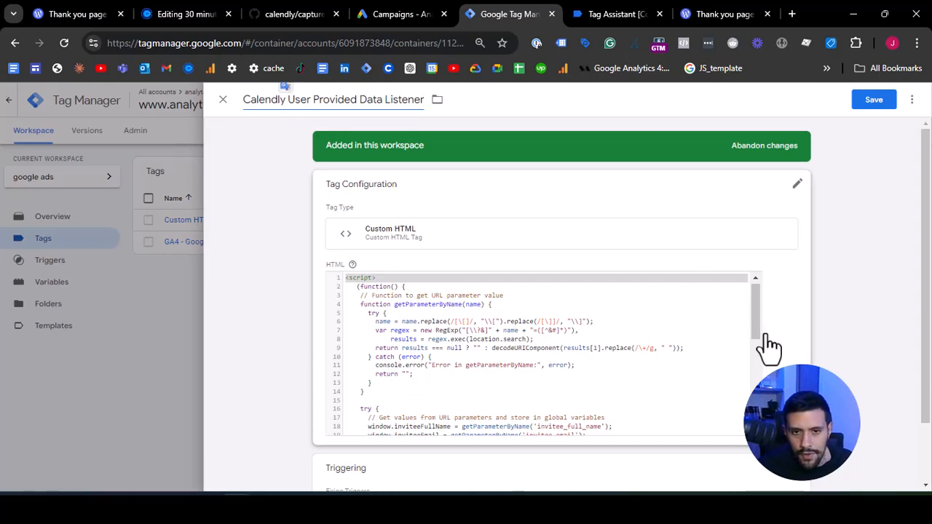
- Review the parts of the tag's script that capture the invitee parameters, strip them from the URL and log them to the console
{"action": "scroll", "coordinate": [708, 353], "scroll_direction": "down", "scroll_amount": 3}
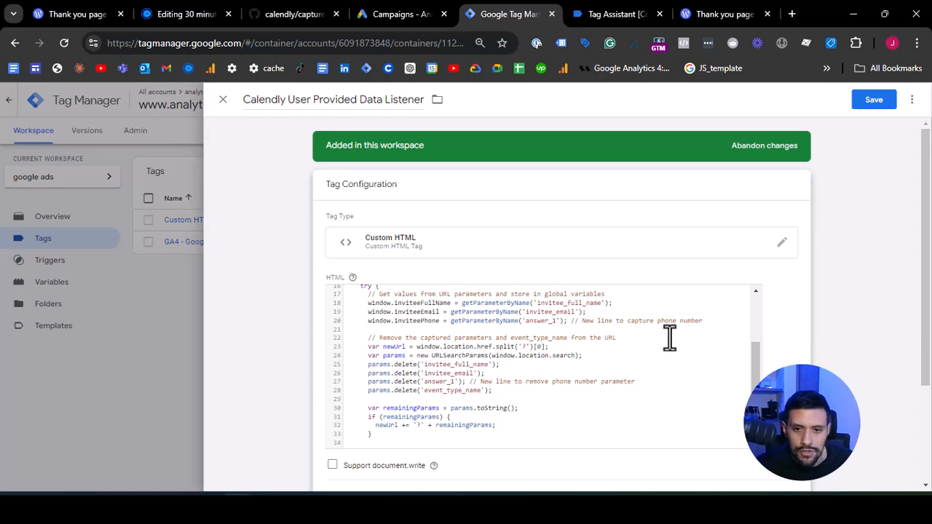
{"action": "scroll", "coordinate": [670, 339], "scroll_direction": "down", "scroll_amount": 3}
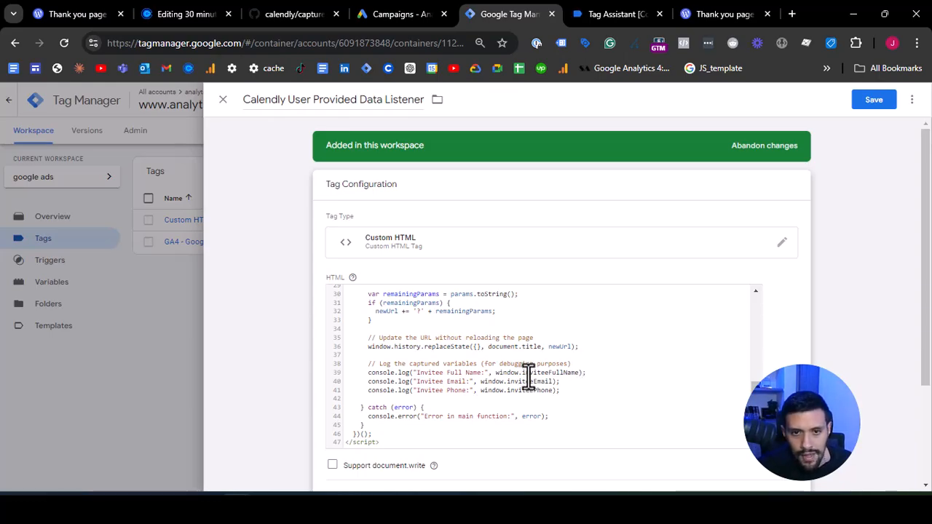
{"action": "scroll", "coordinate": [528, 377], "scroll_direction": "up", "scroll_amount": 2}
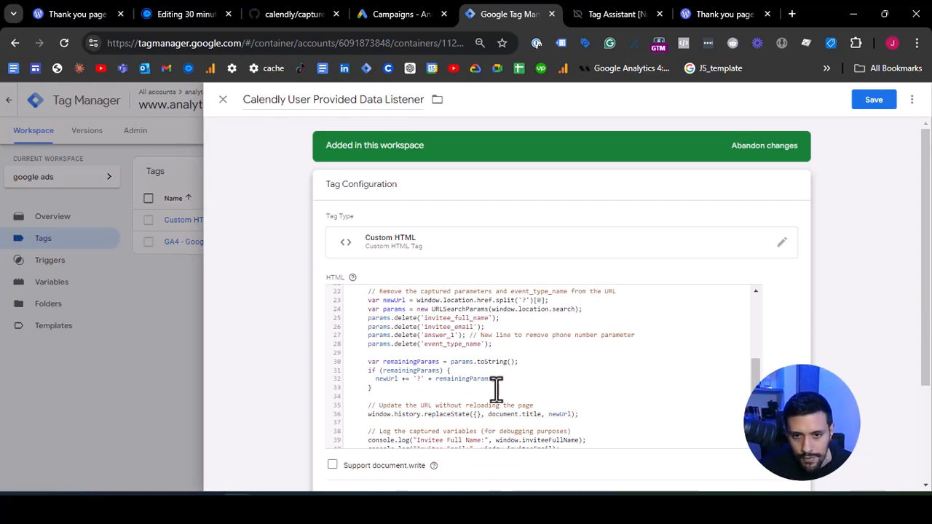
{"action": "scroll", "coordinate": [496, 391], "scroll_direction": "down", "scroll_amount": 3}
{"action": "scroll", "coordinate": [832, 370], "scroll_direction": "down", "scroll_amount": 2}
{"action": "scroll", "coordinate": [684, 426], "scroll_direction": "up", "scroll_amount": 2}
- Search the triggers for "init" and assign Initialization - All Pages as the tag's firing trigger
{"action": "scroll", "coordinate": [687, 426], "scroll_direction": "down", "scroll_amount": 2}
{"action": "left_click", "coordinate": [787, 408]}
{"action": "left_click", "coordinate": [784, 419]}
{"action": "left_click", "coordinate": [723, 438]}
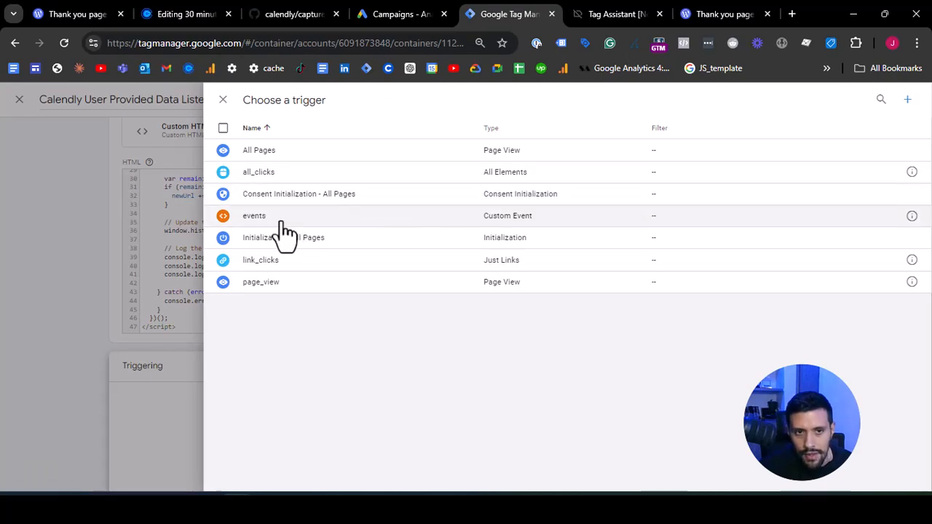
{"action": "left_click", "coordinate": [880, 100]}
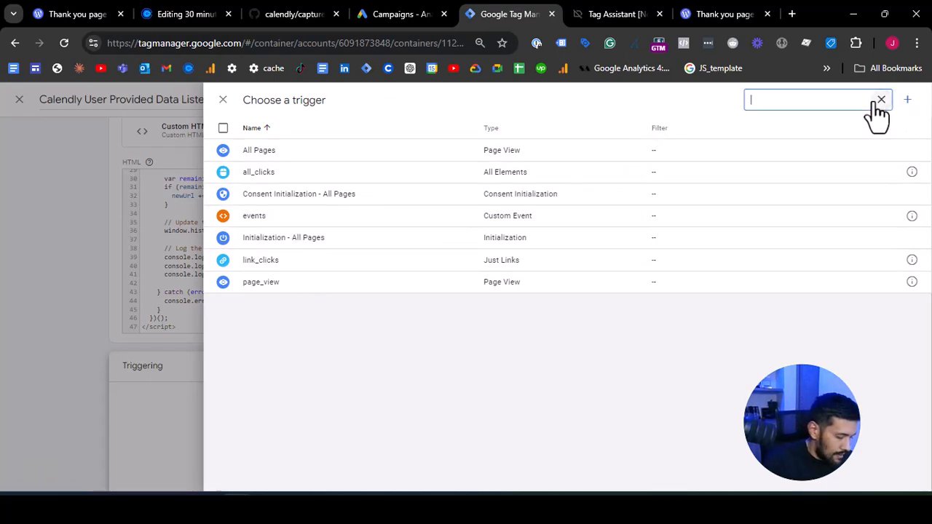
{"action": "type", "text": "init"}
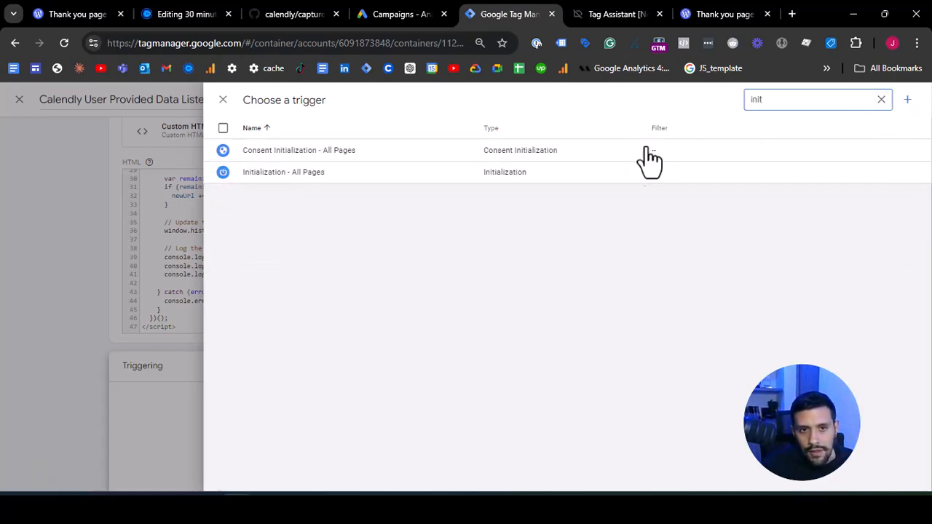
{"action": "left_click", "coordinate": [368, 173]}
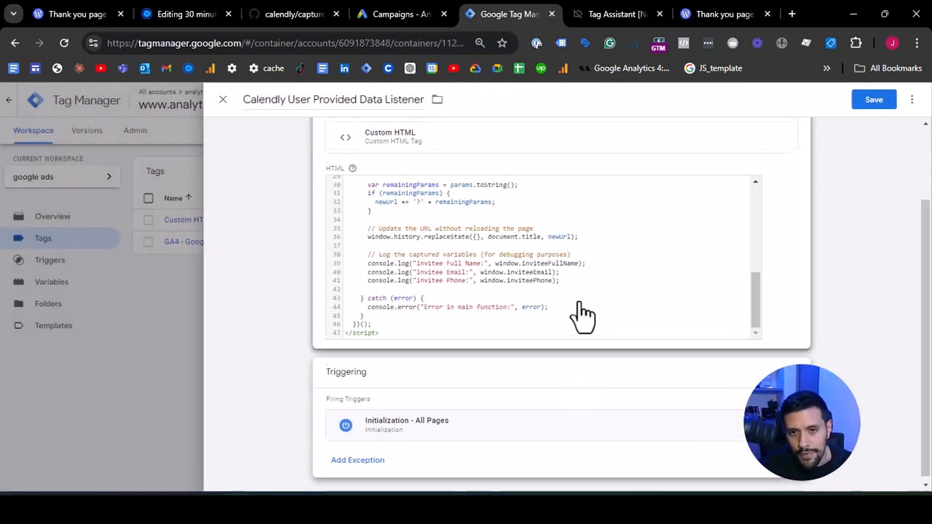
- Save the Calendly User Provided Data Listener tag
{"action": "scroll", "coordinate": [576, 316], "scroll_direction": "up", "scroll_amount": 10}
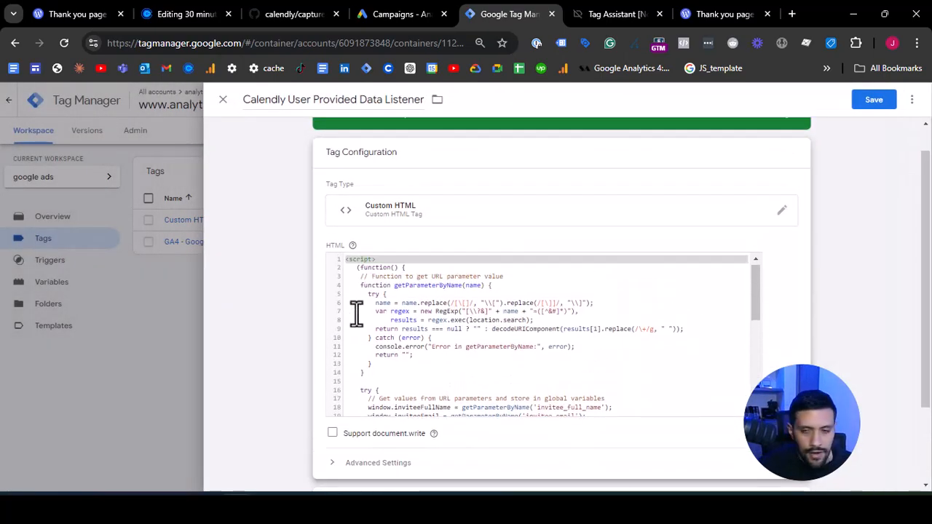
{"action": "scroll", "coordinate": [509, 191], "scroll_direction": "up", "scroll_amount": 1}
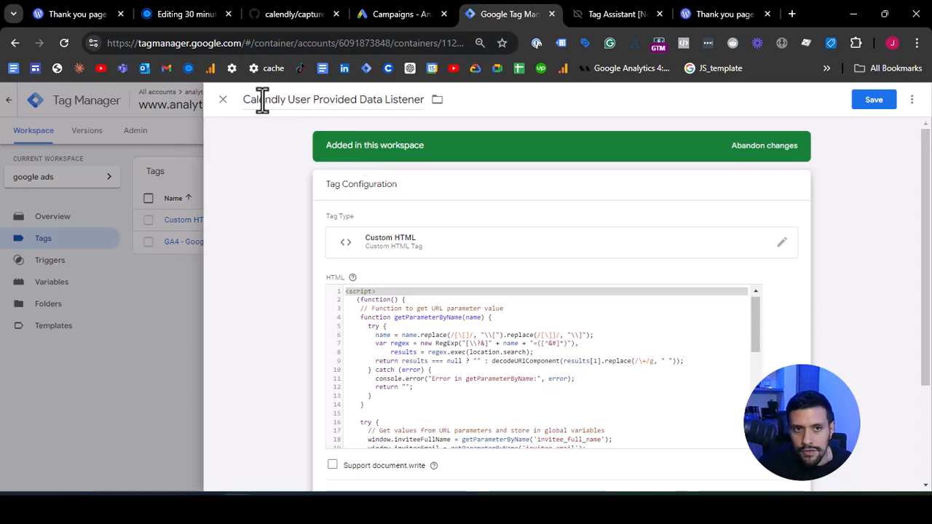
{"action": "left_click_drag", "start_coordinate": [244, 99], "coordinate": [313, 99]}
{"action": "left_click", "coordinate": [313, 99]}
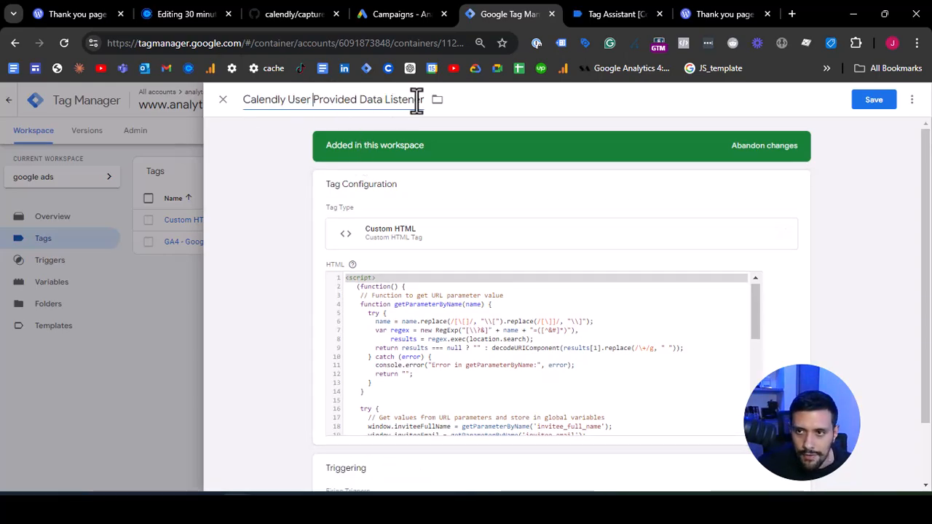
{"action": "left_click", "coordinate": [873, 102]}
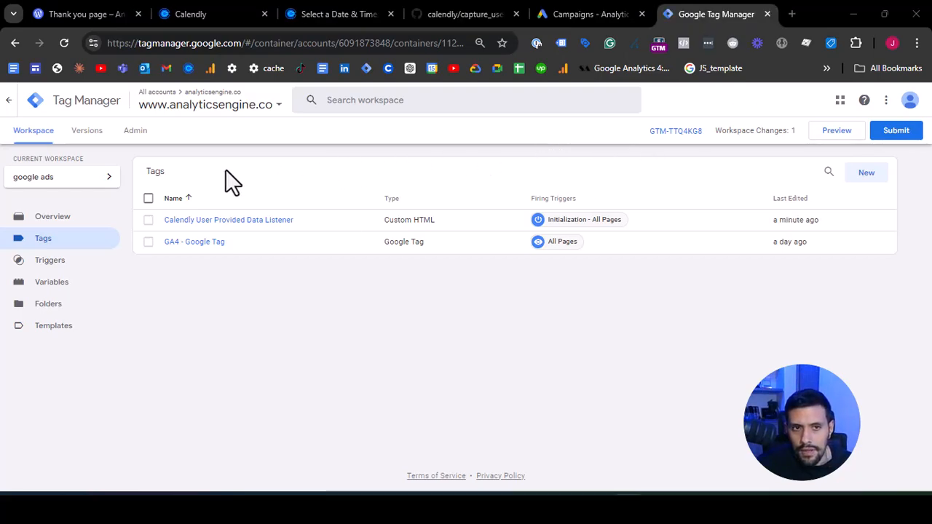
- Preview the container, connect Tag Assistant to the Calendly booking page 30-minutes-trainning-and-consulting-clone-1 instead of the about page, and continue to the debug summary
{"action": "left_click", "coordinate": [836, 137]}
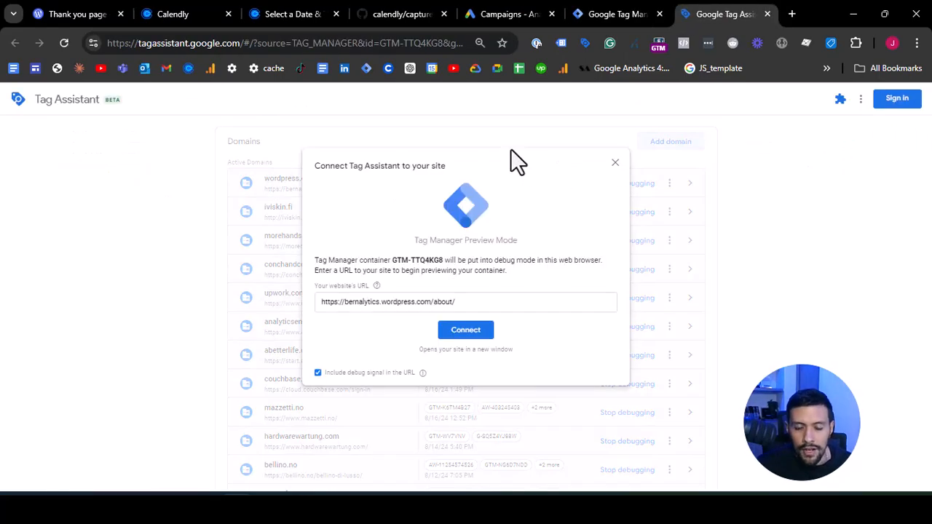
{"action": "triple_click", "coordinate": [428, 302]}
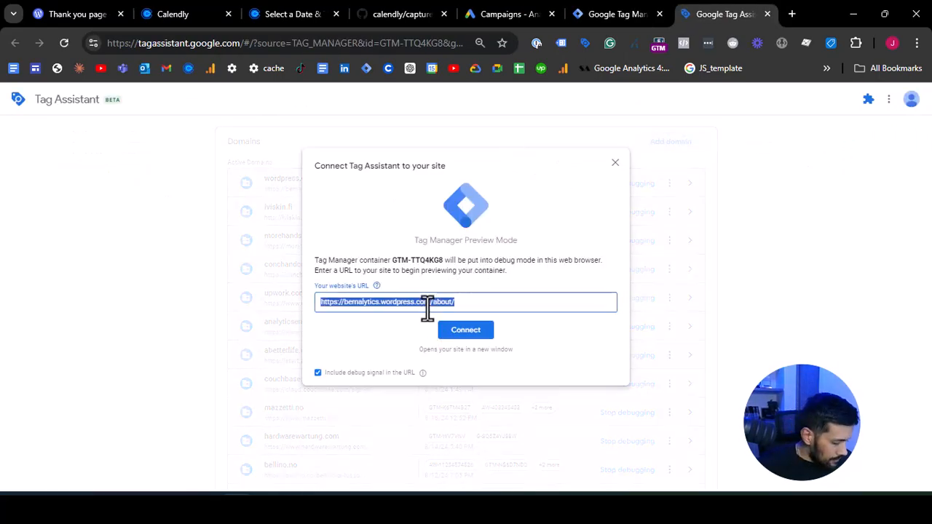
{"action": "key", "text": "ctrl+v"}
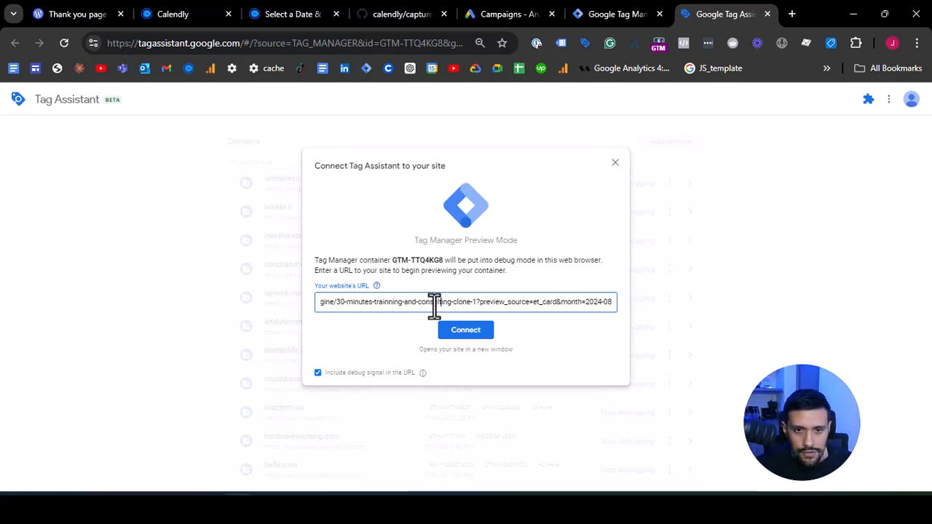
{"action": "left_click_drag", "start_coordinate": [440, 303], "coordinate": [270, 316]}
{"action": "left_click", "coordinate": [456, 339]}
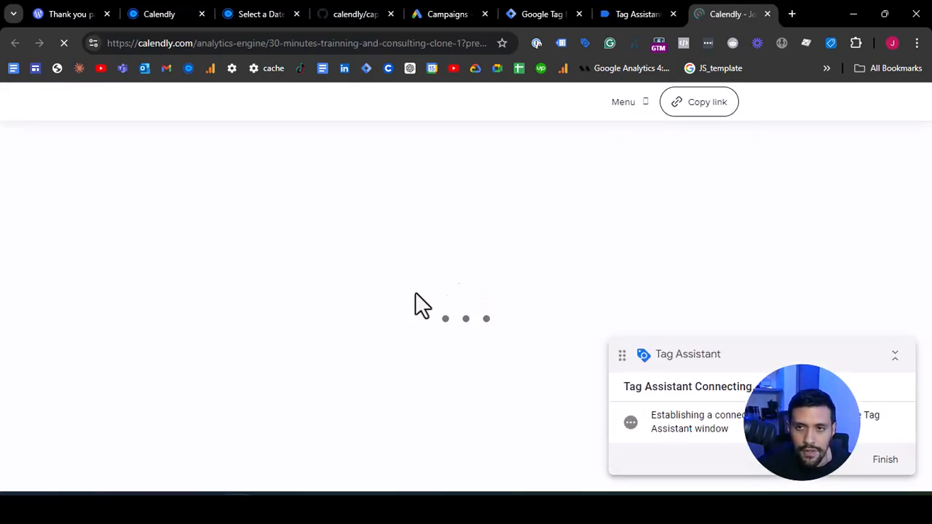
{"action": "left_click", "coordinate": [640, 11]}
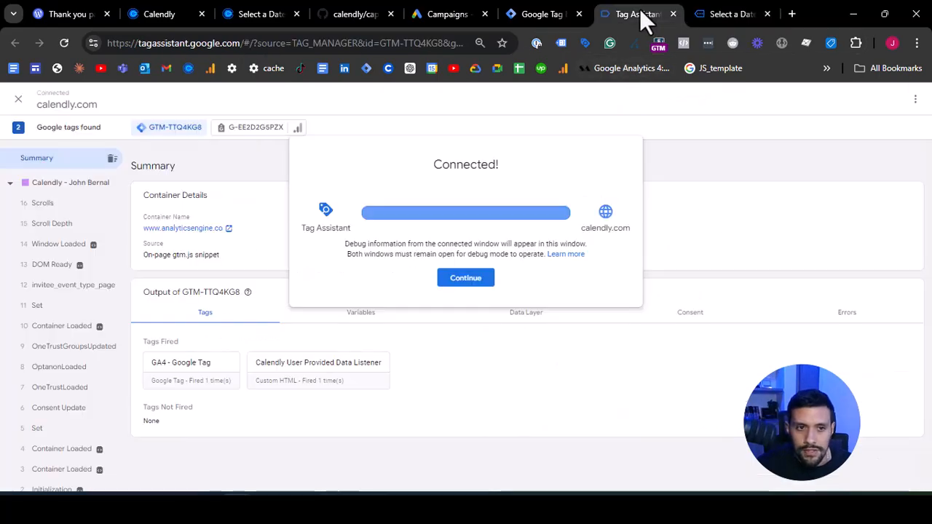
{"action": "left_click", "coordinate": [464, 279]}
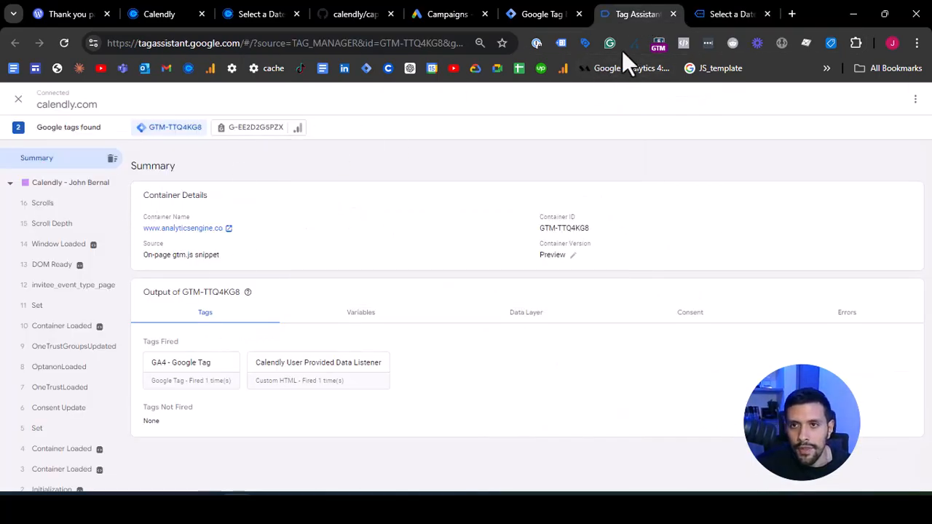
- On the Calendly booking page, collapse the Tag Assistant overlay, move it off the calendar and choose August 20, 2024 at 08:00
{"action": "left_click", "coordinate": [709, 13]}
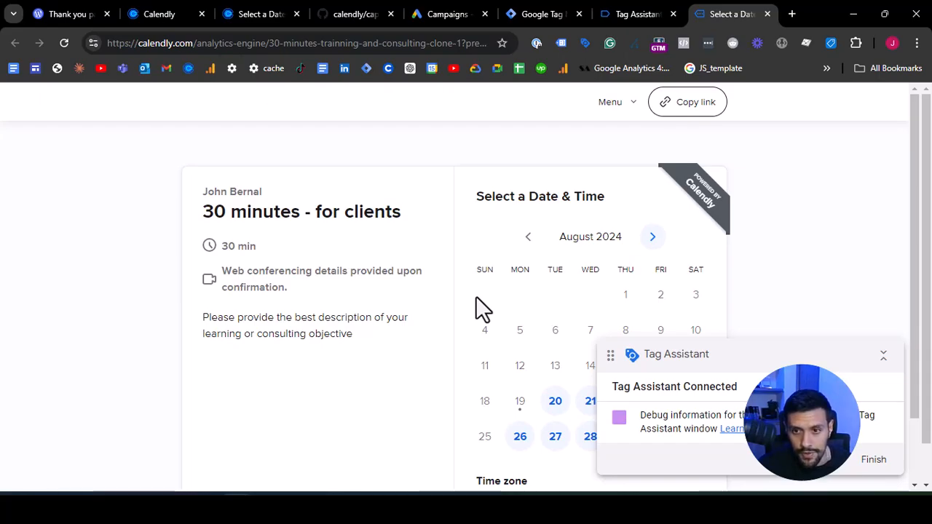
{"action": "left_click", "coordinate": [884, 356]}
{"action": "left_click_drag", "start_coordinate": [685, 357], "coordinate": [728, 197]}
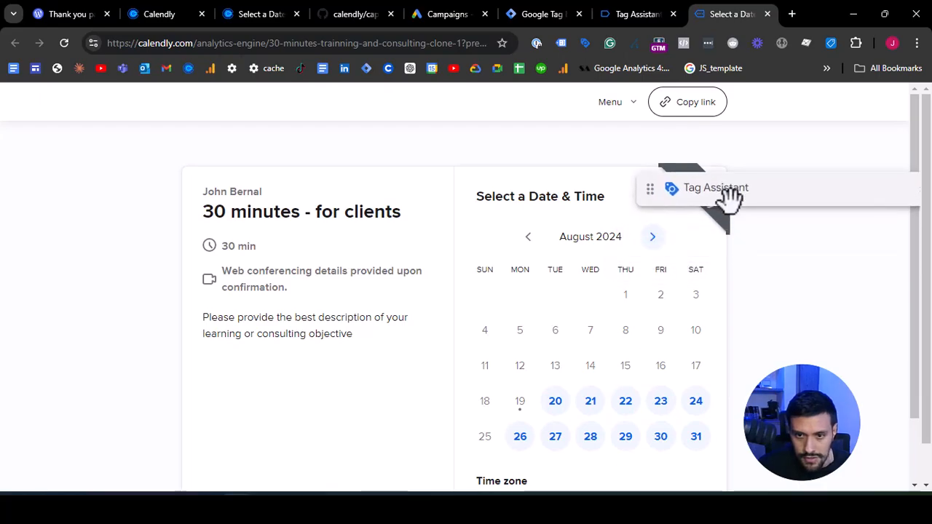
{"action": "left_click", "coordinate": [555, 405]}
{"action": "left_click", "coordinate": [731, 287]}
{"action": "left_click", "coordinate": [736, 291]}
- Fill in the invitee's name and e-mail, enter "test" as the meeting preparation note and schedule the event
{"action": "left_click", "coordinate": [545, 245]}
{"action": "type", "text": "test"}
{"action": "key", "text": "Tab"}
{"action": "type", "text": "test"}
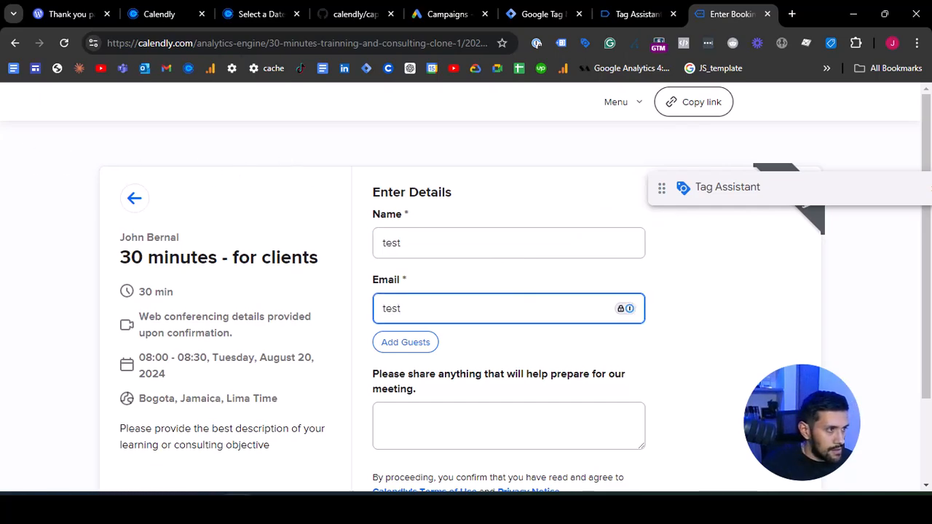
{"action": "type", "text": "@gmail.com"}
{"action": "key", "text": "Tab"}
{"action": "type", "text": "test"}
{"action": "scroll", "coordinate": [587, 300], "scroll_direction": "down", "scroll_amount": 2}
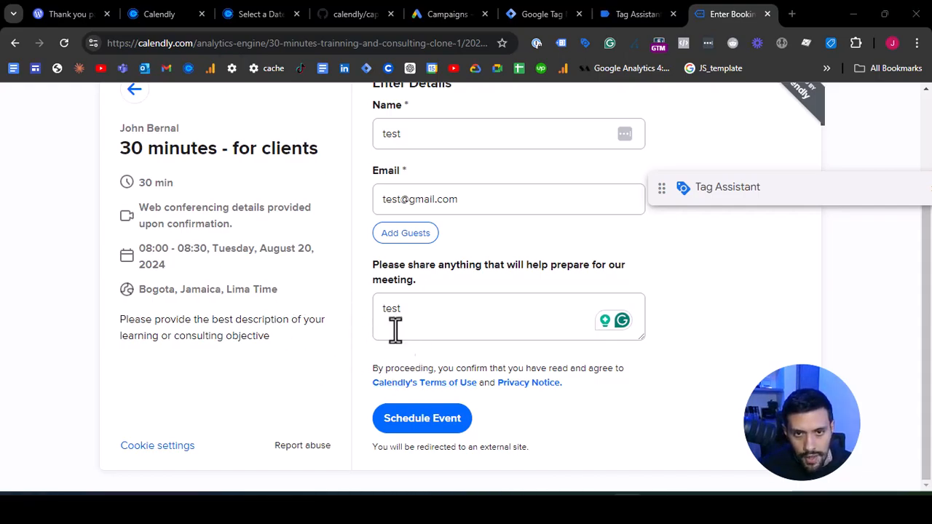
{"action": "left_click", "coordinate": [412, 428]}
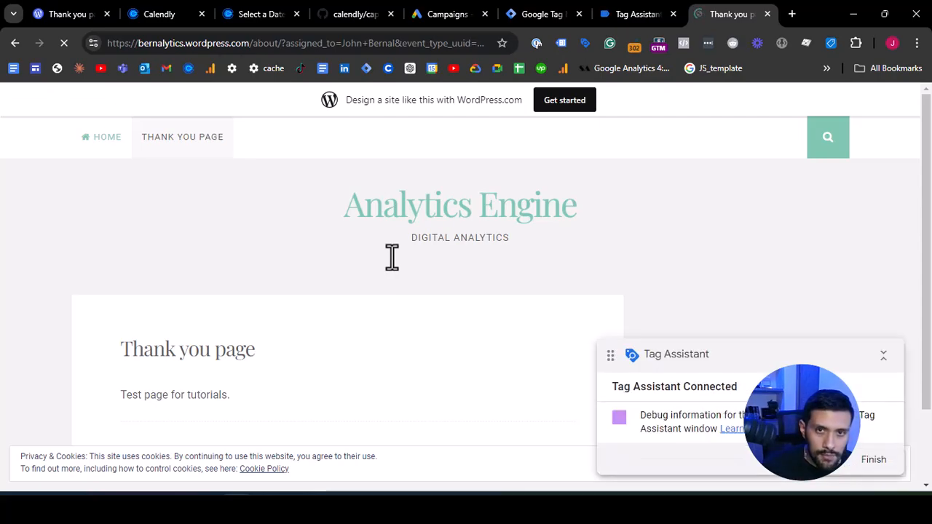
- Examine the query parameters in the thank-you page's URL and open the browser's developer tools on that page
{"action": "left_click_drag", "start_coordinate": [313, 43], "coordinate": [503, 42]}
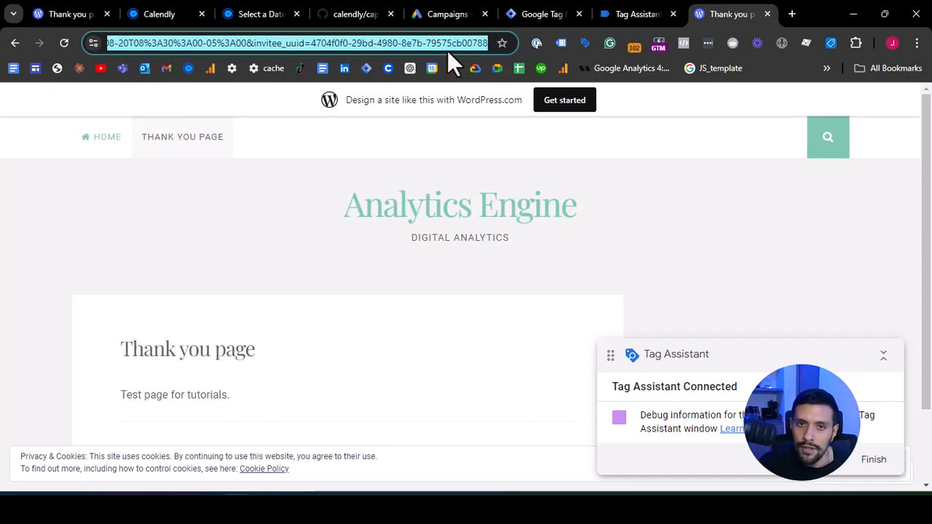
{"action": "left_click", "coordinate": [447, 44]}
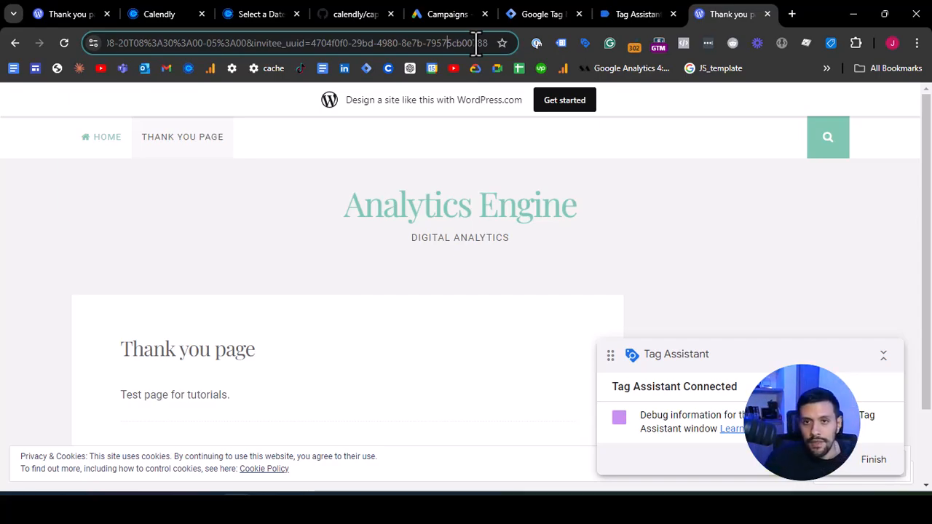
{"action": "right_click", "coordinate": [439, 289]}
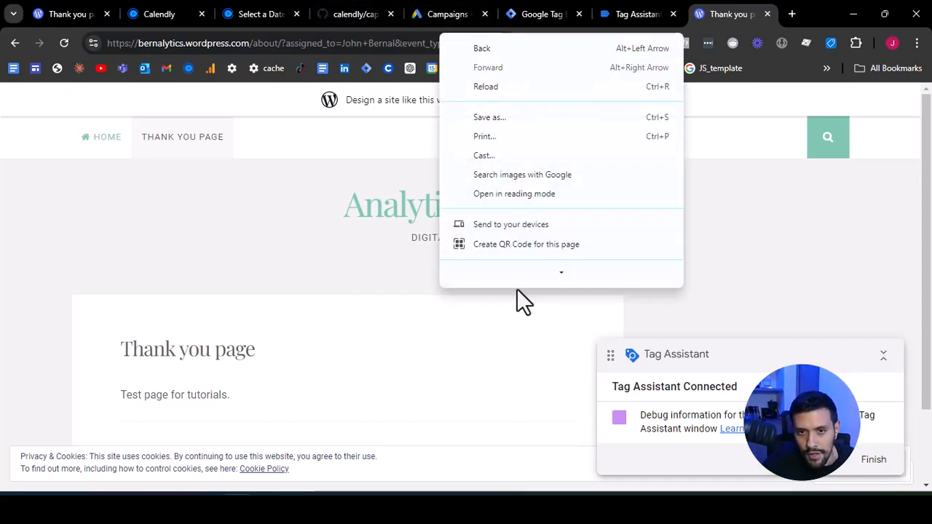
{"action": "left_click", "coordinate": [538, 278]}
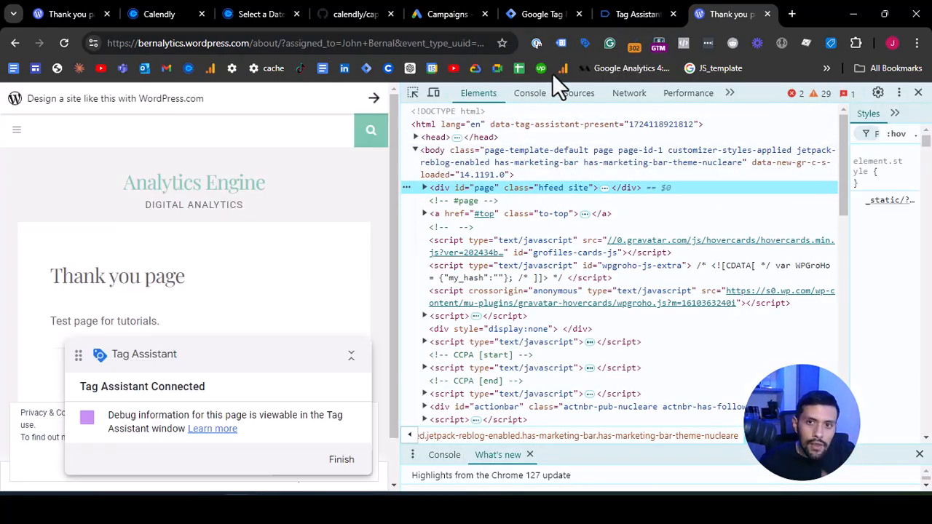
- In the developer tools console on the thank-you page, evaluate the inviteeEmail variable
{"action": "left_click", "coordinate": [532, 94]}
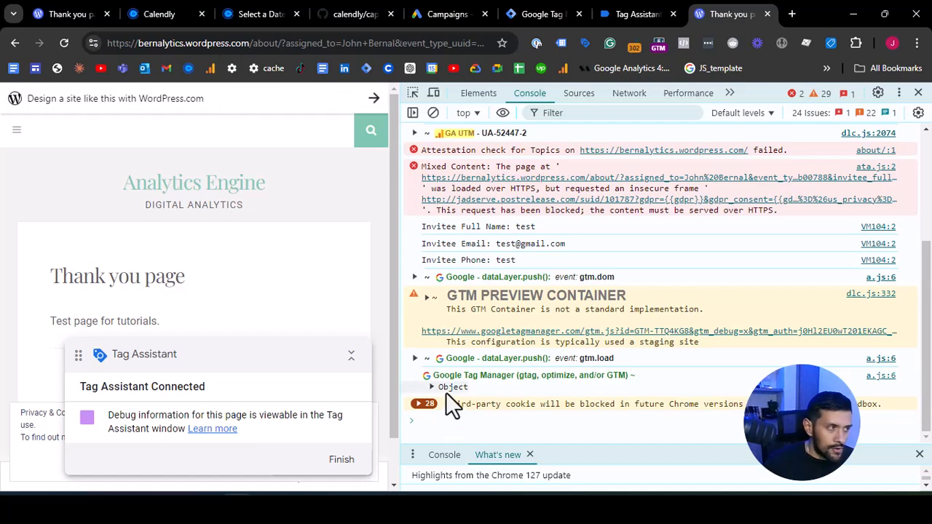
{"action": "type", "text": "invit"}
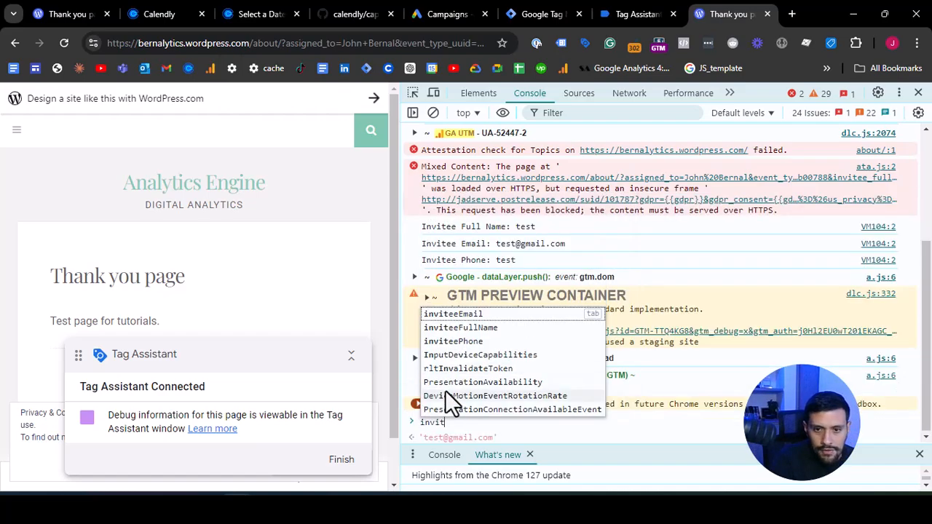
{"action": "type", "text": "e"}
{"action": "left_click", "coordinate": [481, 321]}
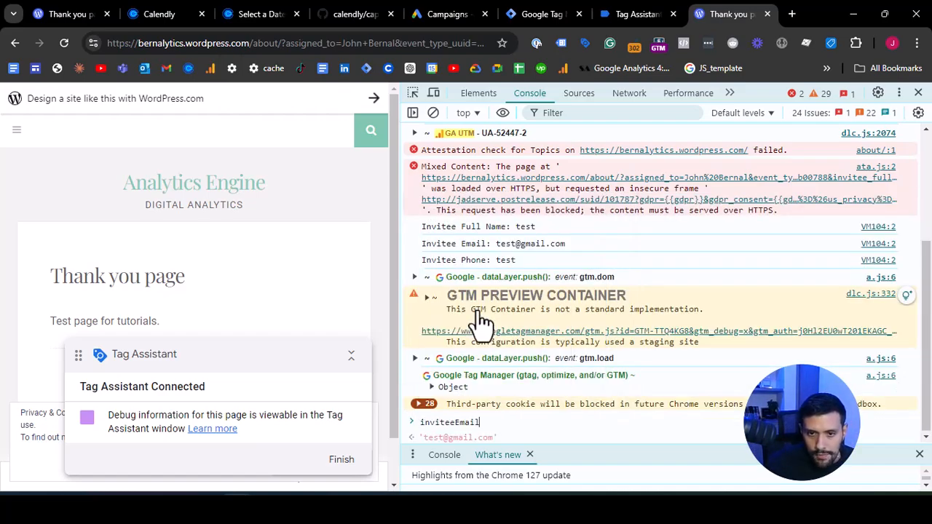
{"action": "key", "text": "Return"}
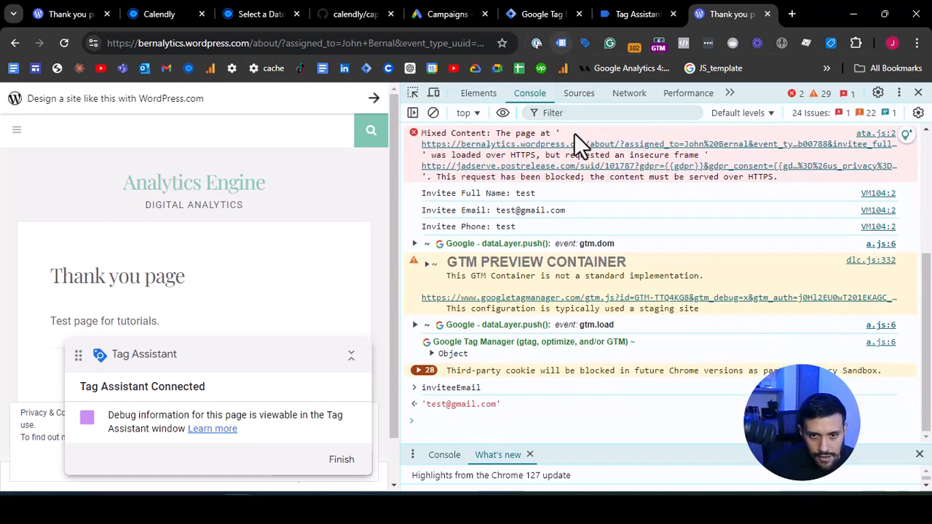
- Evaluate the inviteePhone variable in the same console
{"action": "type", "text": "invite"}
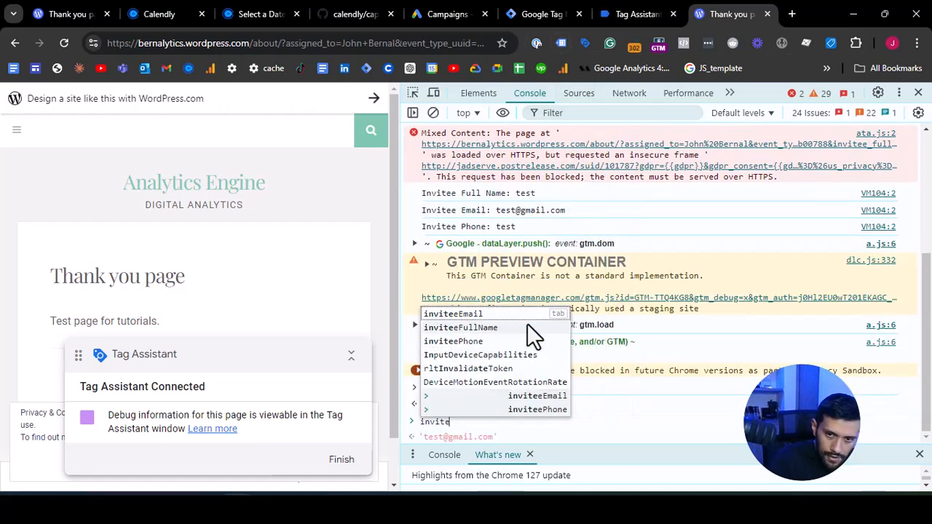
{"action": "key", "text": "Down"}
{"action": "key", "text": "Down"}
{"action": "key", "text": "Down"}
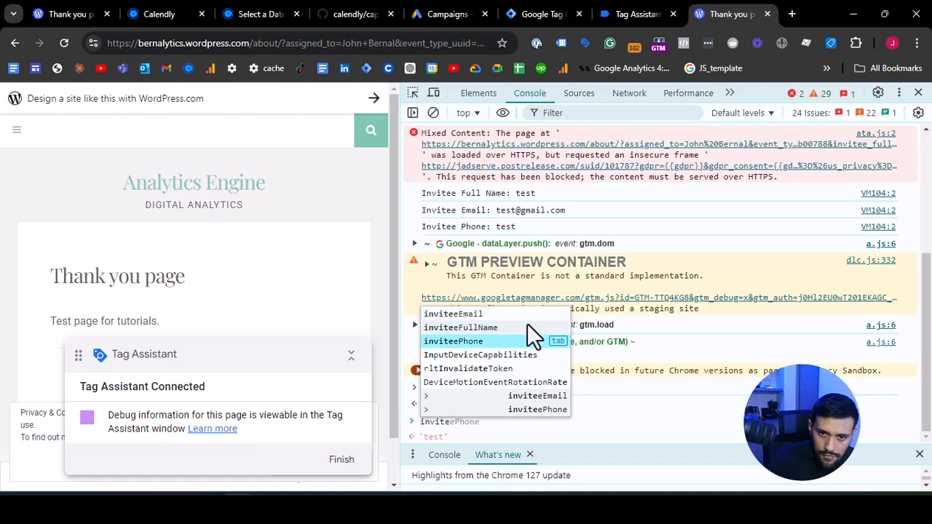
{"action": "key", "text": "Tab"}
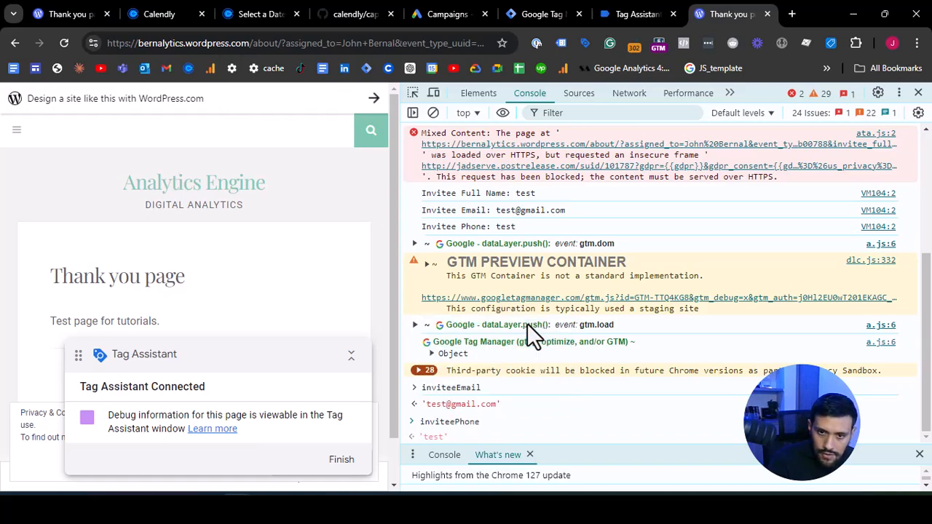
{"action": "key", "text": "Return"}
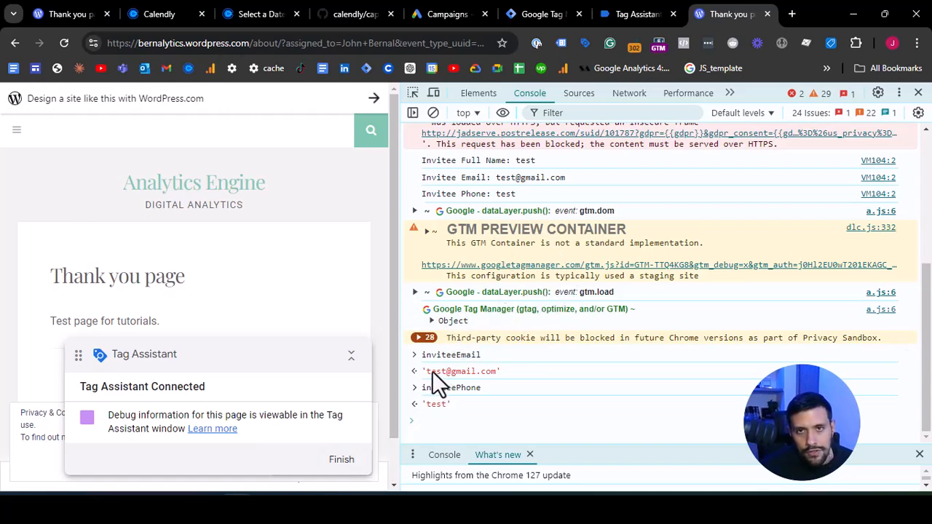
- In Google Tag Manager, create a user-defined variable named Email with the JavaScript Variable type
{"action": "left_click", "coordinate": [552, 13]}
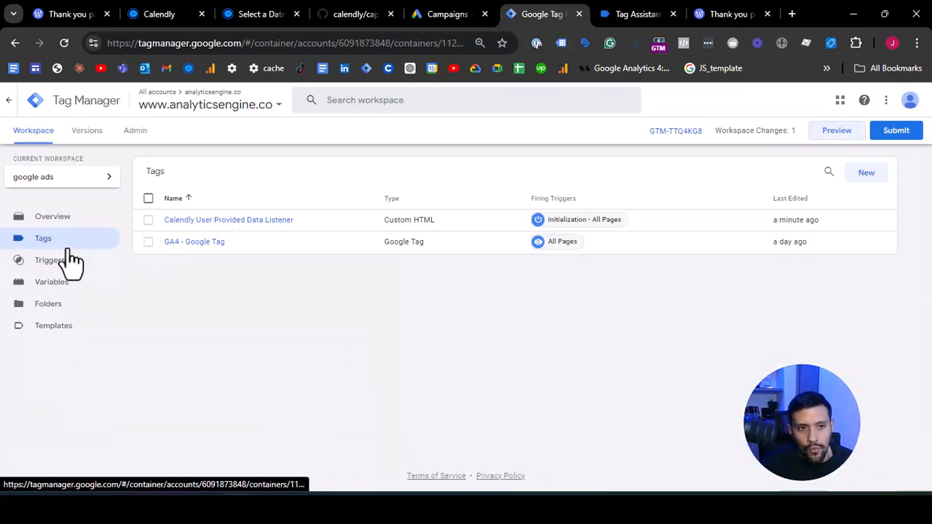
{"action": "left_click", "coordinate": [63, 285]}
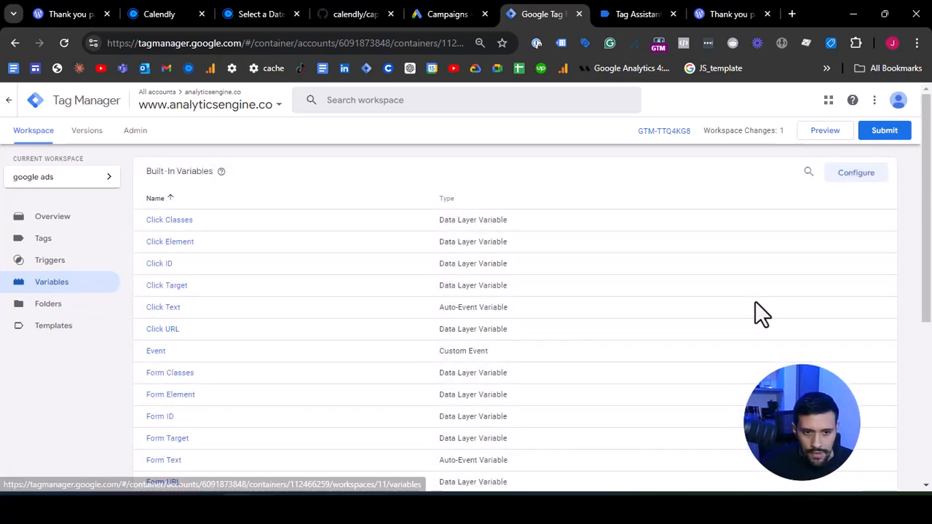
{"action": "scroll", "coordinate": [756, 312], "scroll_direction": "down", "scroll_amount": 5}
{"action": "left_click", "coordinate": [864, 389]}
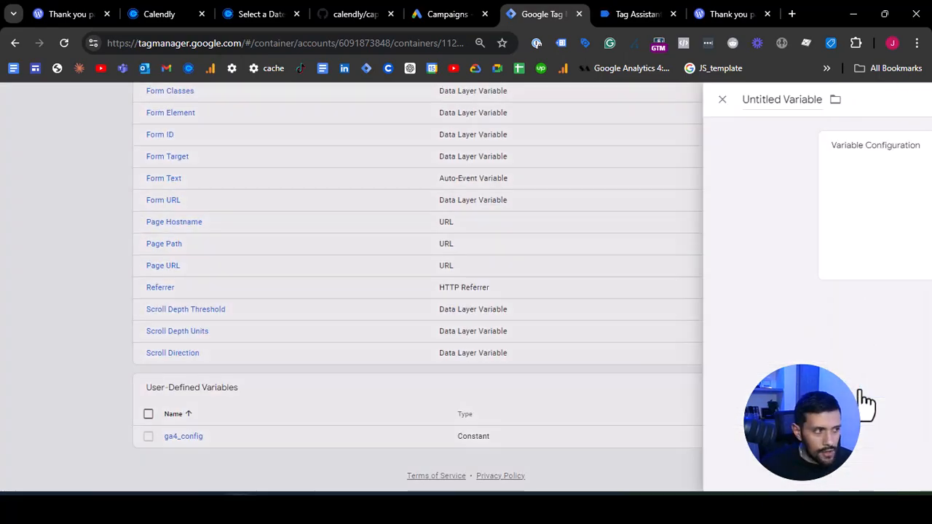
{"action": "triple_click", "coordinate": [295, 99]}
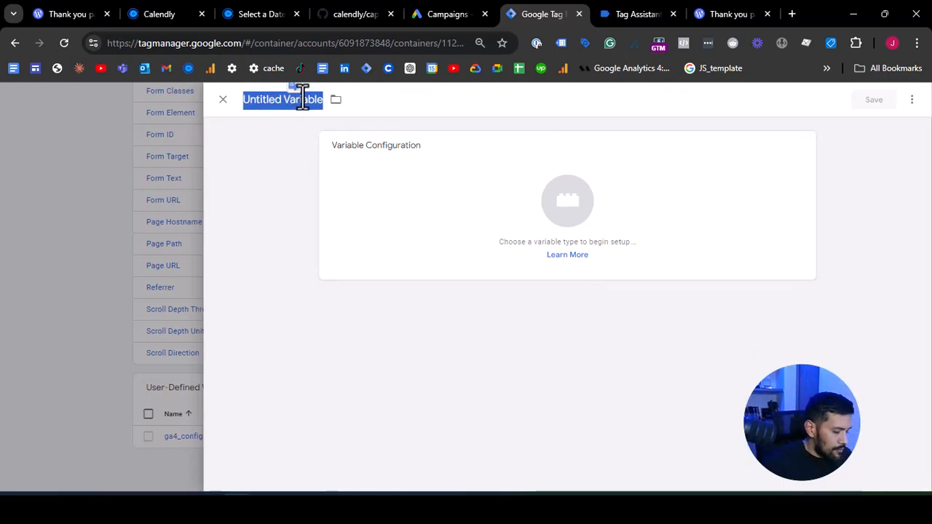
{"action": "type", "text": "Email"}
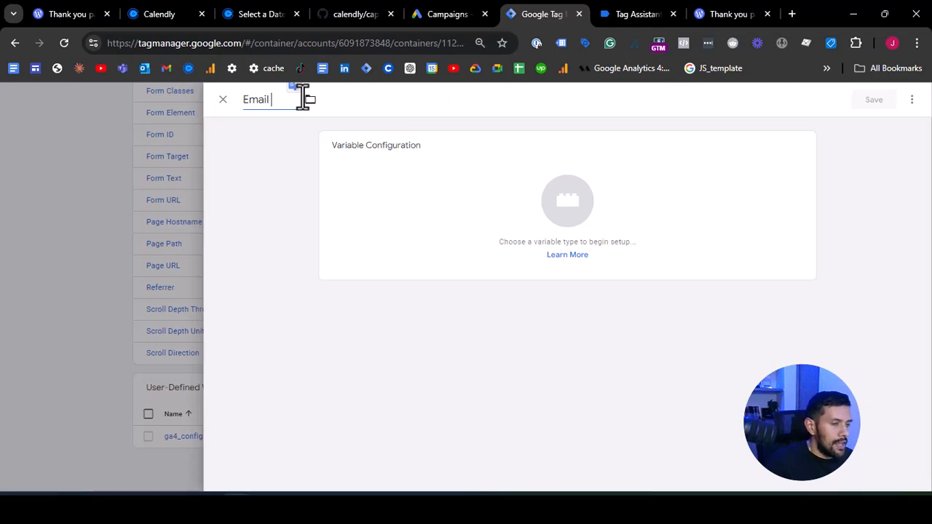
{"action": "left_click", "coordinate": [383, 162]}
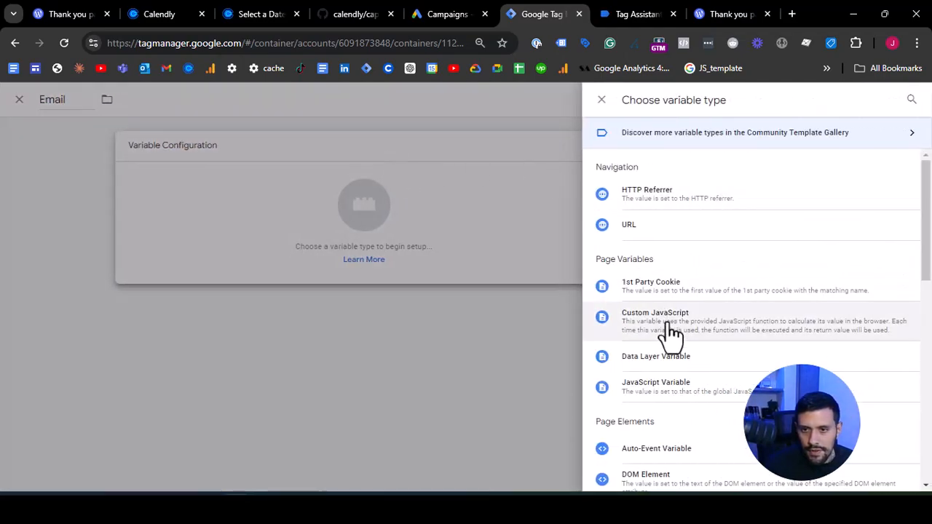
{"action": "scroll", "coordinate": [681, 306], "scroll_direction": "down", "scroll_amount": 1}
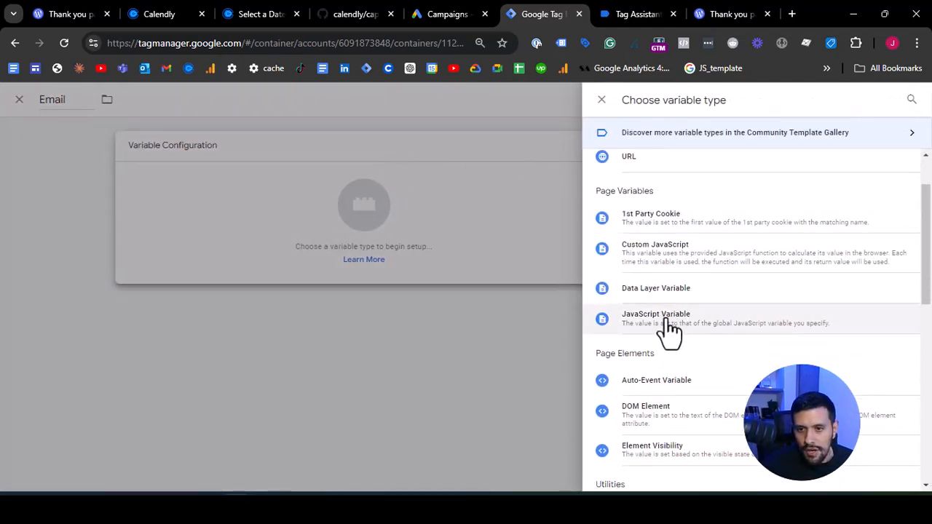
{"action": "left_click", "coordinate": [664, 320]}
- Copy inviteeEmail from the thank-you page's console into the Email variable's global variable name and save the variable
{"action": "left_click", "coordinate": [402, 255]}
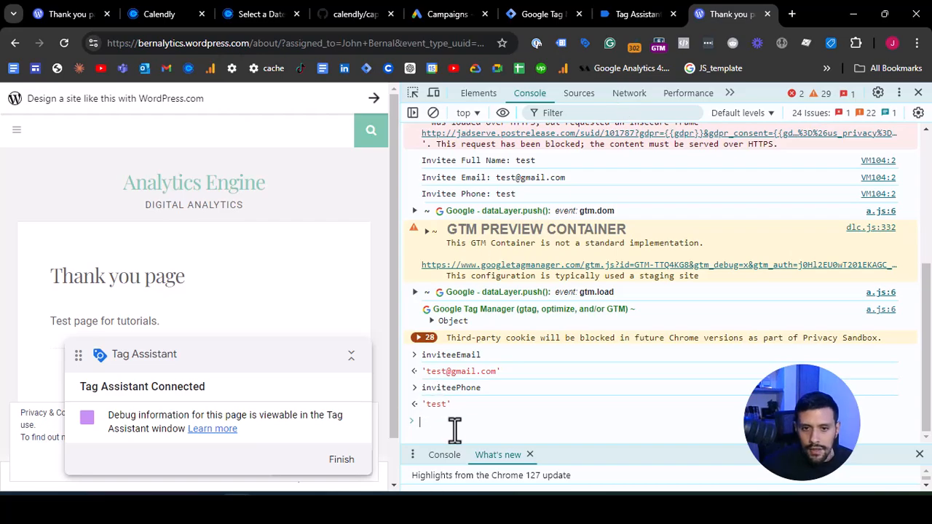
{"action": "left_click", "coordinate": [482, 360]}
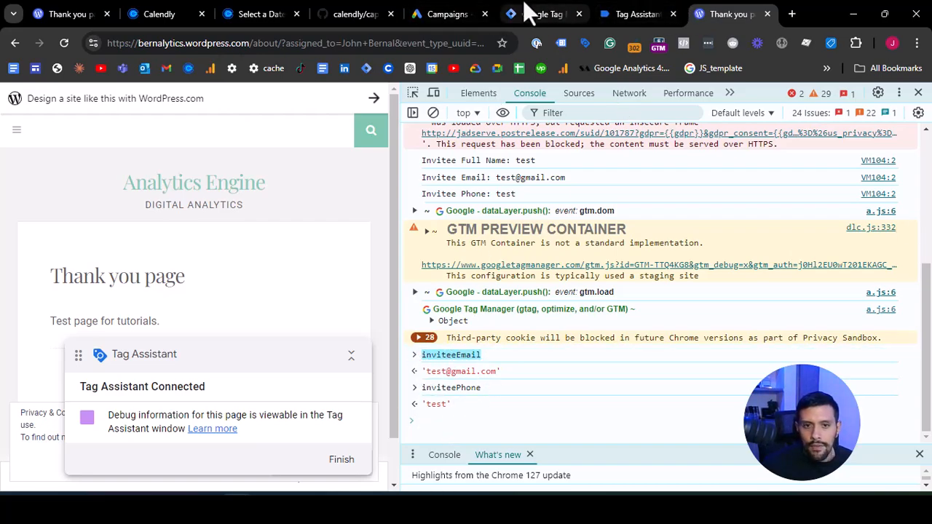
{"action": "left_click", "coordinate": [539, 14]}
{"action": "type", "text": "inviteeEmail"}
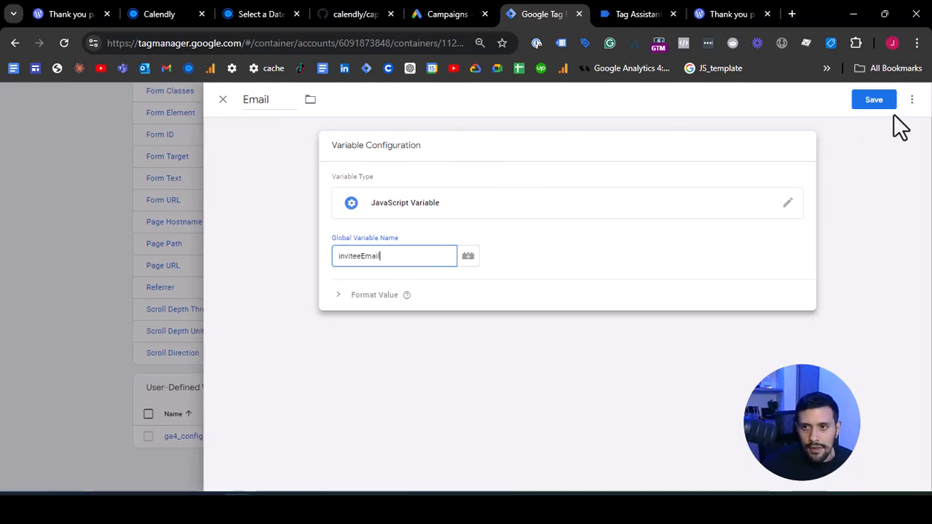
{"action": "left_click", "coordinate": [872, 102]}
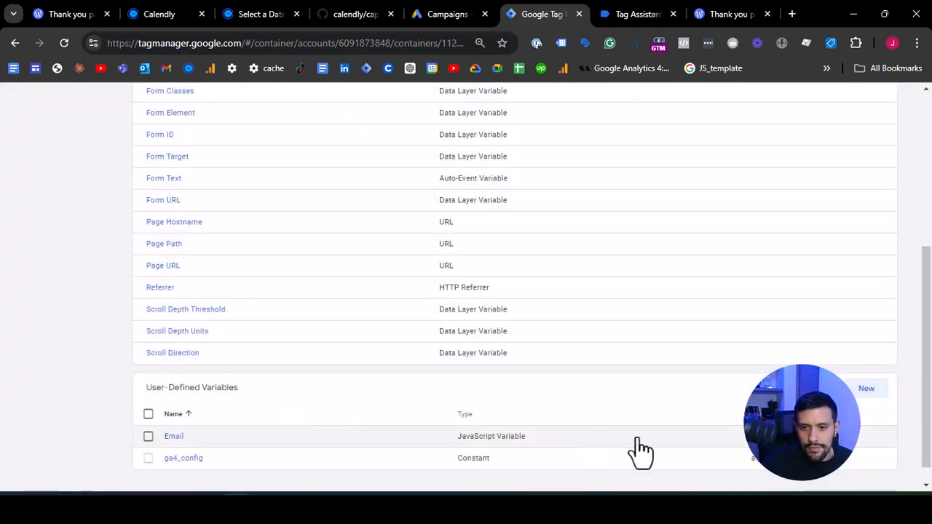
- Make a copy of the Email variable and replace the copy's title with a phone label
{"action": "left_click", "coordinate": [175, 437]}
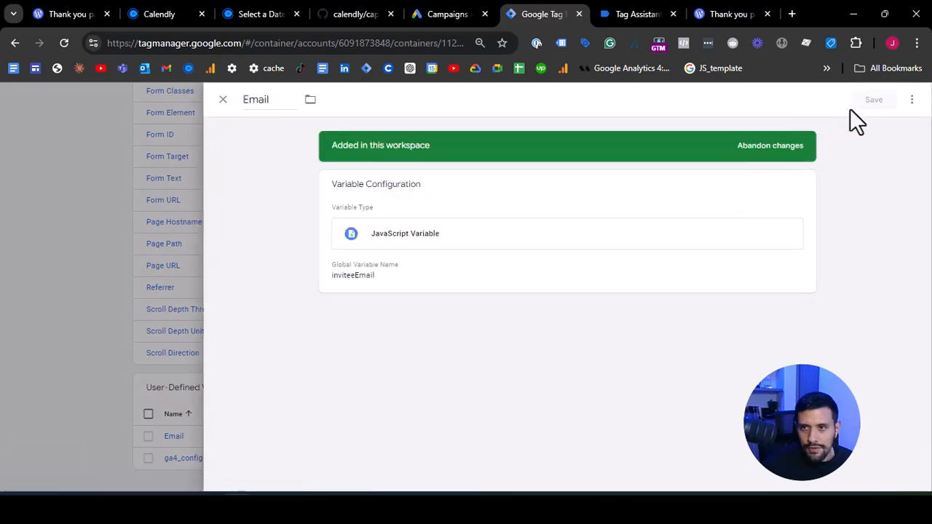
{"action": "left_click", "coordinate": [911, 99]}
{"action": "left_click", "coordinate": [879, 127]}
{"action": "double_click", "coordinate": [295, 100]}
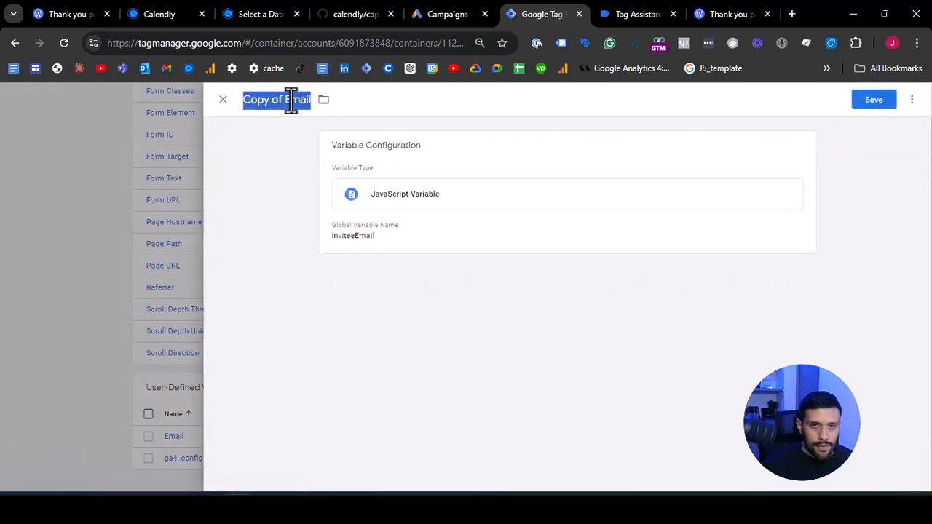
{"action": "key", "text": "ctrl+a"}
{"action": "type", "text": "PO"}
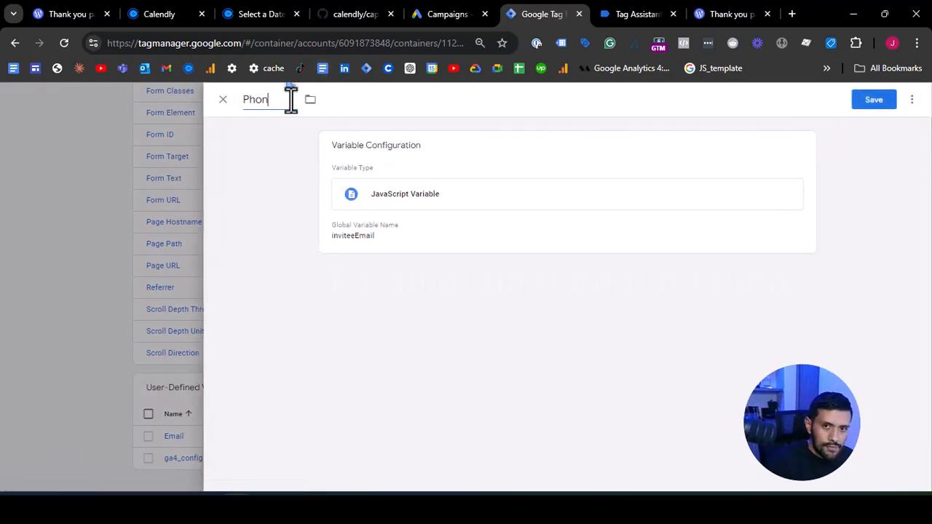
- Copy the inviteePhone variable name from the thank-you page's console and return to the duplicated variable in Tag Manager
{"action": "left_click", "coordinate": [620, 16]}
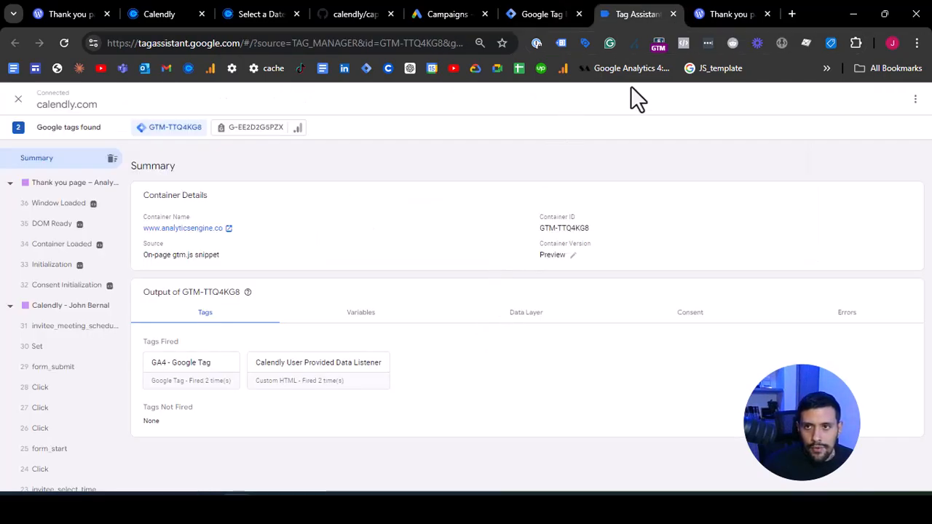
{"action": "left_click", "coordinate": [706, 18]}
{"action": "double_click", "coordinate": [465, 392]}
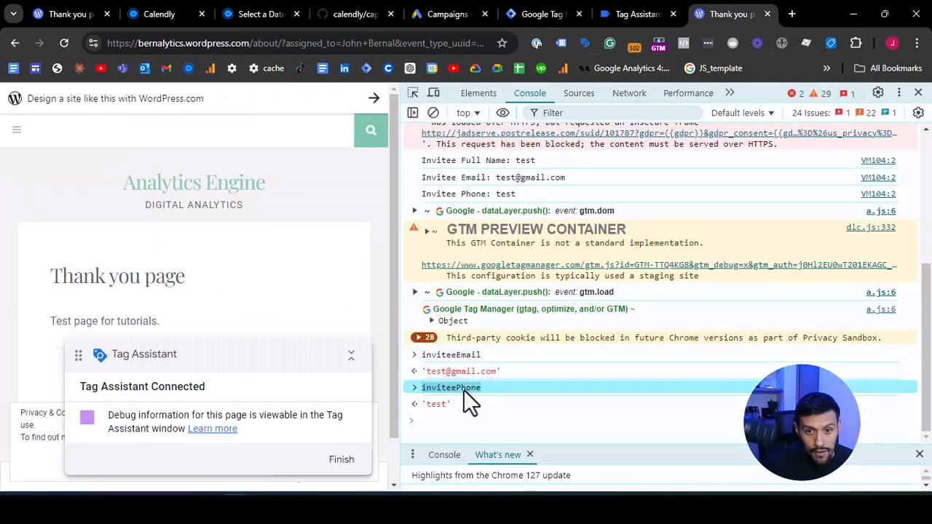
{"action": "left_click", "coordinate": [561, 10]}
- Clear the mistakenly pasted text from the duplicated variable's title and name it Phone
{"action": "double_click", "coordinate": [259, 101]}
{"action": "key", "text": "ctrl+v"}
{"action": "key", "text": "ctrl+z"}
{"action": "key", "text": "ctrl+z"}
{"action": "double_click", "coordinate": [270, 102]}
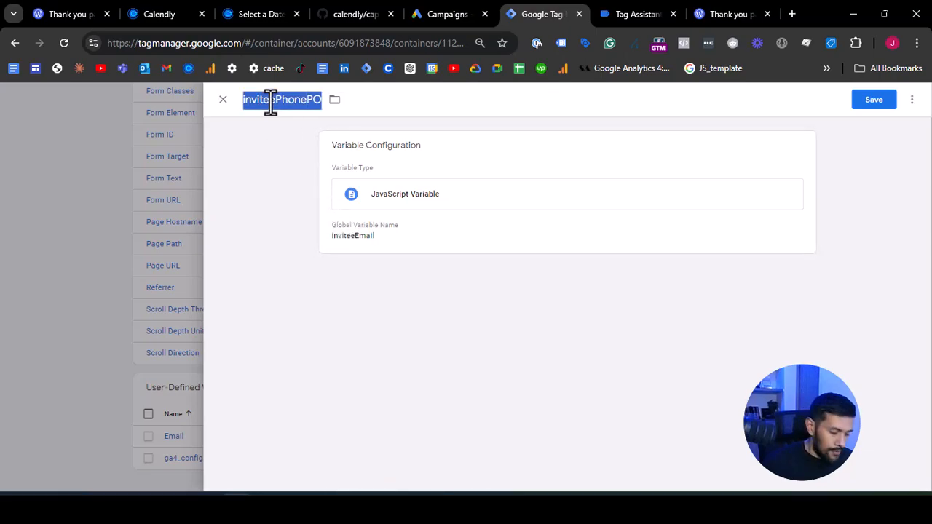
{"action": "type", "text": "Phone"}
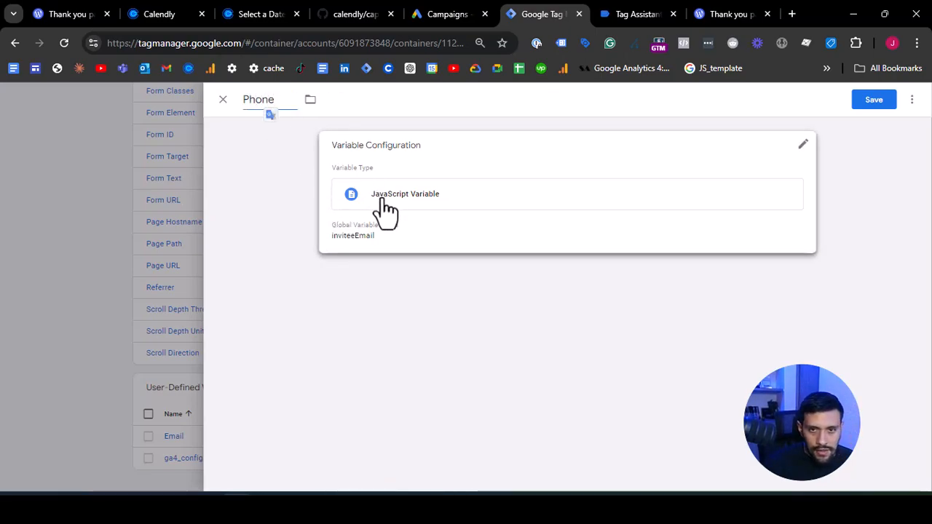
- Set the Phone variable's global variable name to inviteePhone and save the variable
{"action": "left_click", "coordinate": [380, 198]}
{"action": "double_click", "coordinate": [388, 249]}
{"action": "key", "text": "ctrl+v"}
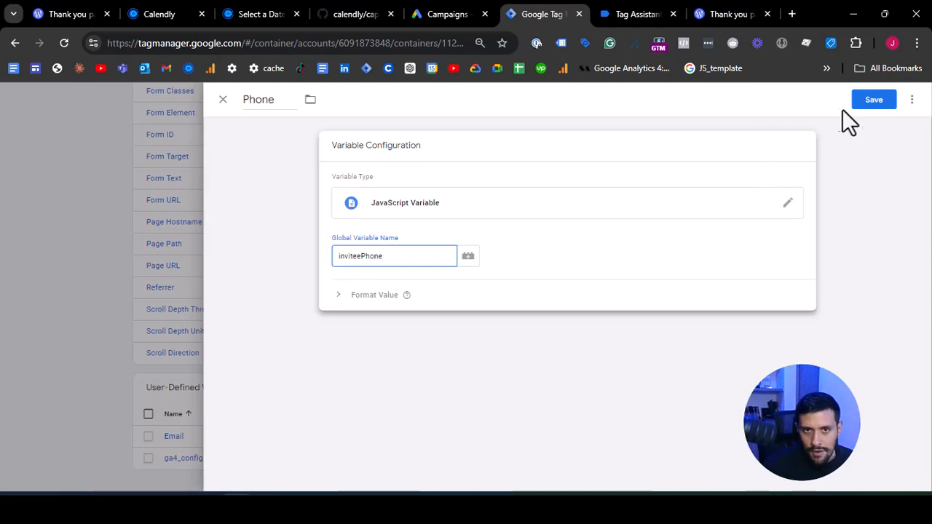
{"action": "left_click", "coordinate": [871, 102]}
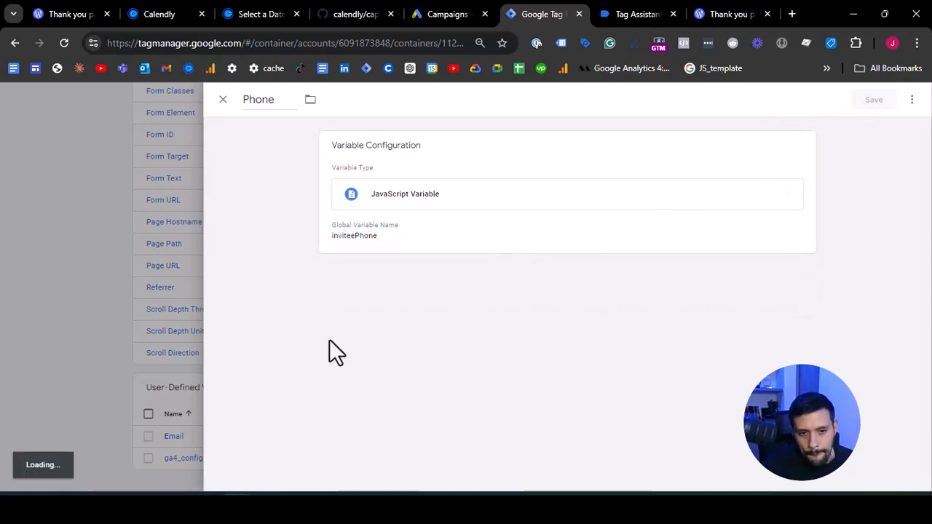
- Preview the container again, switch to the connected Calendly booking page and close its developer tools
{"action": "scroll", "coordinate": [341, 325], "scroll_direction": "up", "scroll_amount": 4}
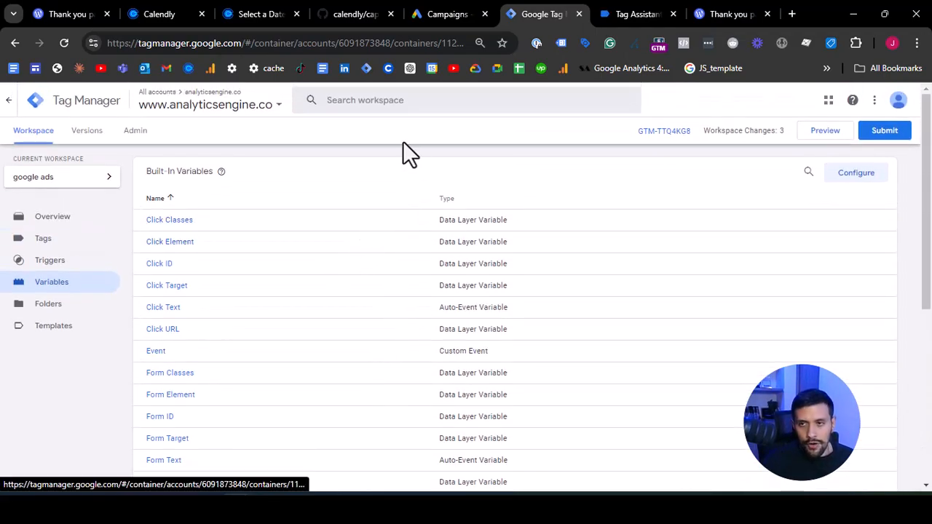
{"action": "left_click", "coordinate": [836, 134]}
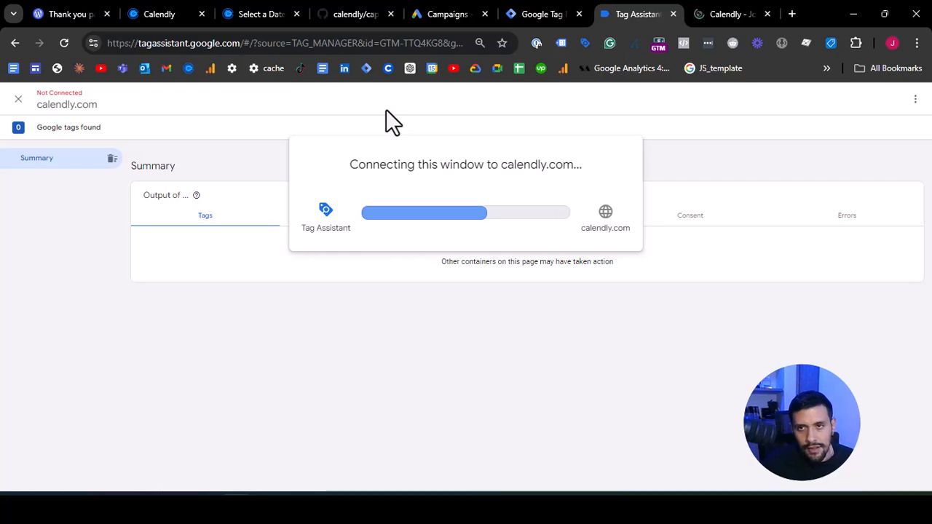
{"action": "left_click", "coordinate": [694, 12]}
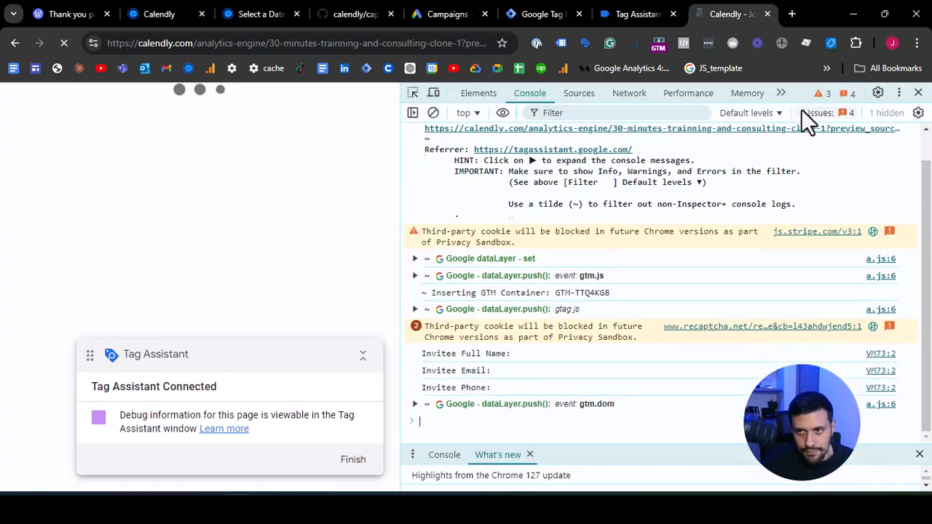
{"action": "left_click", "coordinate": [919, 93]}
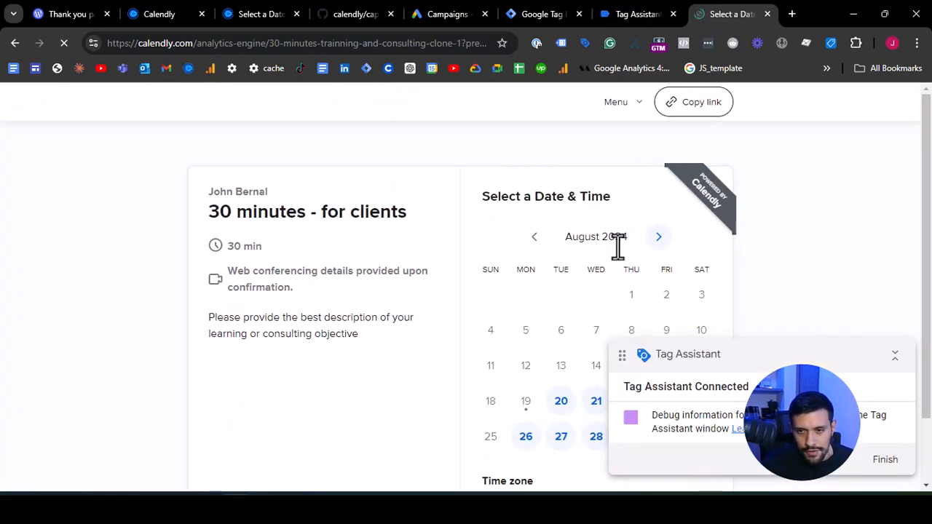
- Collapse the Tag Assistant overlay, choose August 23, 2024 at 08:00 and continue to the booking details
{"action": "left_click", "coordinate": [895, 356]}
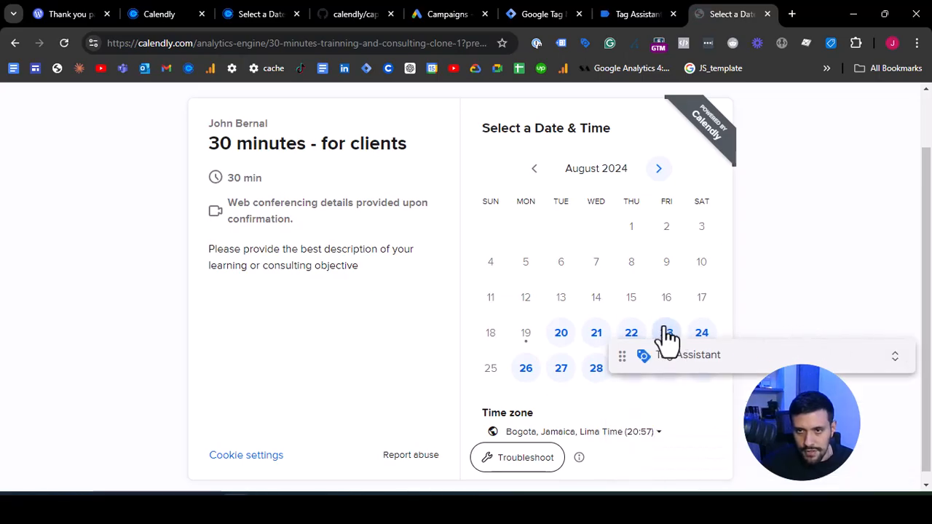
{"action": "left_click", "coordinate": [665, 333]}
{"action": "left_click", "coordinate": [712, 290]}
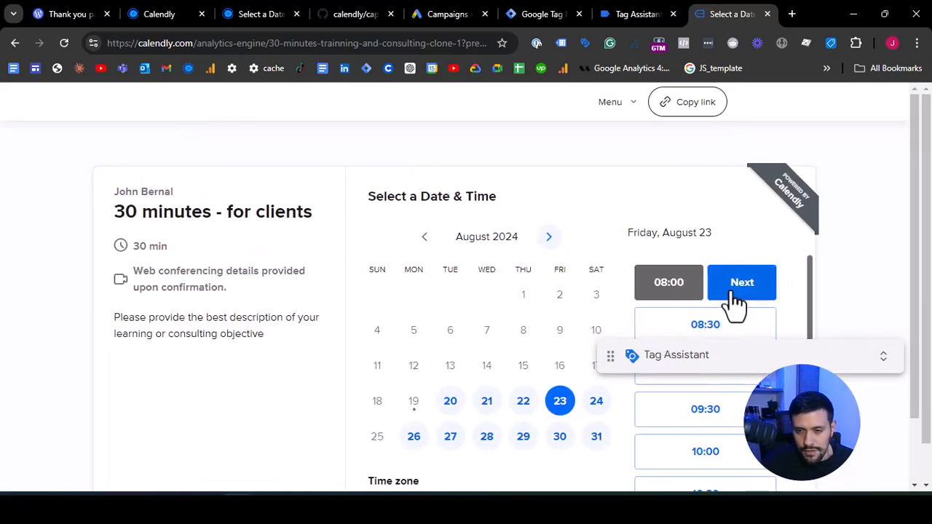
{"action": "left_click", "coordinate": [733, 291]}
- Fill in the booking details with test2 as the name and meeting note plus a test email address, and schedule the event
{"action": "left_click", "coordinate": [499, 245]}
{"action": "type", "text": "test?2"}
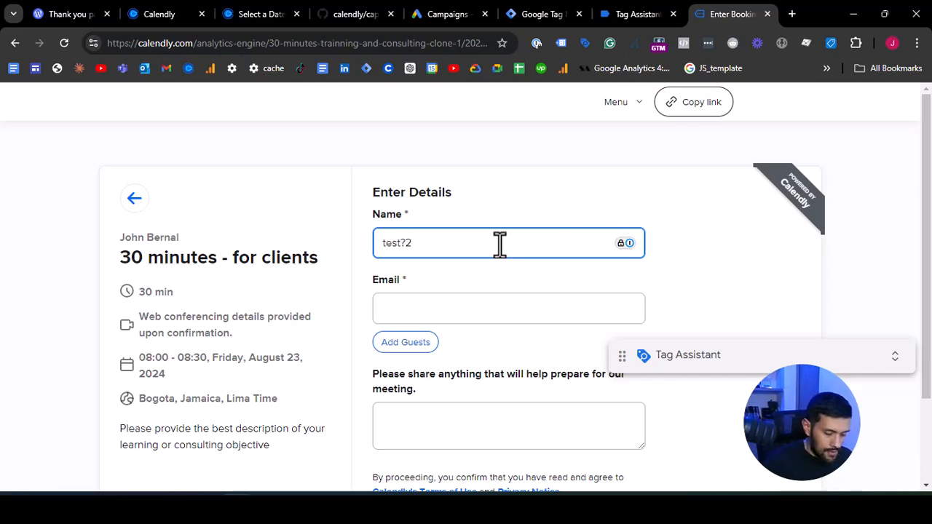
{"action": "key", "text": "ctrl+a"}
{"action": "type", "text": "t"}
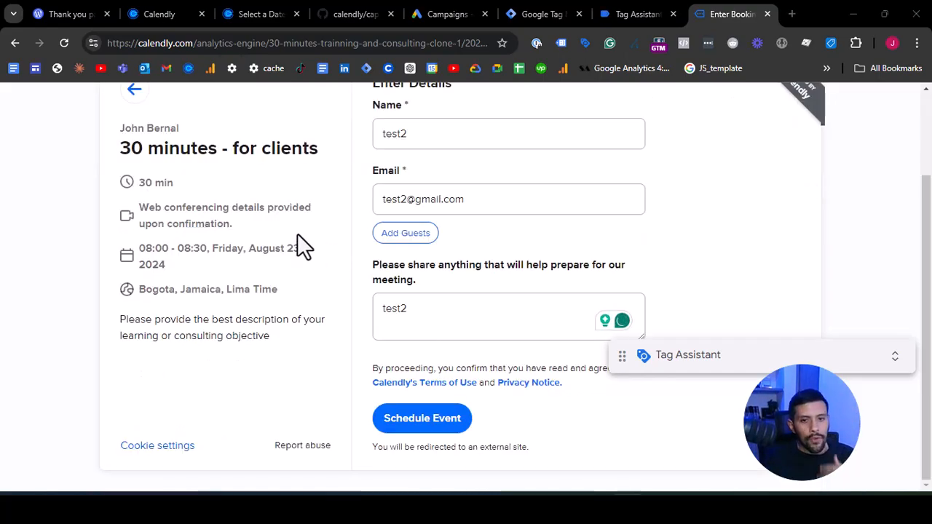
{"action": "left_click", "coordinate": [421, 420]}
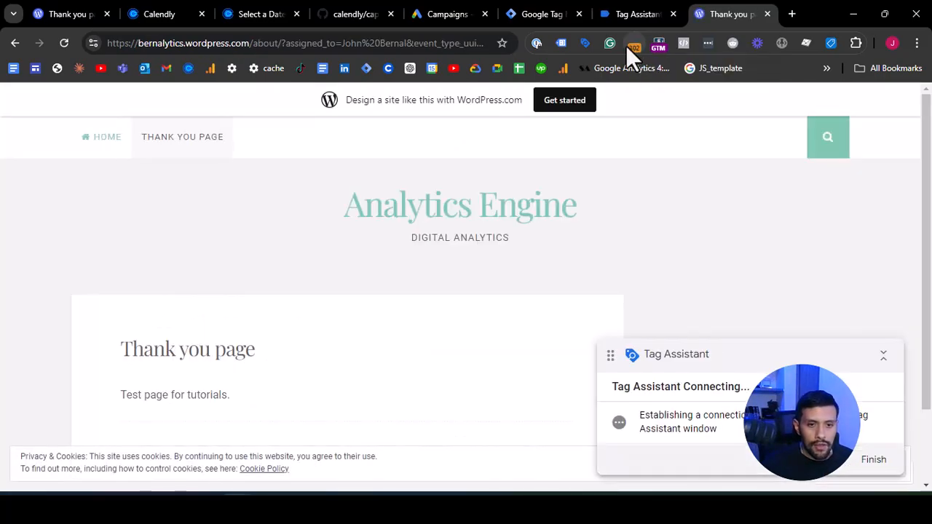
- Switch to Tag Assistant and show the variables for the thank-you page's Container Loaded event
{"action": "left_click", "coordinate": [631, 12]}
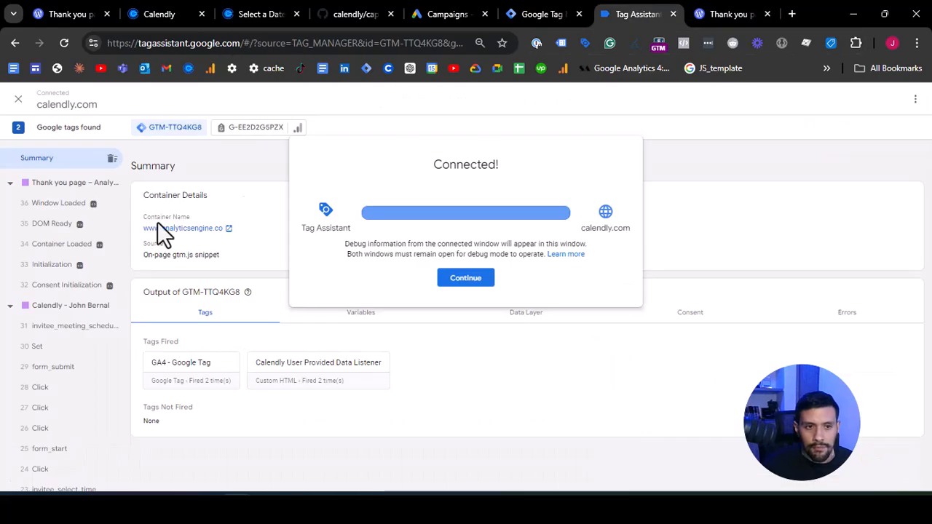
{"action": "left_click", "coordinate": [62, 244]}
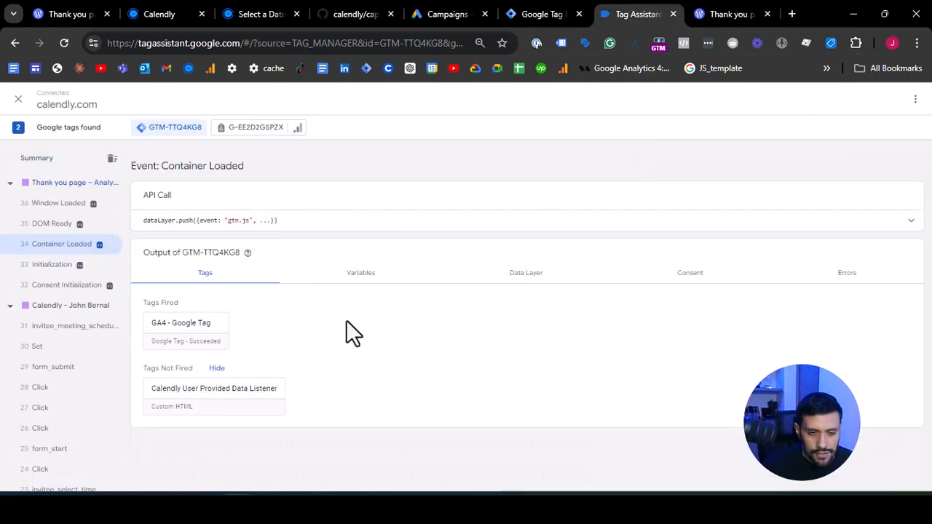
{"action": "left_click", "coordinate": [383, 283]}
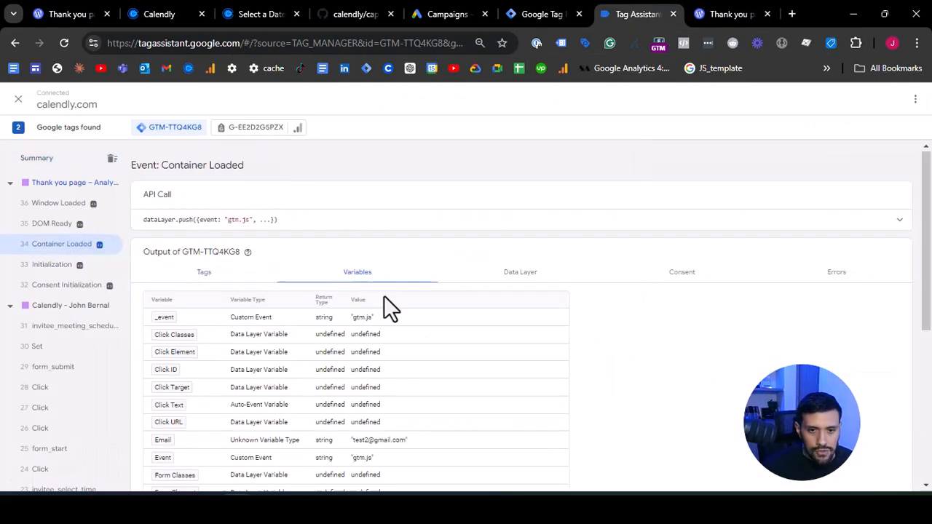
- Examine the values captured by the Email and Phone variables in the Container Loaded variable table
{"action": "scroll", "coordinate": [421, 337], "scroll_direction": "down", "scroll_amount": 2}
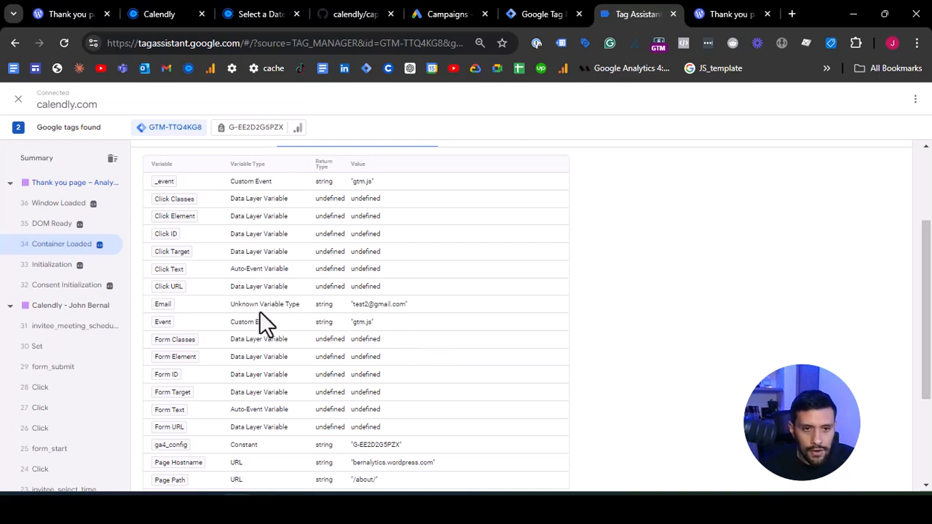
{"action": "scroll", "coordinate": [161, 292], "scroll_direction": "up", "scroll_amount": 5}
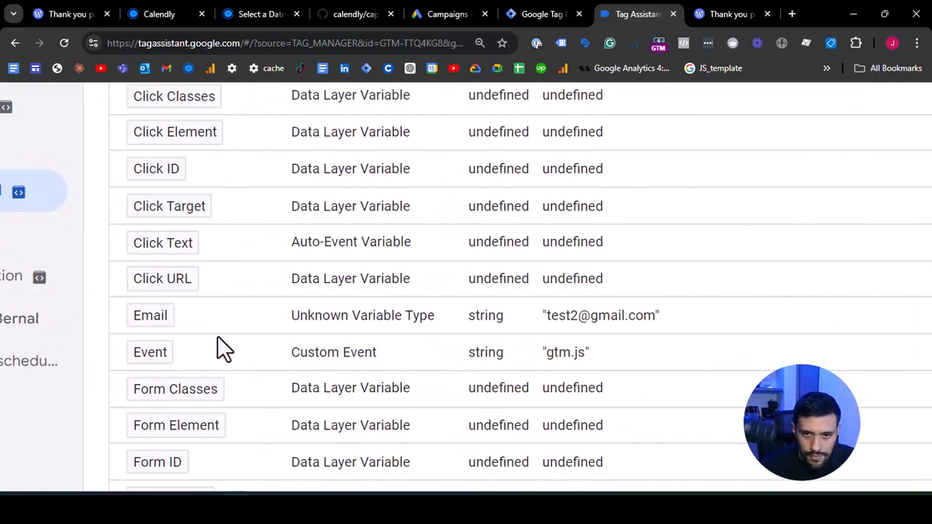
{"action": "scroll", "coordinate": [297, 333], "scroll_direction": "up", "scroll_amount": 2}
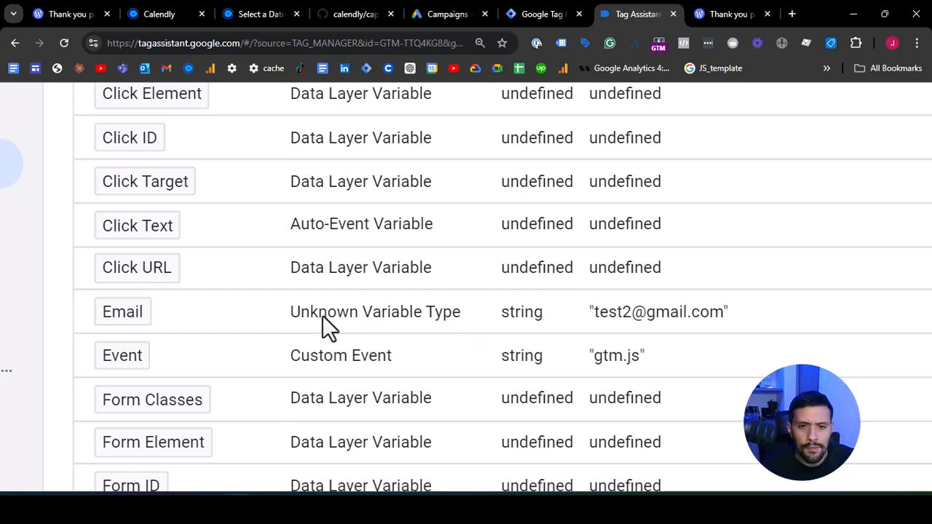
{"action": "scroll", "coordinate": [362, 300], "scroll_direction": "down", "scroll_amount": 2}
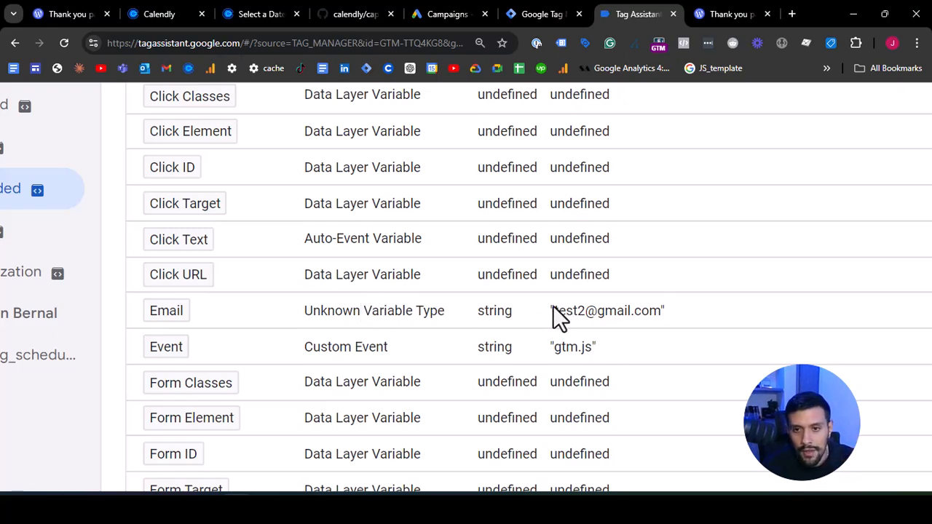
{"action": "left_click_drag", "start_coordinate": [553, 305], "coordinate": [661, 312]}
{"action": "scroll", "coordinate": [660, 307], "scroll_direction": "down", "scroll_amount": 5}
{"action": "scroll", "coordinate": [408, 326], "scroll_direction": "up", "scroll_amount": 1}
{"action": "scroll", "coordinate": [364, 327], "scroll_direction": "down", "scroll_amount": 1}
{"action": "scroll", "coordinate": [300, 328], "scroll_direction": "down", "scroll_amount": 3}
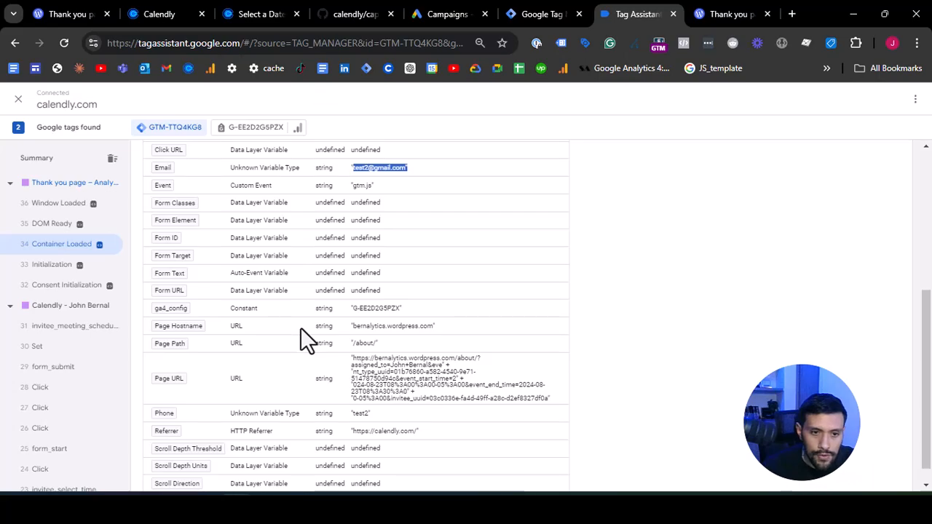
{"action": "scroll", "coordinate": [343, 405], "scroll_direction": "up", "scroll_amount": 4}
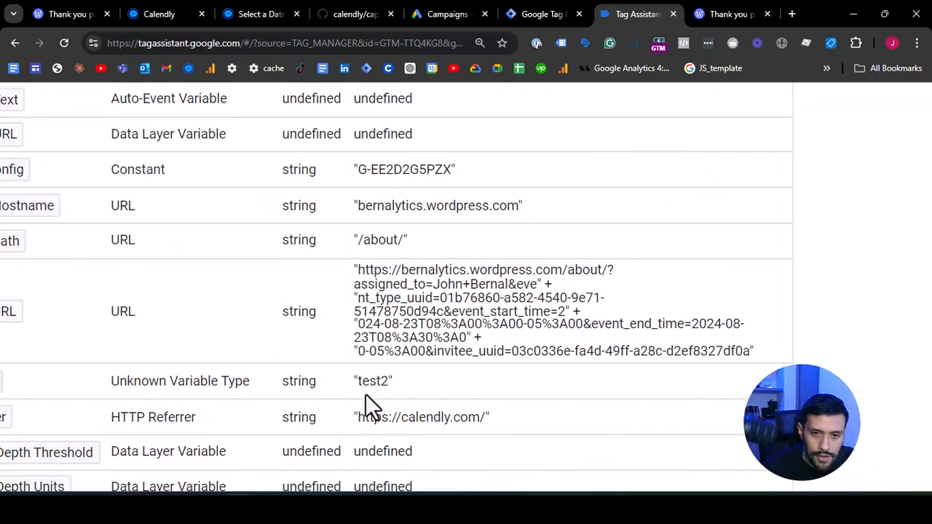
{"action": "scroll", "coordinate": [366, 394], "scroll_direction": "down", "scroll_amount": 1}
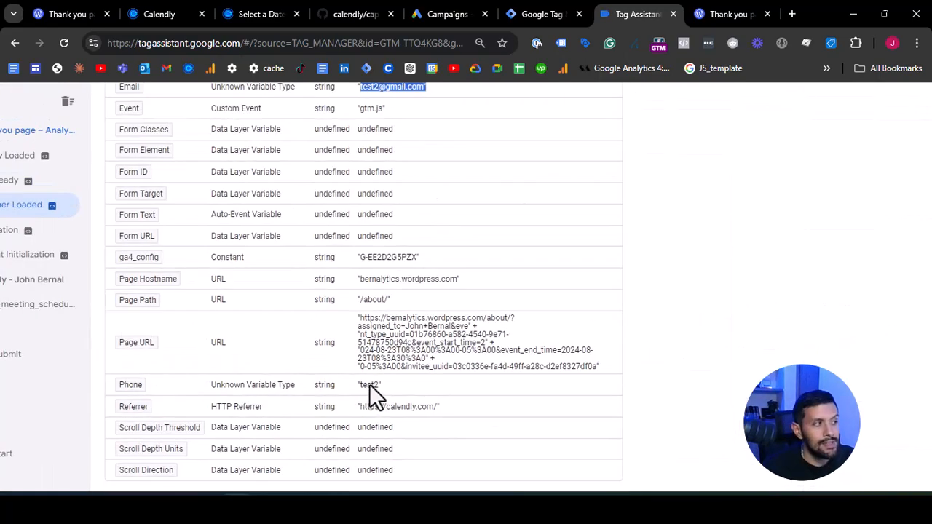
{"action": "scroll", "coordinate": [327, 386], "scroll_direction": "down", "scroll_amount": 3}
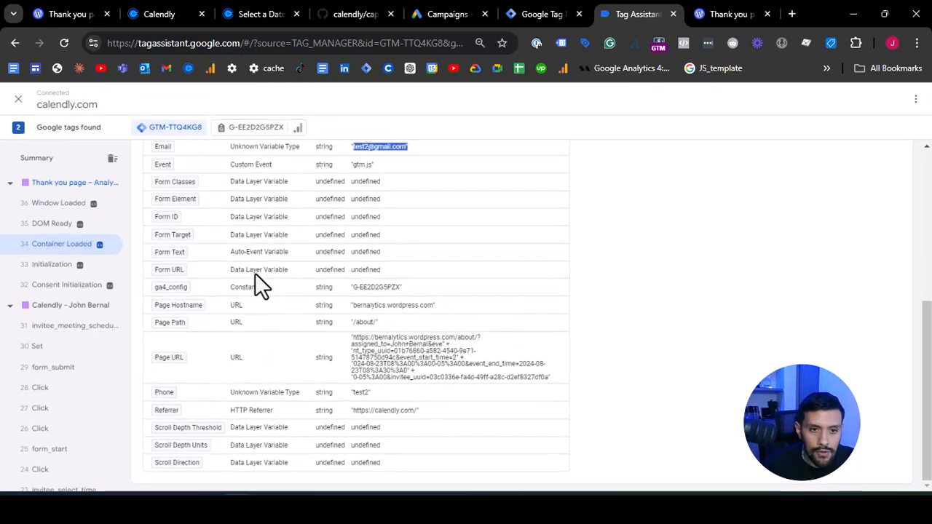
{"action": "scroll", "coordinate": [256, 288], "scroll_direction": "up", "scroll_amount": 3}
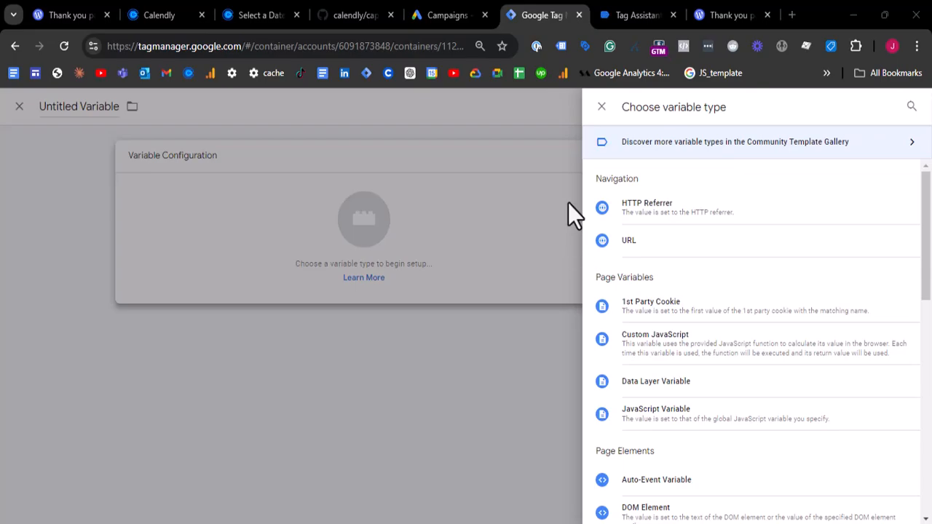
- Set the new variable's type to JavaScript Variable with the global variable name inviteeFullName
{"action": "scroll", "coordinate": [644, 267], "scroll_direction": "down", "scroll_amount": 1}
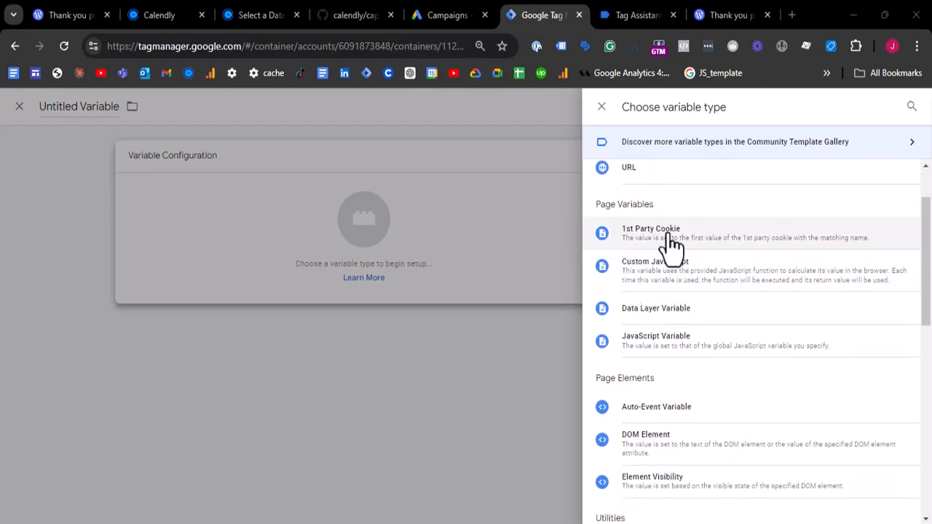
{"action": "left_click", "coordinate": [689, 340]}
{"action": "left_click", "coordinate": [381, 273]}
{"action": "type", "text": "inviteeFullName"}
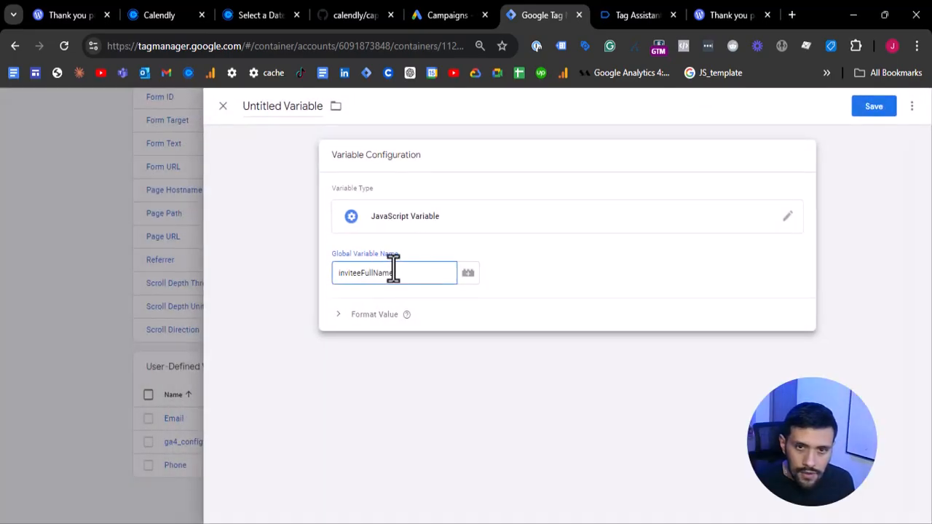
- Name the new JavaScript variable Full Name and save it
{"action": "left_click", "coordinate": [252, 106]}
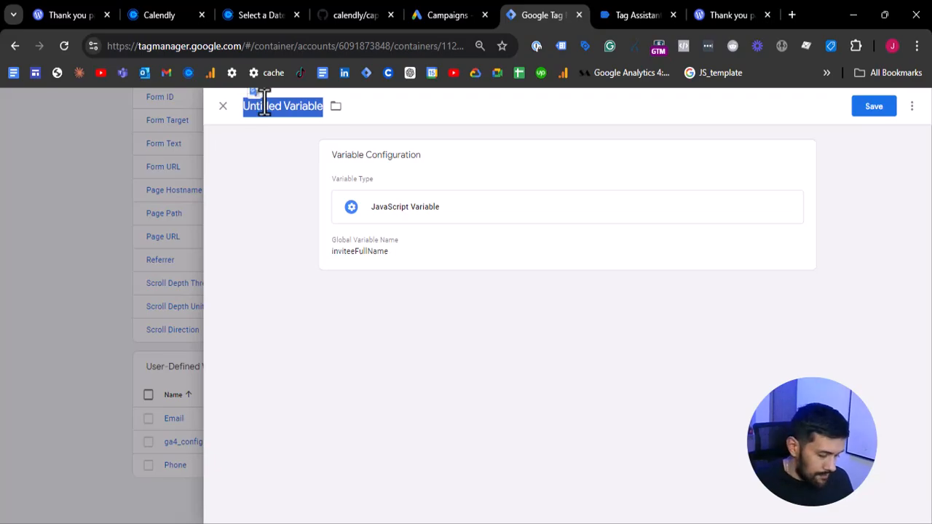
{"action": "type", "text": "Full Name"}
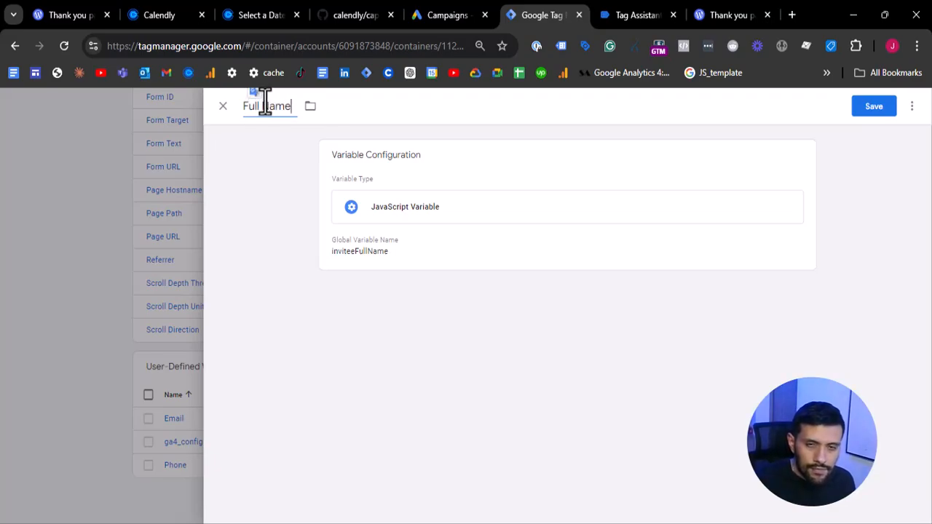
{"action": "left_click", "coordinate": [887, 115]}
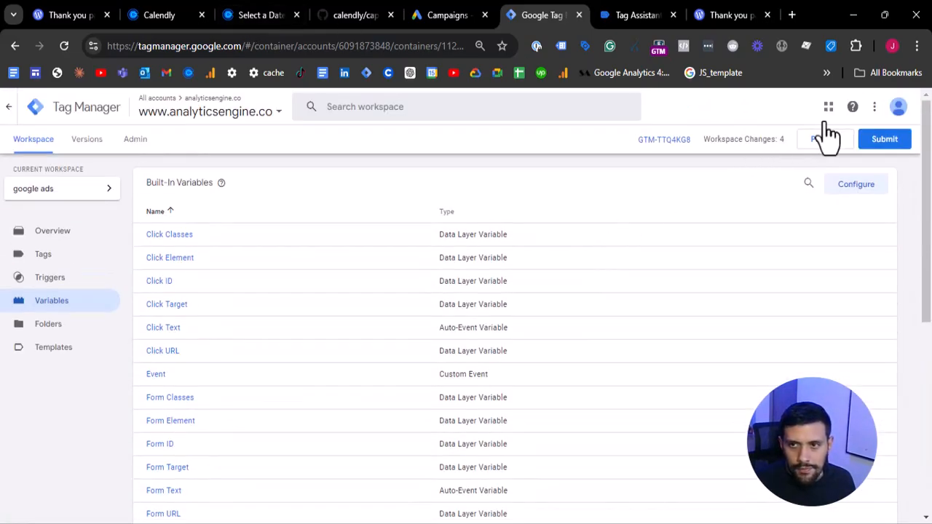
- Preview the container again and continue into the connected Tag Assistant session
{"action": "left_click", "coordinate": [815, 142]}
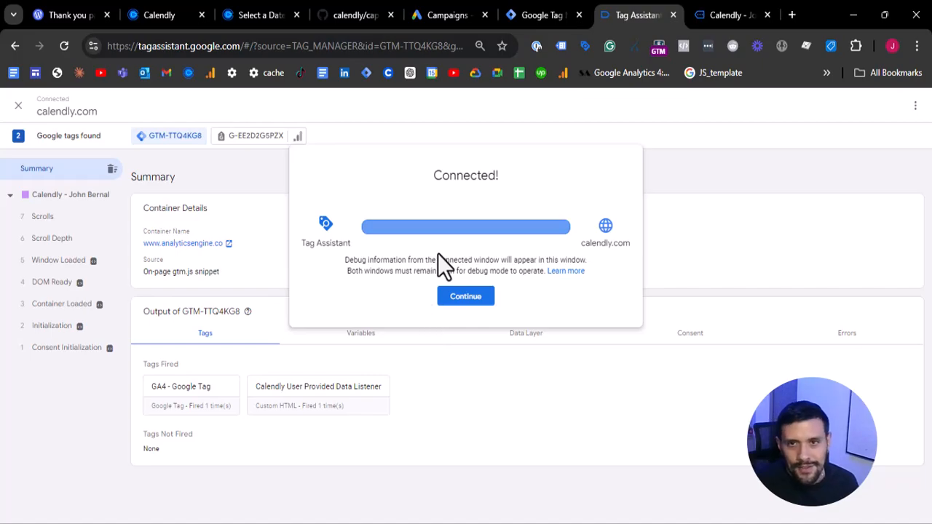
{"action": "left_click", "coordinate": [465, 299]}
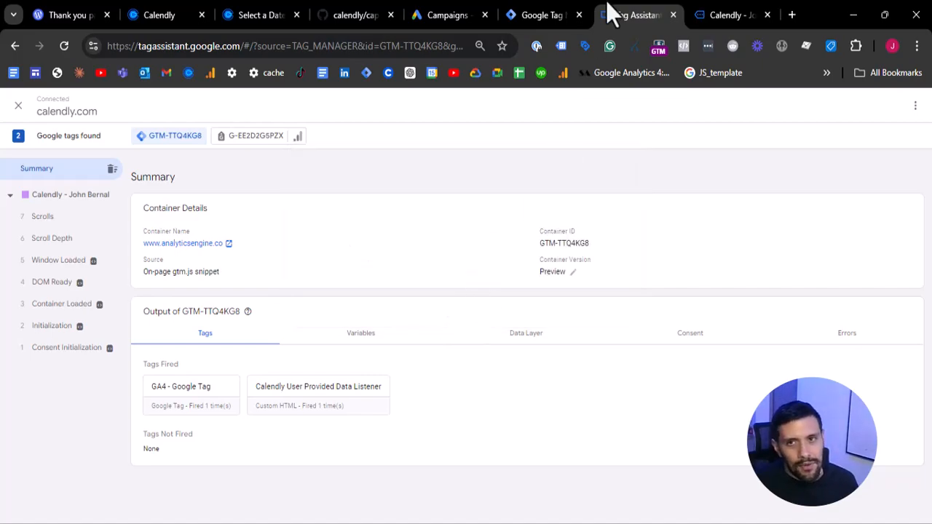
{"action": "left_click", "coordinate": [551, 15]}
{"action": "scroll", "coordinate": [585, 262], "scroll_direction": "down", "scroll_amount": 5}
{"action": "scroll", "coordinate": [486, 287], "scroll_direction": "up", "scroll_amount": 4}
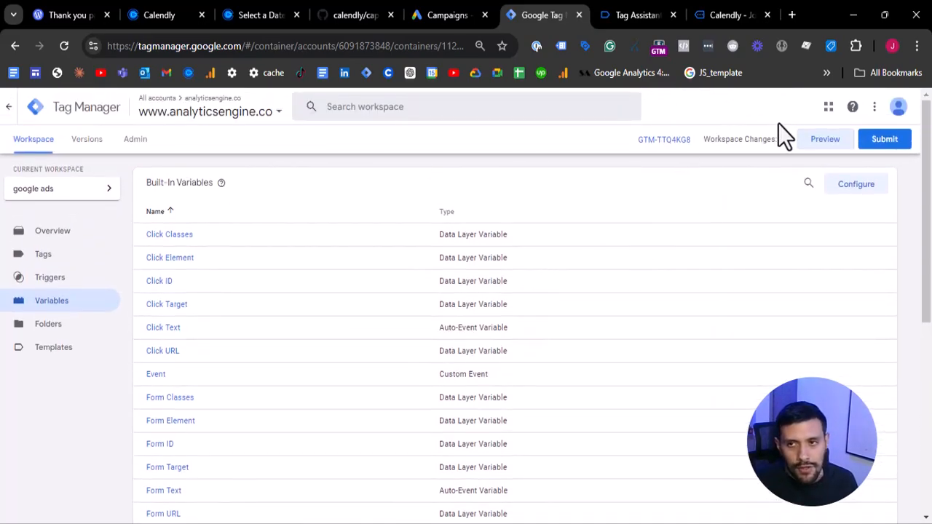
{"action": "left_click", "coordinate": [703, 2]}
{"action": "left_click", "coordinate": [640, 1]}
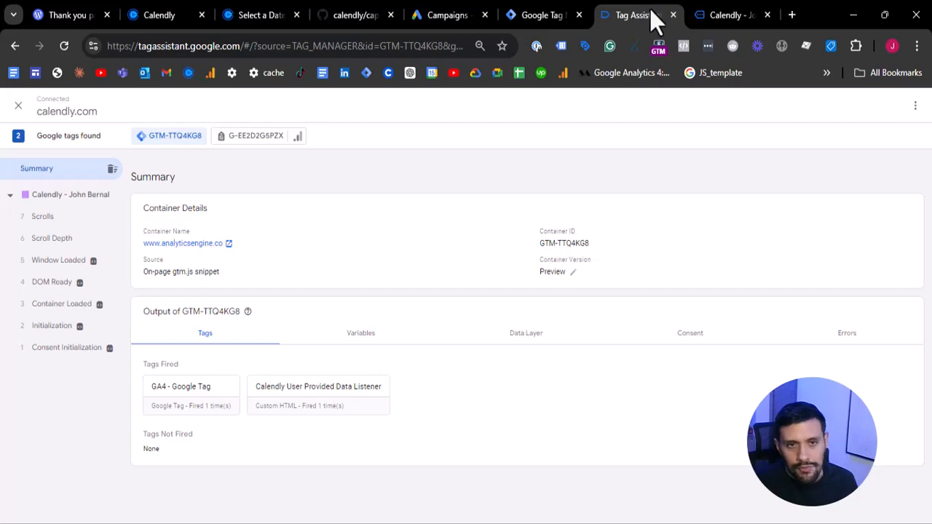
- Switch to the connected Calendly booking page and collapse its Tag Assistant overlay
{"action": "left_click", "coordinate": [733, 1]}
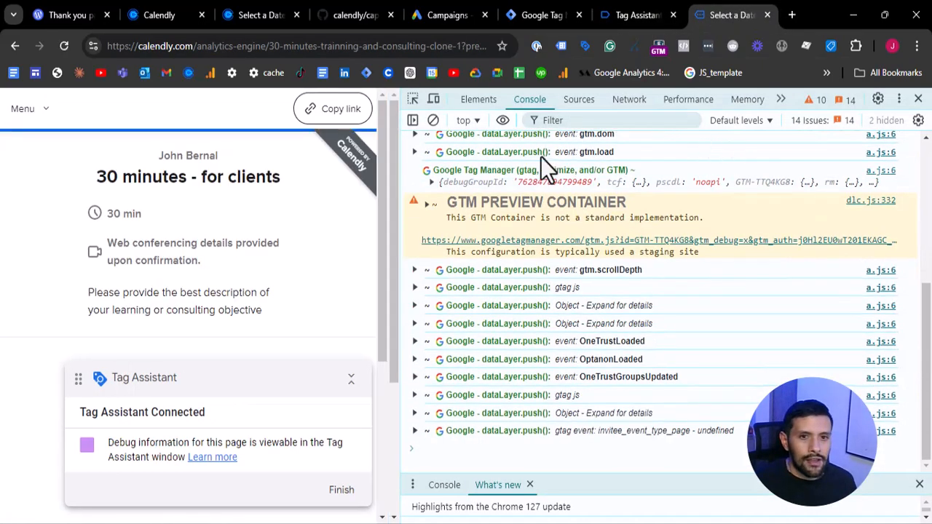
{"action": "scroll", "coordinate": [323, 291], "scroll_direction": "down", "scroll_amount": 2}
{"action": "left_click", "coordinate": [347, 380]}
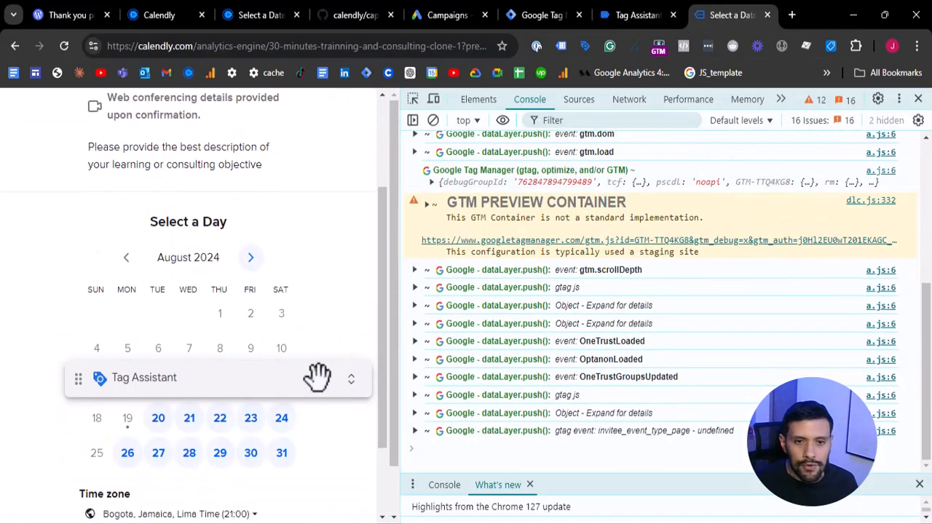
- Choose August 20, 2024 at 08:30 as the booking slot and continue to the booking details
{"action": "scroll", "coordinate": [255, 346], "scroll_direction": "down", "scroll_amount": 2}
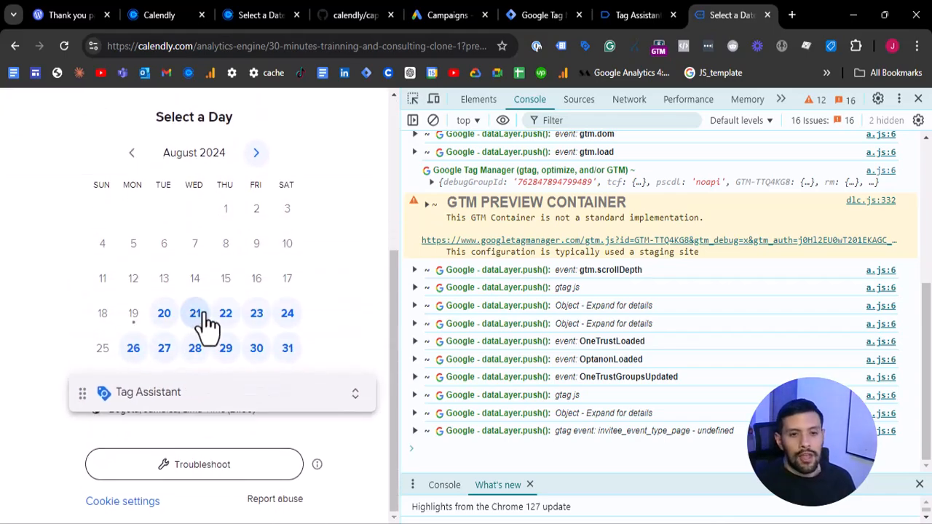
{"action": "left_click", "coordinate": [166, 315]}
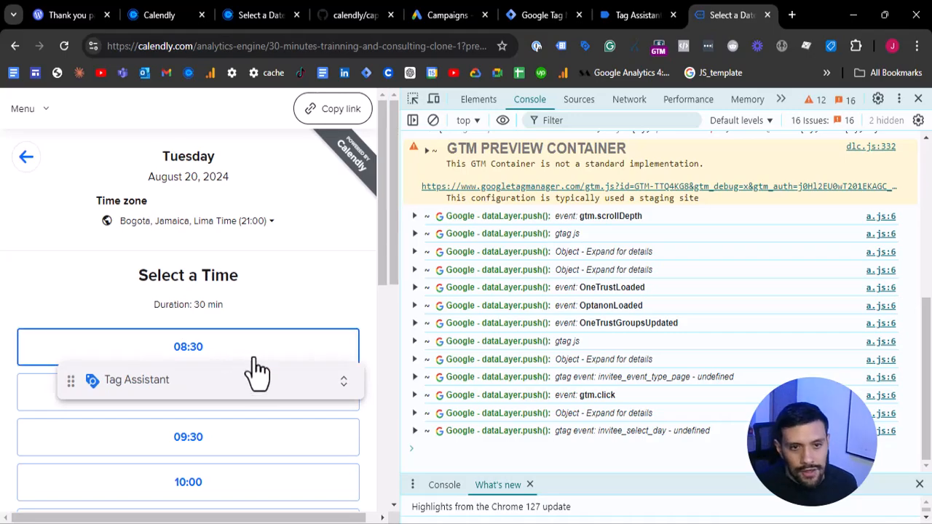
{"action": "left_click", "coordinate": [264, 255]}
{"action": "scroll", "coordinate": [266, 291], "scroll_direction": "down", "scroll_amount": 2}
{"action": "left_click", "coordinate": [281, 232]}
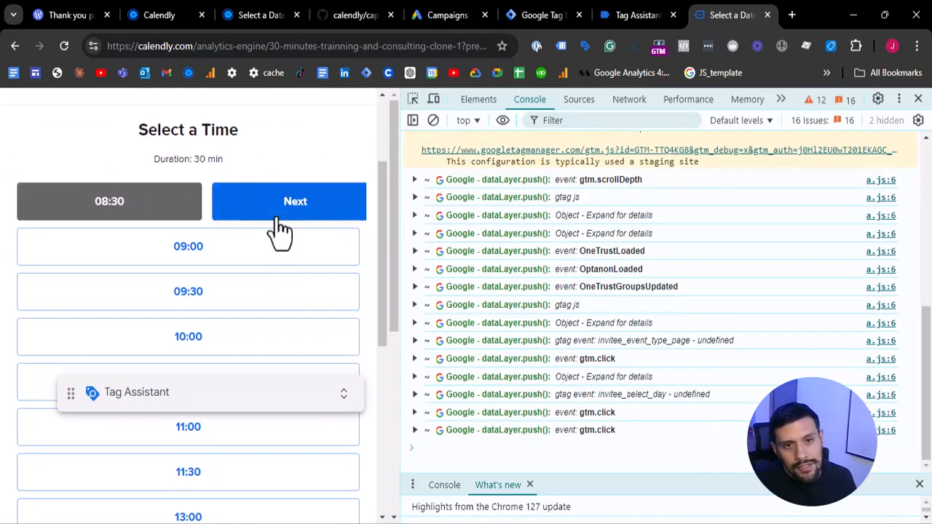
{"action": "left_click", "coordinate": [327, 215]}
- Enter test as the invitee name and fill in a test email address in the booking details
{"action": "scroll", "coordinate": [298, 270], "scroll_direction": "down", "scroll_amount": 3}
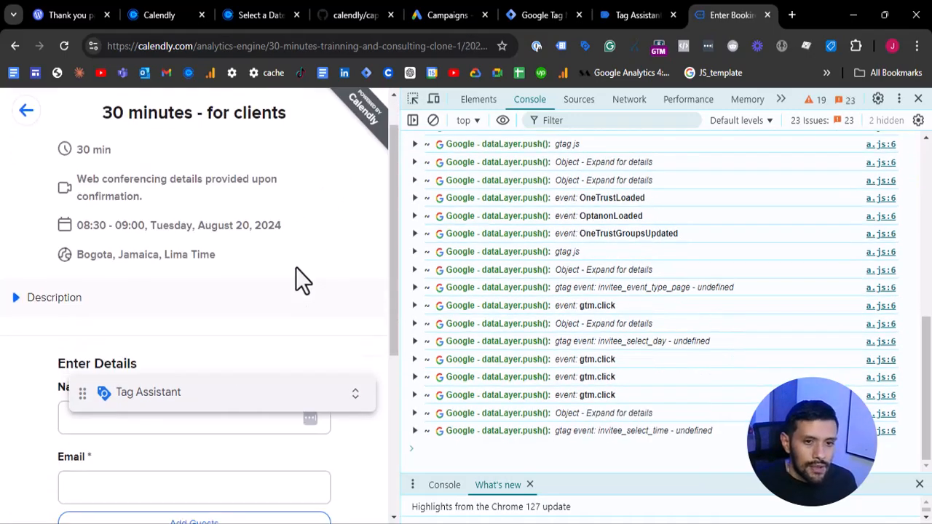
{"action": "left_click", "coordinate": [197, 244]}
{"action": "type", "text": "test"}
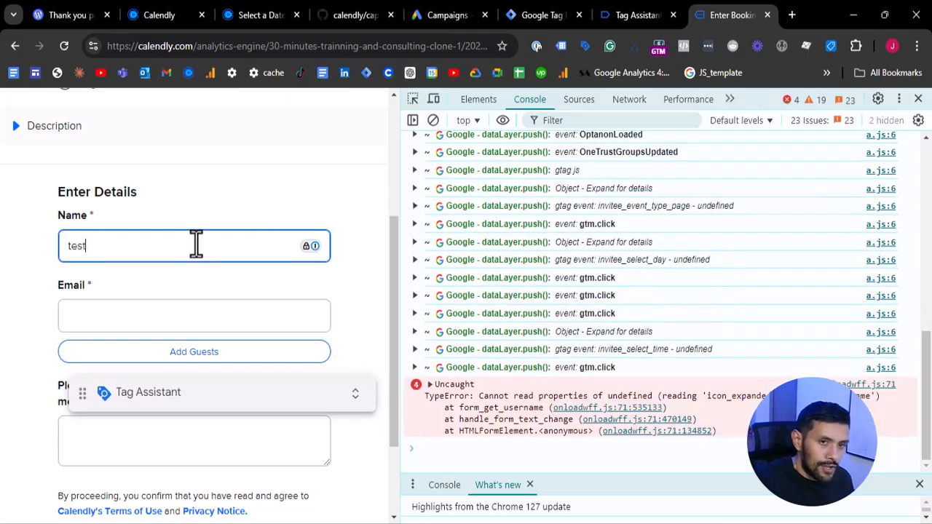
{"action": "key", "text": "Tab"}
{"action": "type", "text": "test"}
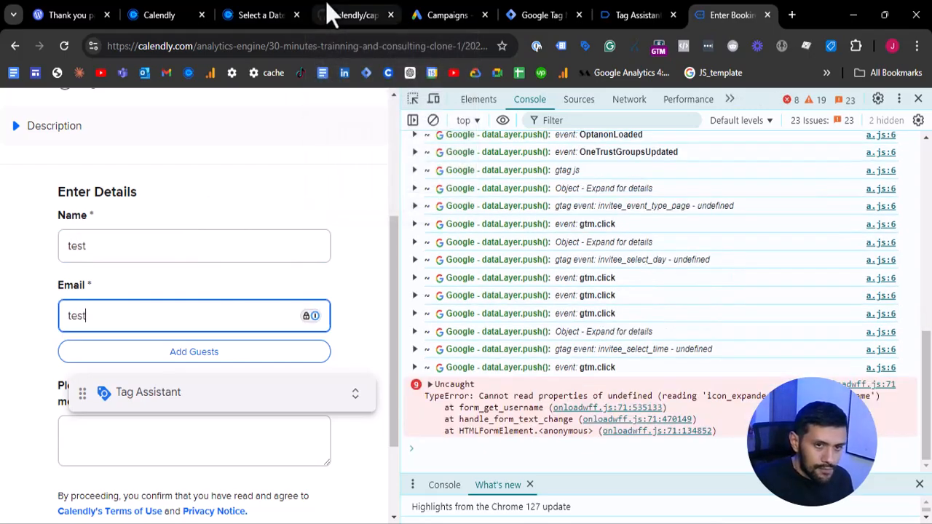
{"action": "type", "text": "@gmail.com"}
{"action": "scroll", "coordinate": [189, 233], "scroll_direction": "down", "scroll_amount": 2}
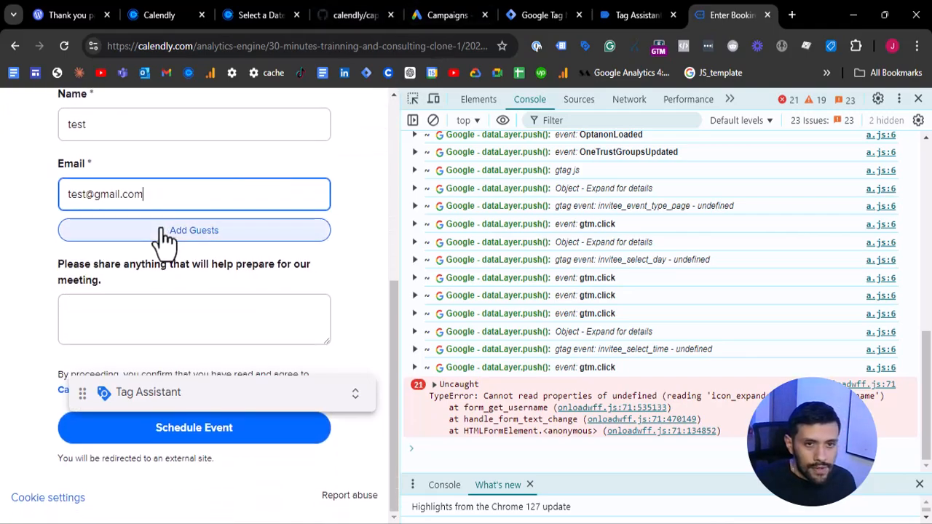
- Enter test as the meeting preparation note and move the Tag Assistant overlay up, away from the Schedule Event button
{"action": "left_click", "coordinate": [152, 301]}
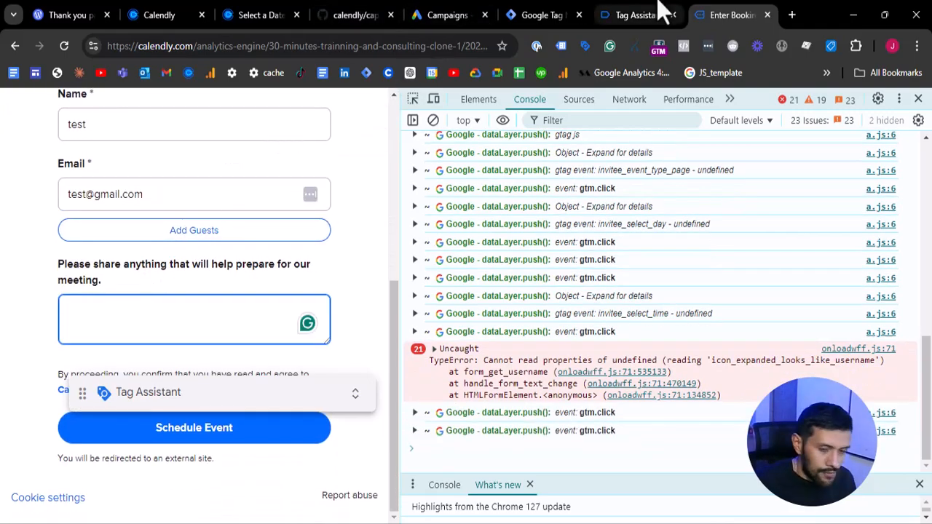
{"action": "type", "text": "test"}
{"action": "left_click_drag", "start_coordinate": [178, 394], "coordinate": [178, 307]}
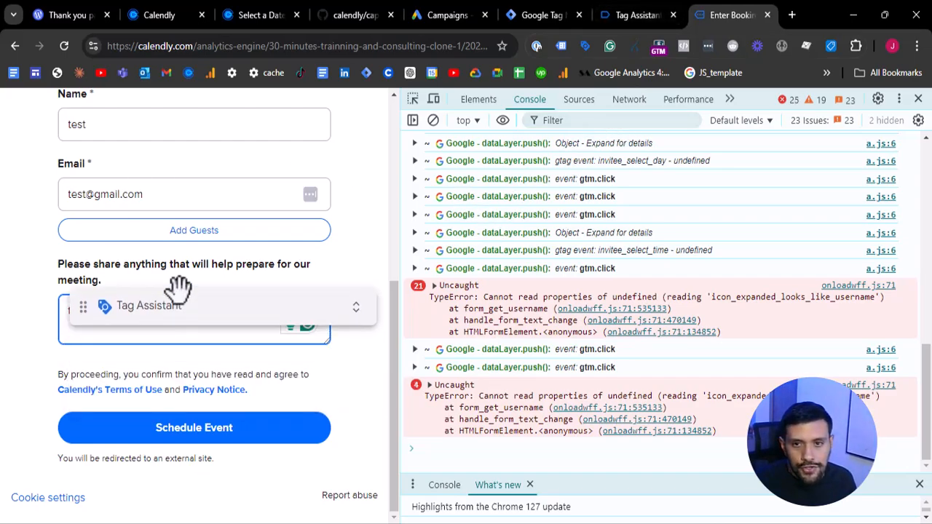
- Close the browser's developer tools and look over the completed booking details form
{"action": "left_click", "coordinate": [919, 99]}
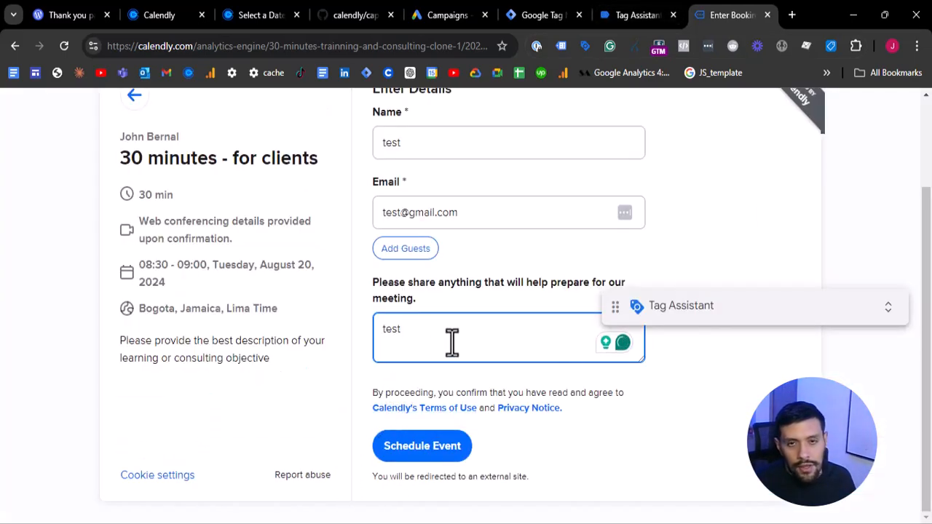
{"action": "scroll", "coordinate": [451, 343], "scroll_direction": "up", "scroll_amount": 2}
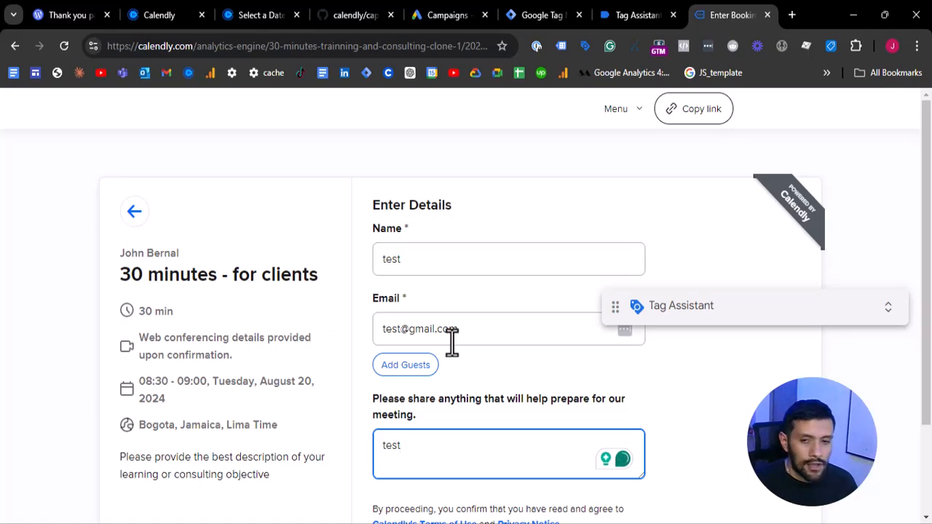
{"action": "scroll", "coordinate": [431, 398], "scroll_direction": "down", "scroll_amount": 2}
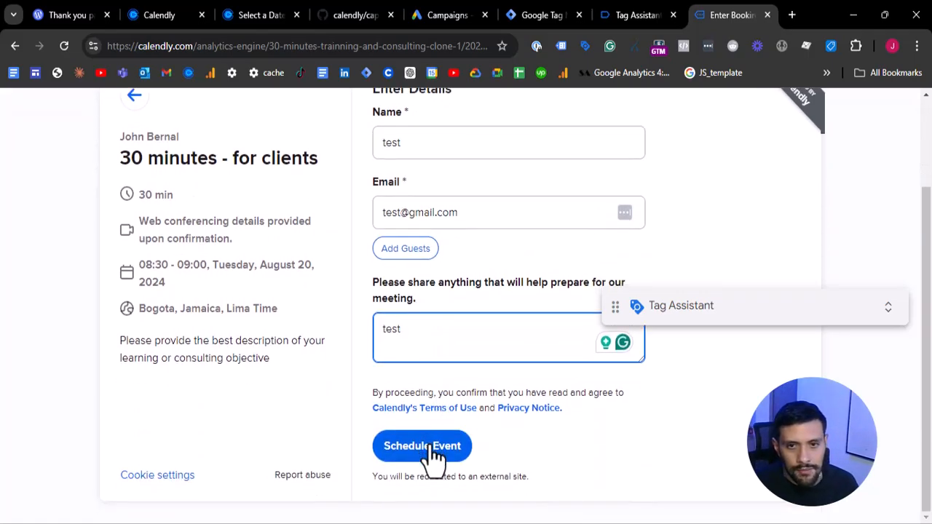
- Change the invitee name and meeting note to test3, add 3 to the test email's username, and schedule the event
{"action": "left_click", "coordinate": [427, 151]}
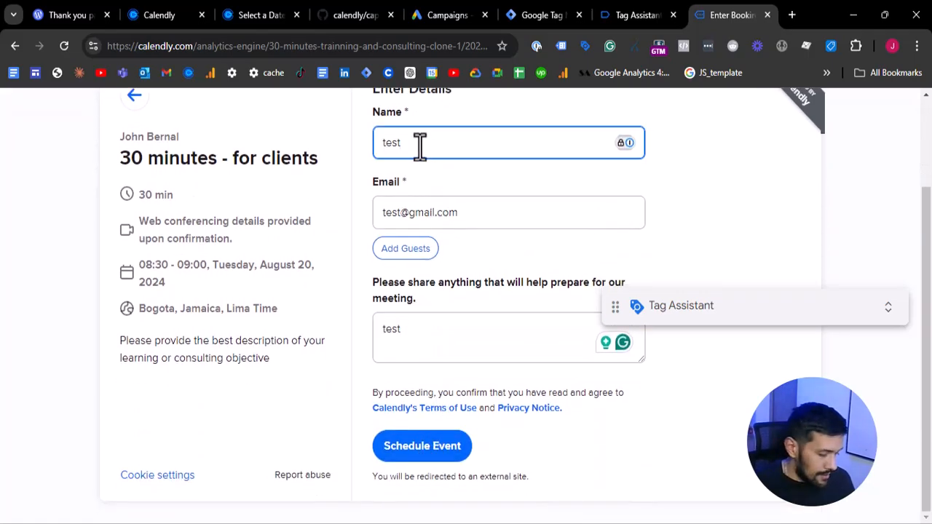
{"action": "type", "text": "3"}
{"action": "left_click", "coordinate": [405, 214]}
{"action": "type", "text": "3"}
{"action": "left_click", "coordinate": [402, 334]}
{"action": "type", "text": "3"}
{"action": "left_click", "coordinate": [427, 445]}
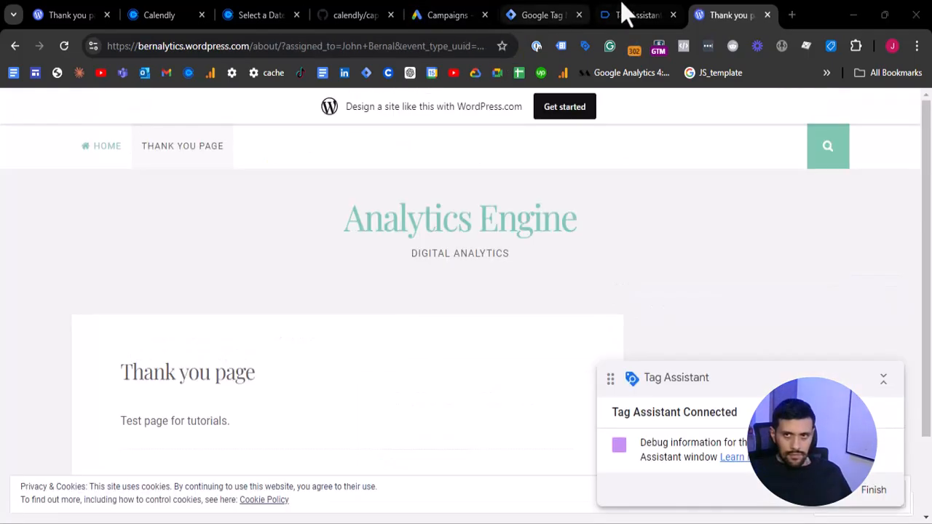
- In Tag Assistant, examine the Email, Full Name and Phone variable values for the thank-you page's Window Loaded event
{"action": "left_click", "coordinate": [621, 4]}
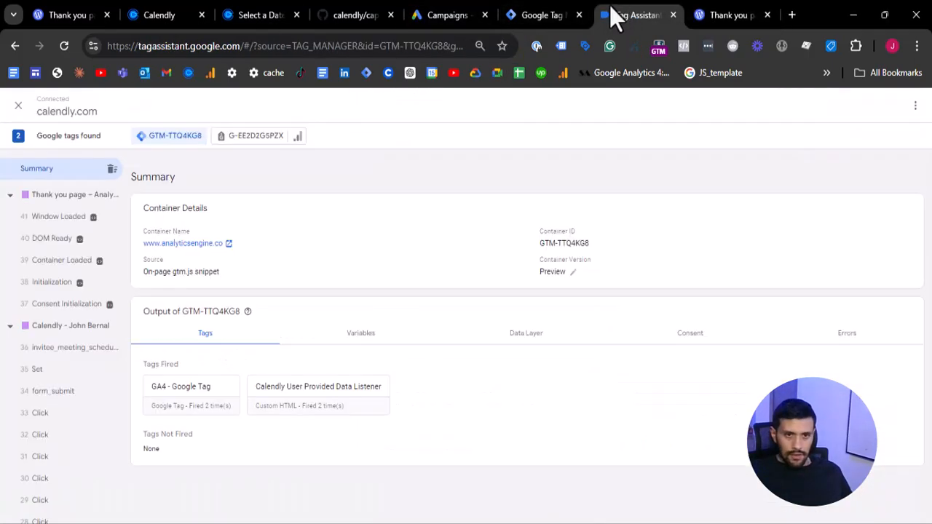
{"action": "left_click", "coordinate": [57, 217]}
{"action": "left_click", "coordinate": [392, 295]}
{"action": "scroll", "coordinate": [392, 309], "scroll_direction": "down", "scroll_amount": 5}
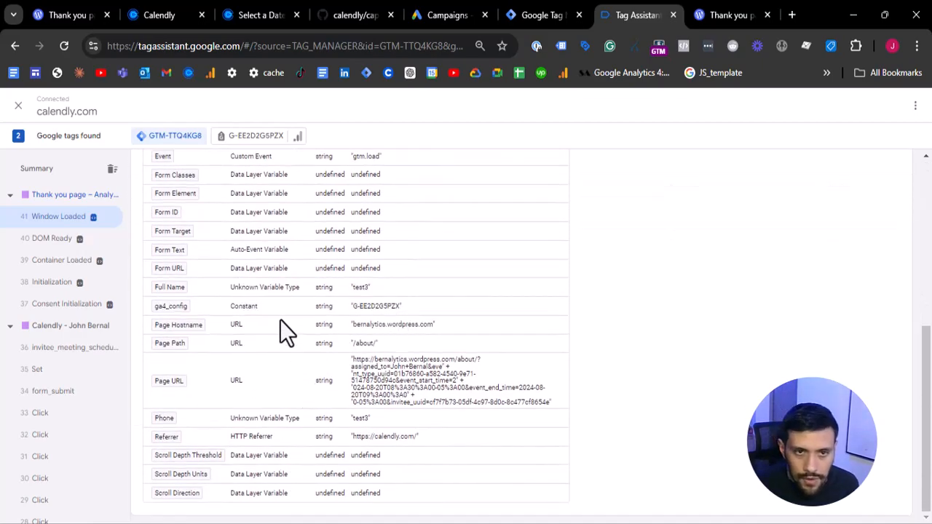
{"action": "scroll", "coordinate": [280, 319], "scroll_direction": "up", "scroll_amount": 3}
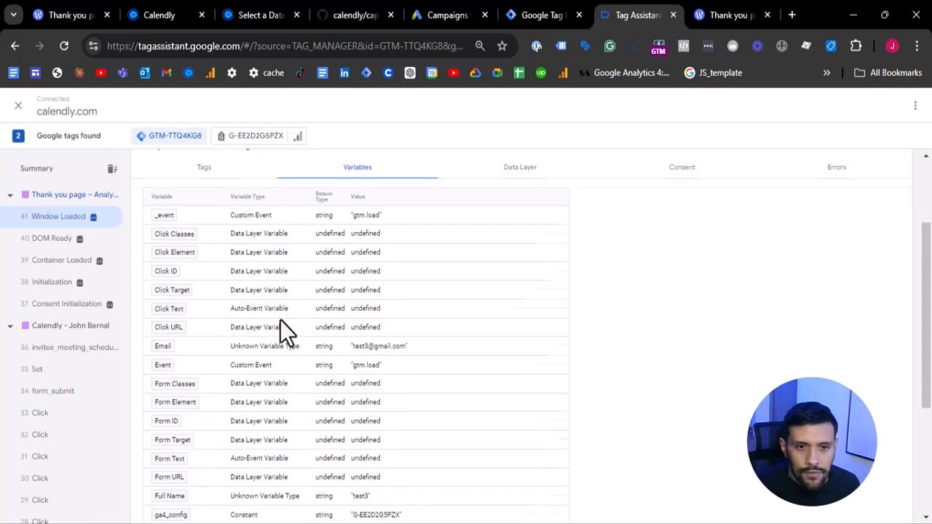
{"action": "scroll", "coordinate": [280, 318], "scroll_direction": "down", "scroll_amount": 2}
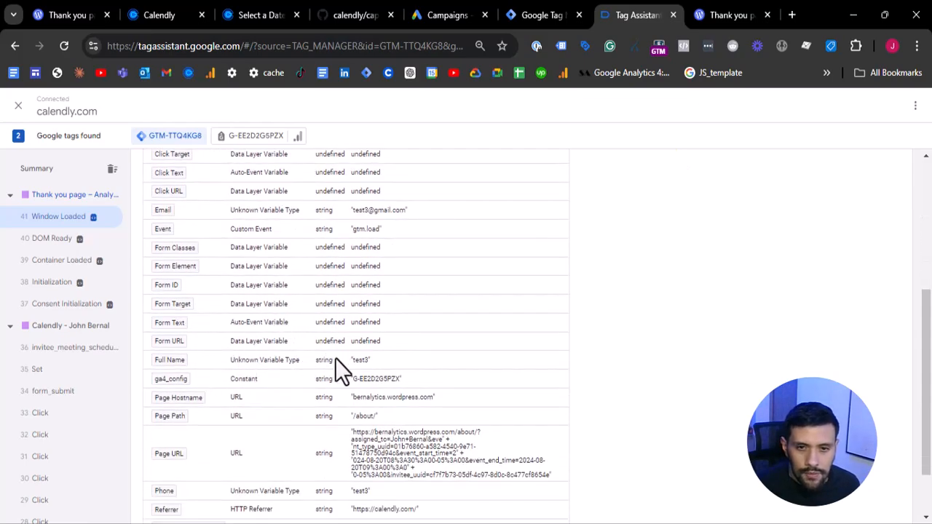
{"action": "scroll", "coordinate": [363, 370], "scroll_direction": "up", "scroll_amount": 5, "text": "ctrl"}
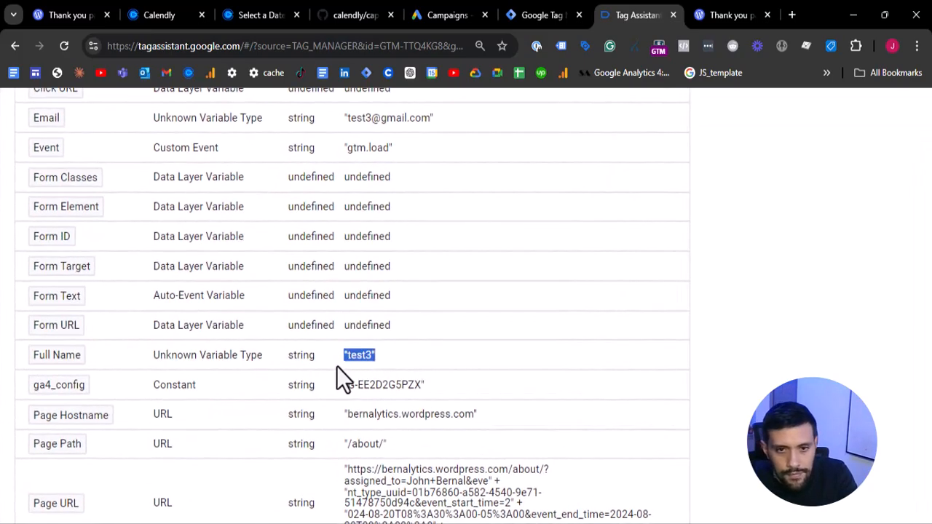
{"action": "scroll", "coordinate": [314, 353], "scroll_direction": "down", "scroll_amount": 3, "text": "ctrl"}
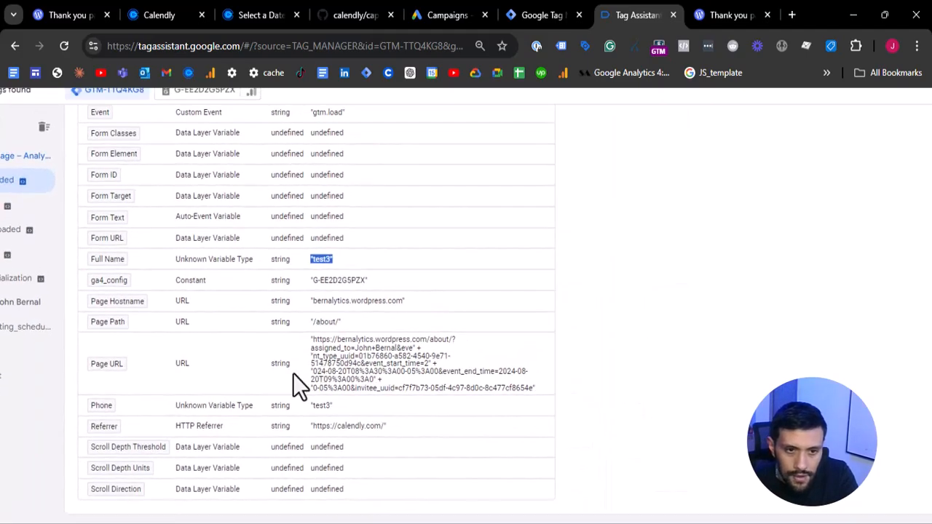
{"action": "scroll", "coordinate": [292, 398], "scroll_direction": "up", "scroll_amount": 2, "text": "ctrl"}
{"action": "scroll", "coordinate": [310, 400], "scroll_direction": "down", "scroll_amount": 3, "text": "ctrl"}
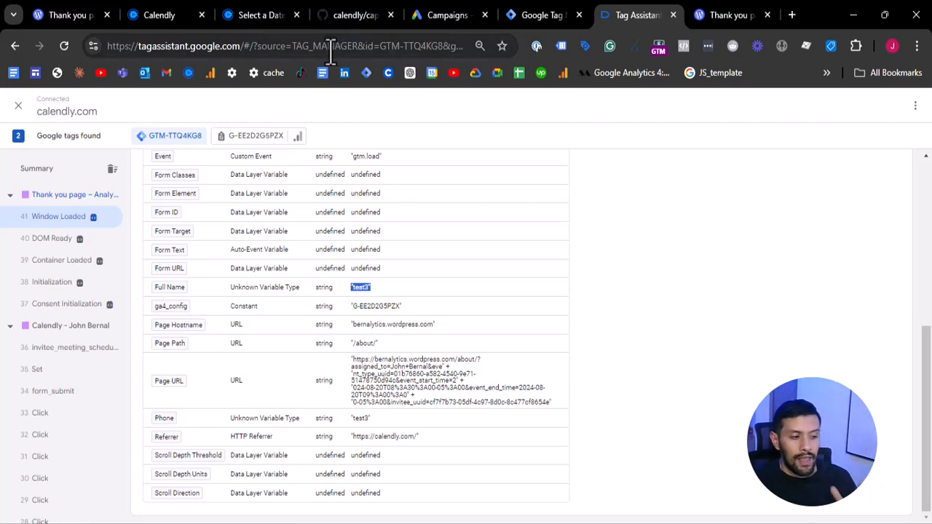
- Switch to Google Ads and open the conversion settings under Goals
{"action": "left_click", "coordinate": [439, 22]}
{"action": "left_click", "coordinate": [17, 230]}
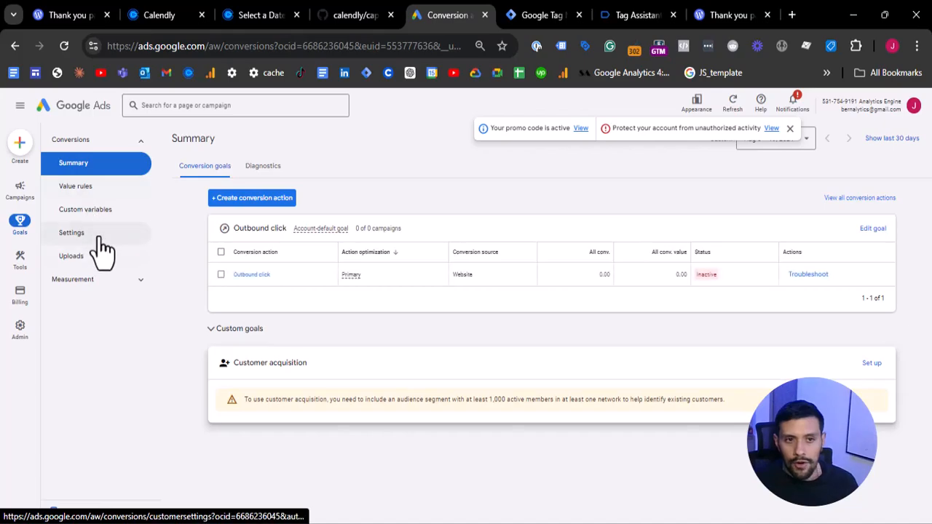
{"action": "left_click", "coordinate": [96, 236]}
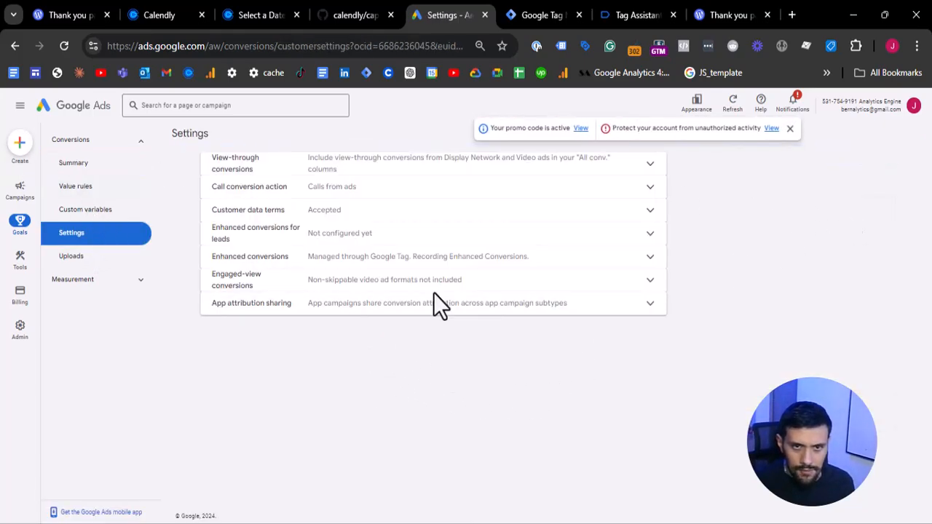
- Turn on enhanced conversions for leads with Google Tag Manager as the method and save the setting
{"action": "left_click", "coordinate": [445, 240]}
{"action": "left_click", "coordinate": [314, 274]}
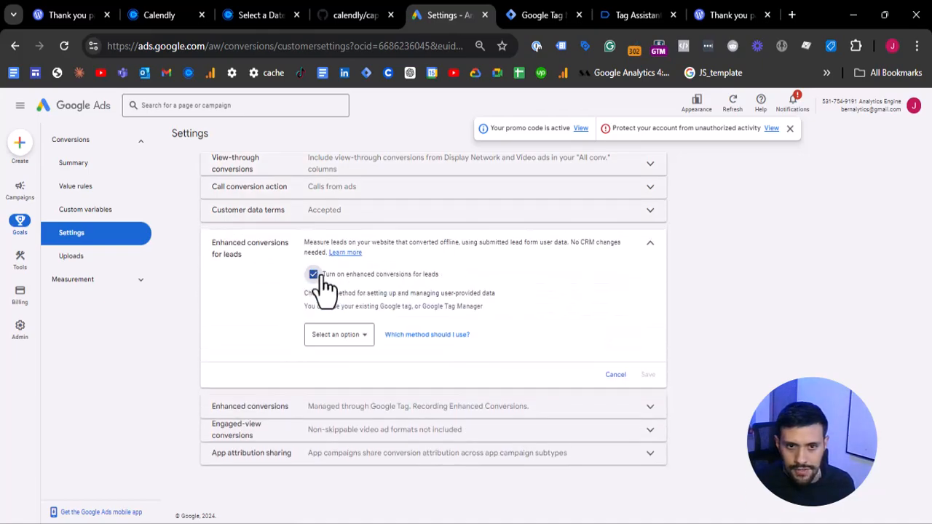
{"action": "left_click", "coordinate": [342, 336]}
{"action": "left_click", "coordinate": [345, 366]}
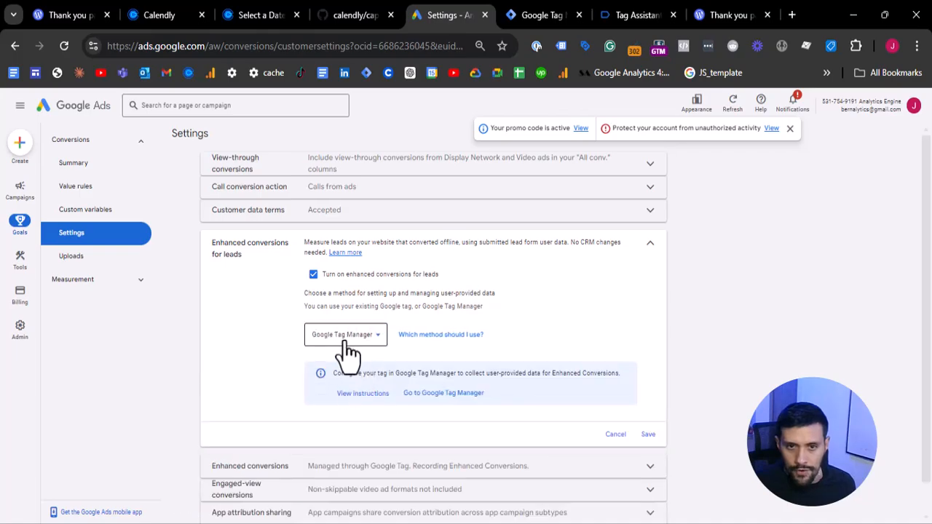
{"action": "scroll", "coordinate": [669, 375], "scroll_direction": "down", "scroll_amount": 1}
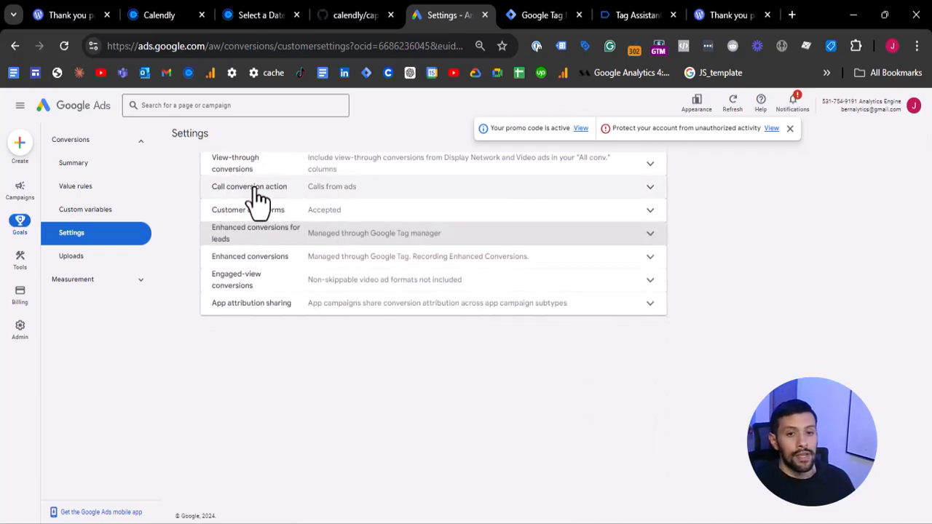
- Set the method for the regular enhanced conversions to Google Tag Manager and save the setting
{"action": "left_click", "coordinate": [477, 259]}
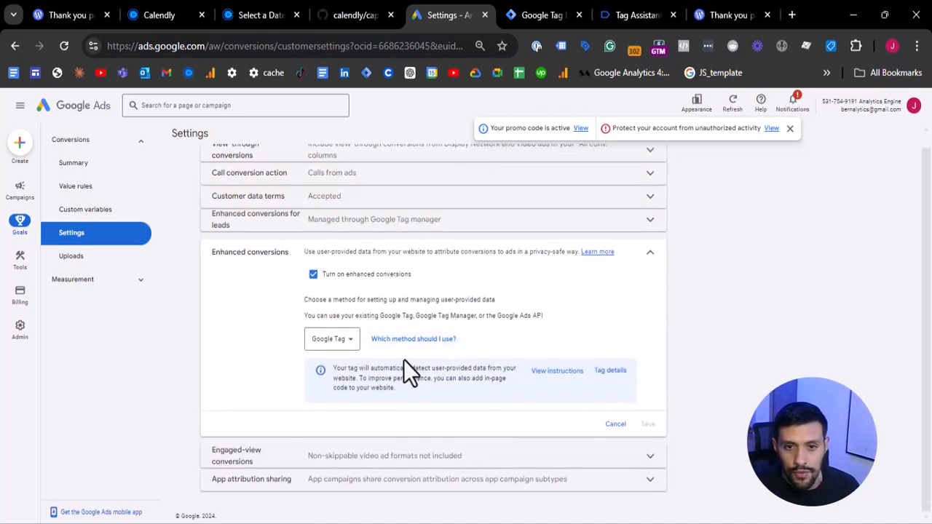
{"action": "left_click", "coordinate": [348, 340]}
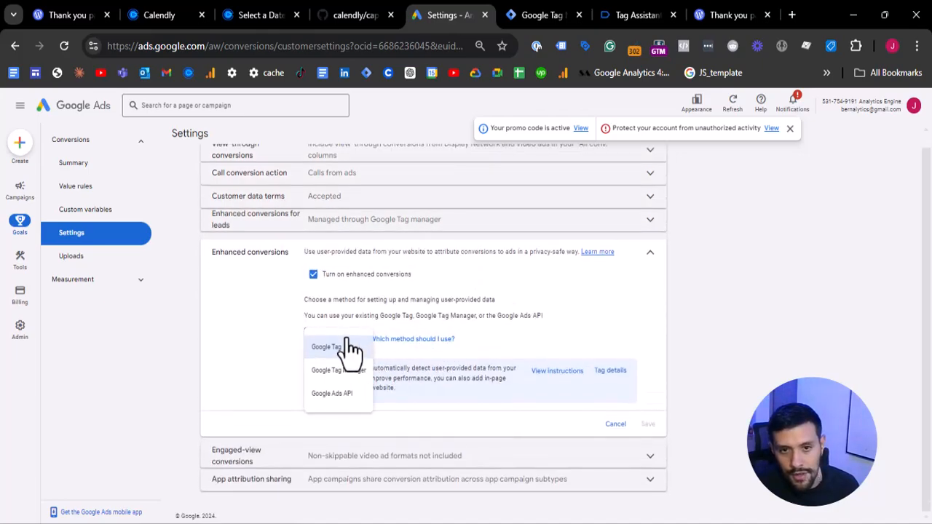
{"action": "left_click", "coordinate": [335, 372]}
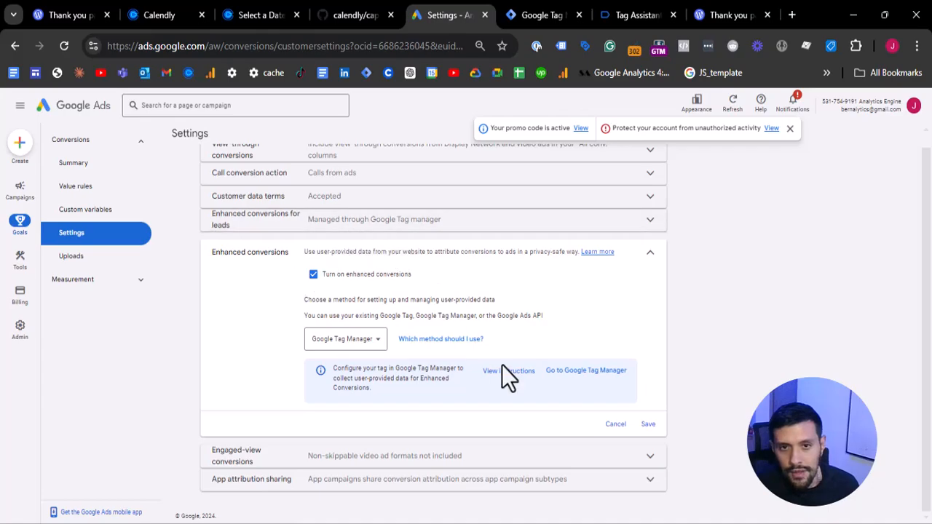
{"action": "left_click", "coordinate": [649, 425]}
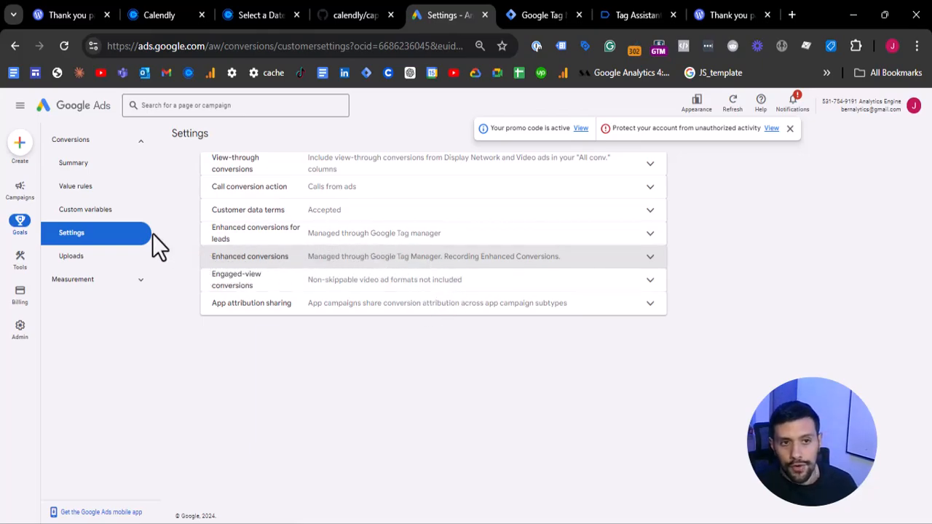
{"action": "left_click", "coordinate": [76, 166]}
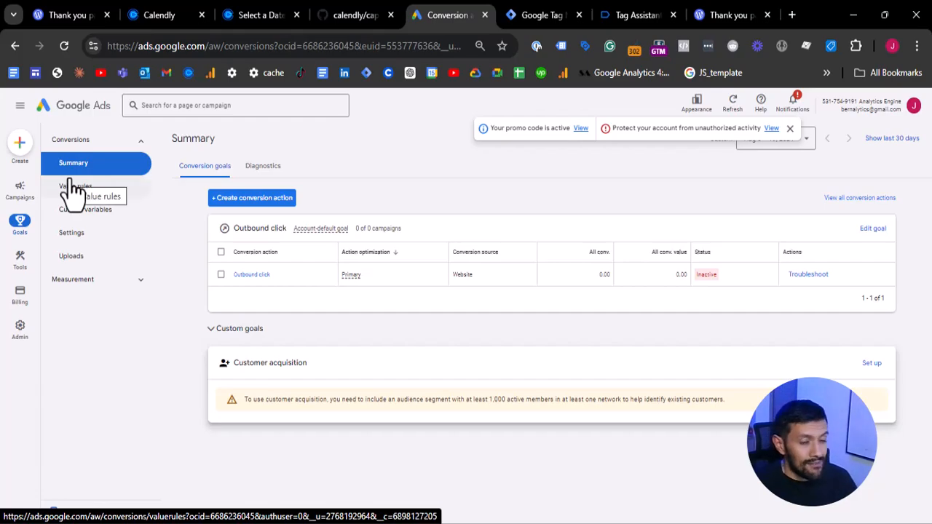
{"action": "left_click", "coordinate": [250, 206]}
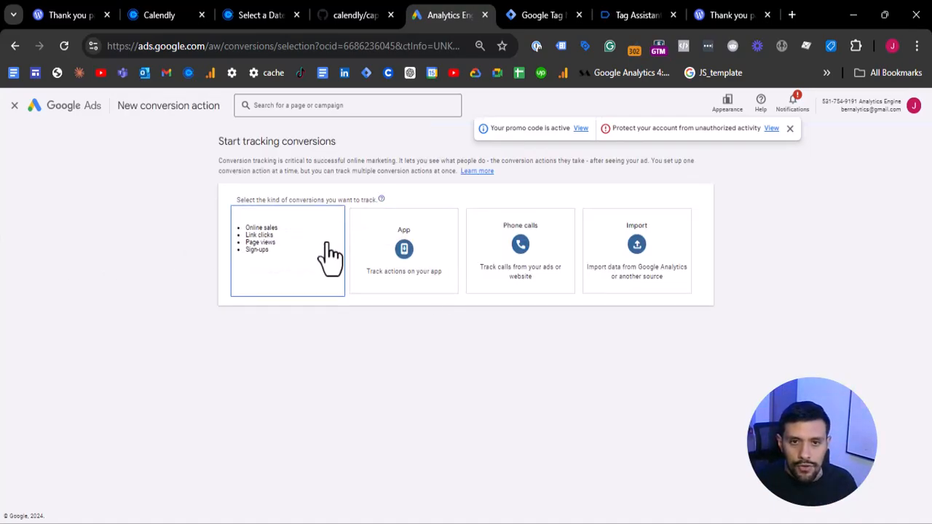
{"action": "left_click", "coordinate": [288, 246]}
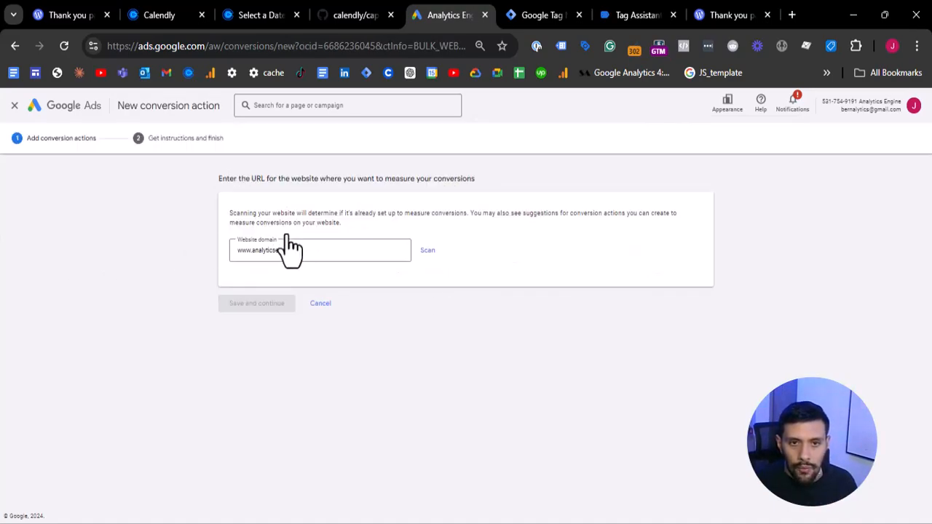
{"action": "left_click", "coordinate": [421, 253]}
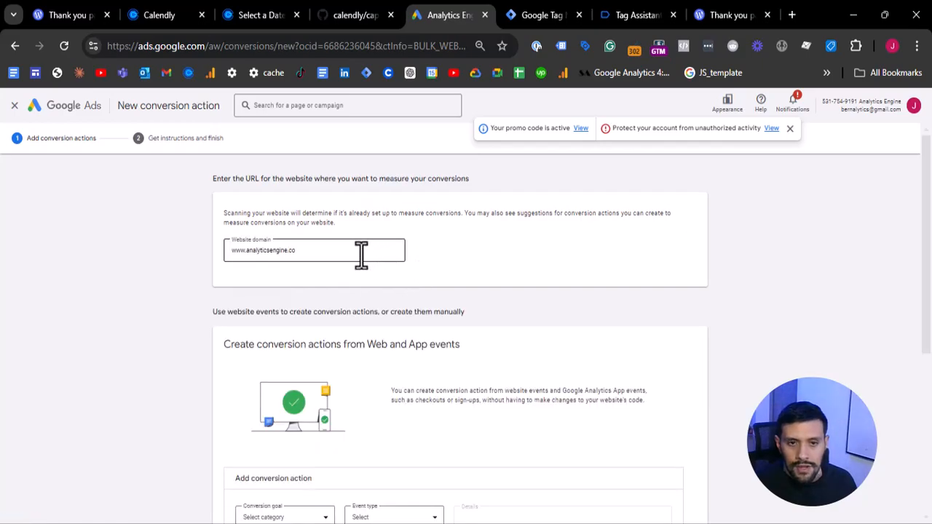
- Dismiss the event-based conversion action form and add a conversion action manually using code
{"action": "scroll", "coordinate": [353, 298], "scroll_direction": "down", "scroll_amount": 2}
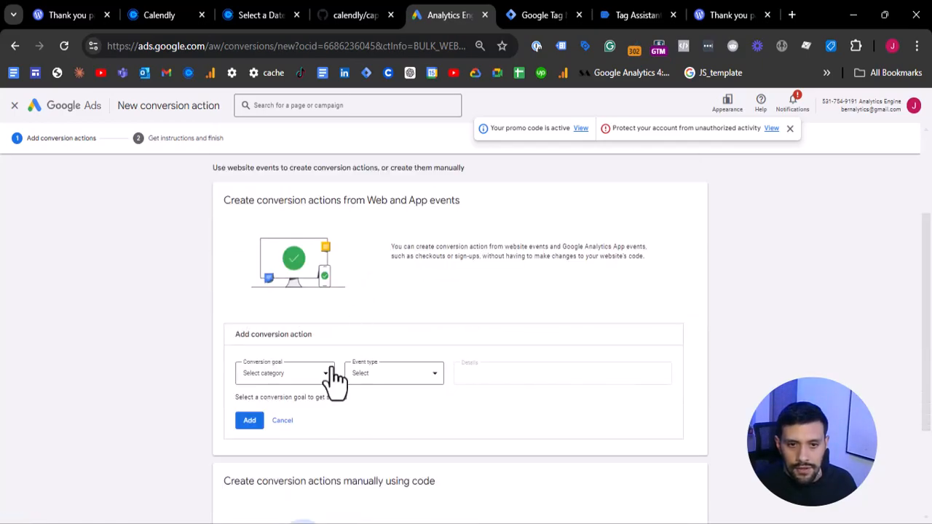
{"action": "left_click", "coordinate": [282, 420]}
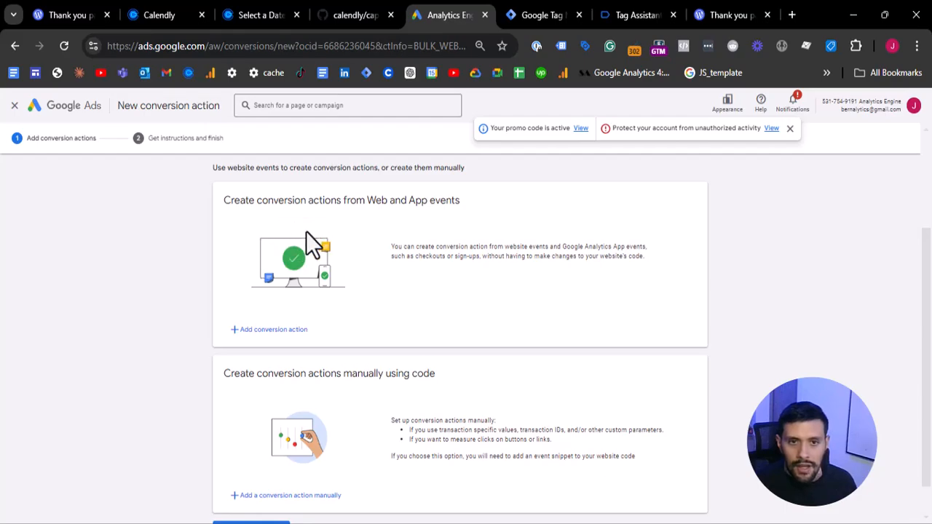
{"action": "left_click_drag", "start_coordinate": [225, 200], "coordinate": [416, 199]}
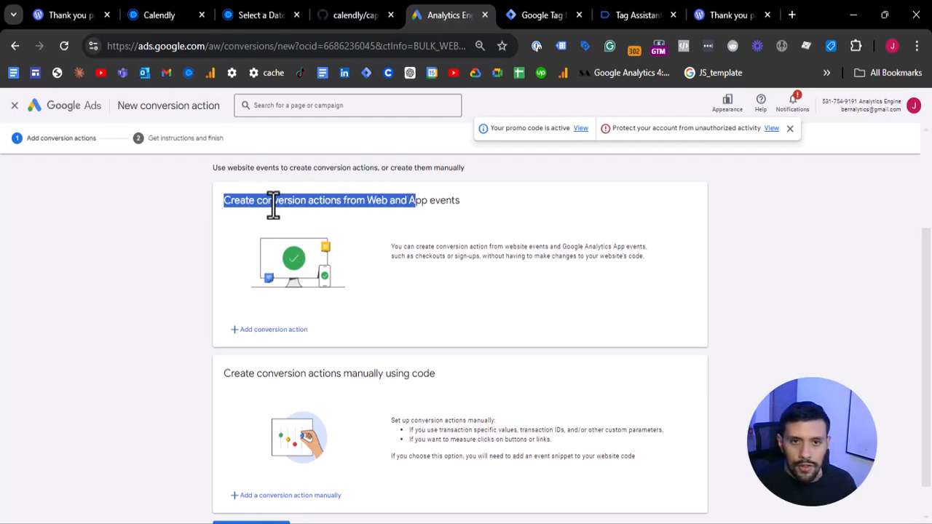
{"action": "scroll", "coordinate": [357, 225], "scroll_direction": "down", "scroll_amount": 1}
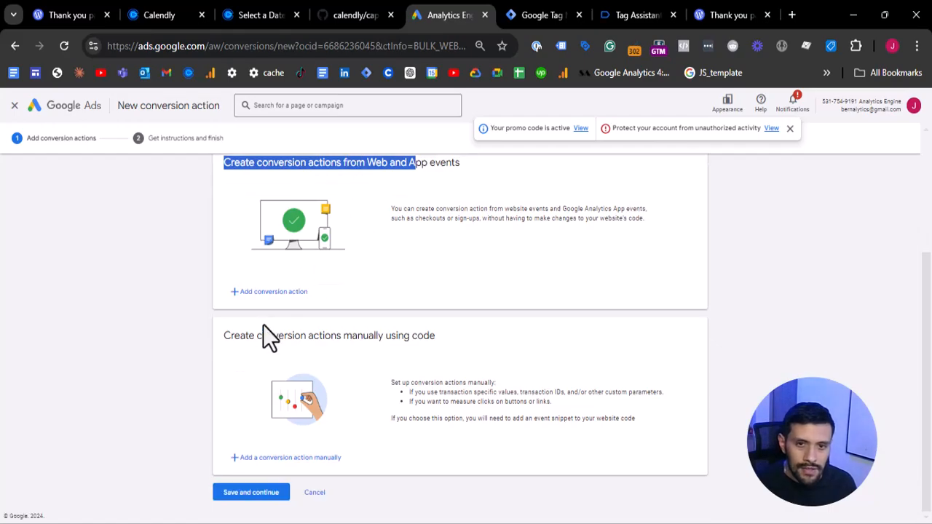
{"action": "left_click_drag", "start_coordinate": [230, 335], "coordinate": [401, 334]}
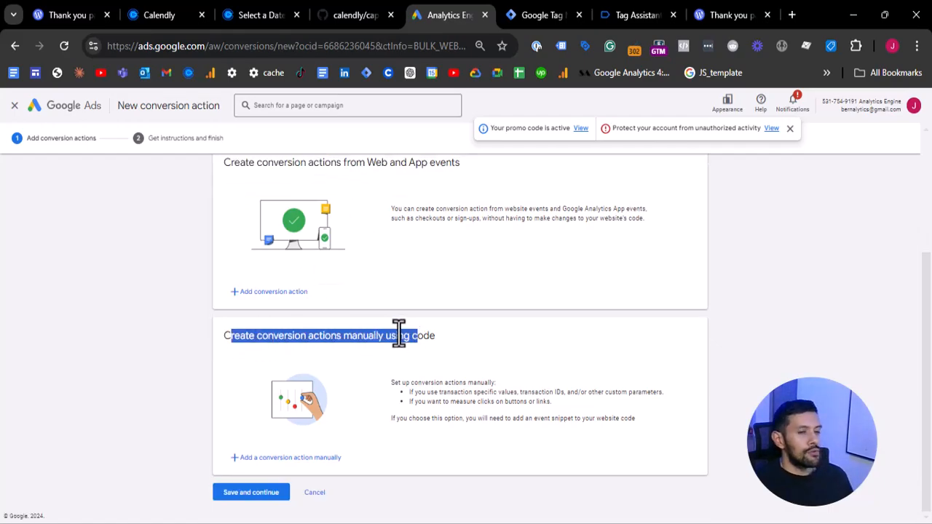
{"action": "left_click", "coordinate": [269, 459]}
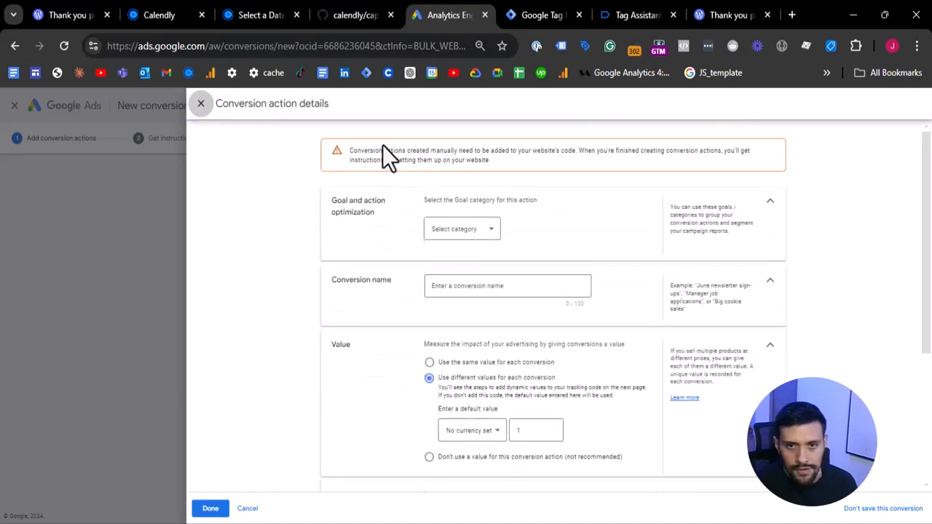
- Set the conversion action's goal category to Book appointment and name the conversion Book Appointment
{"action": "left_click", "coordinate": [464, 231]}
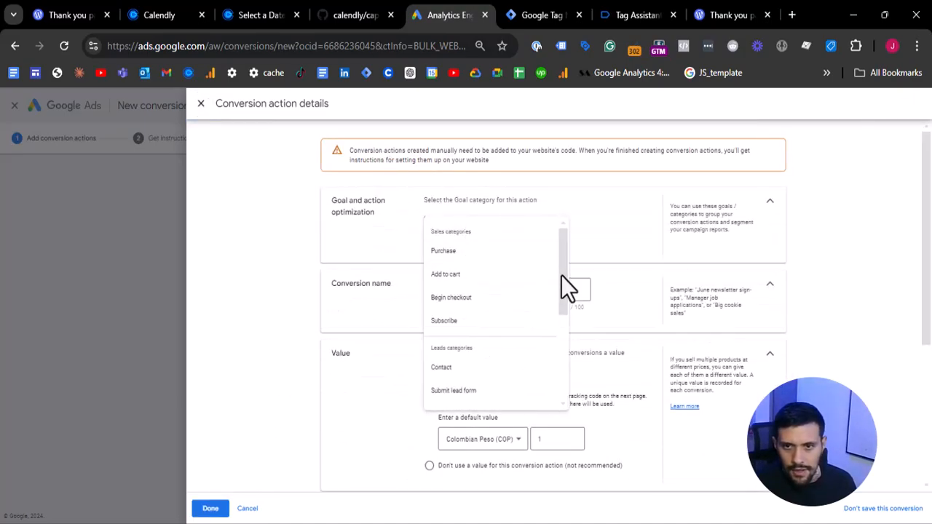
{"action": "left_click_drag", "start_coordinate": [561, 275], "coordinate": [562, 309]}
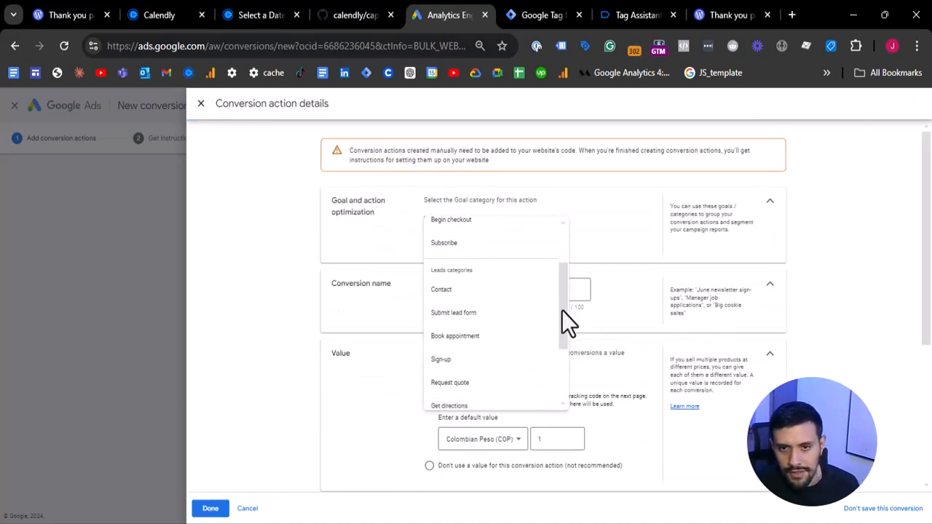
{"action": "left_click", "coordinate": [458, 337]}
{"action": "left_click", "coordinate": [467, 324]}
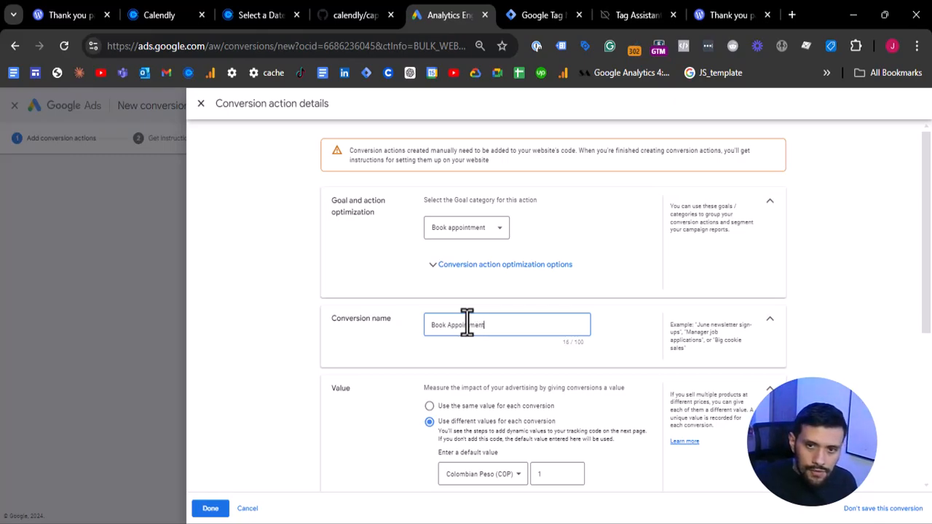
{"action": "scroll", "coordinate": [383, 225], "scroll_direction": "down", "scroll_amount": 2}
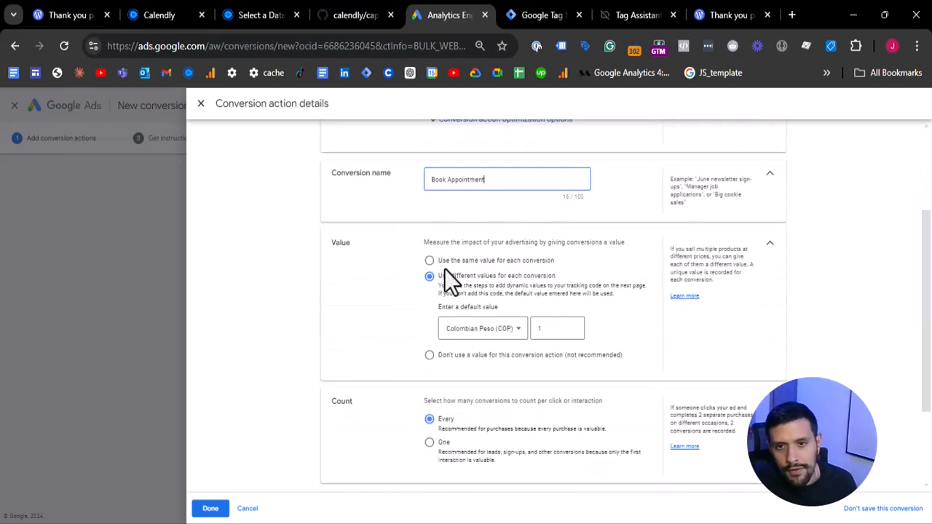
- Set the Book Appointment conversion action to use no value and to count one conversion per interaction
{"action": "left_click", "coordinate": [430, 356]}
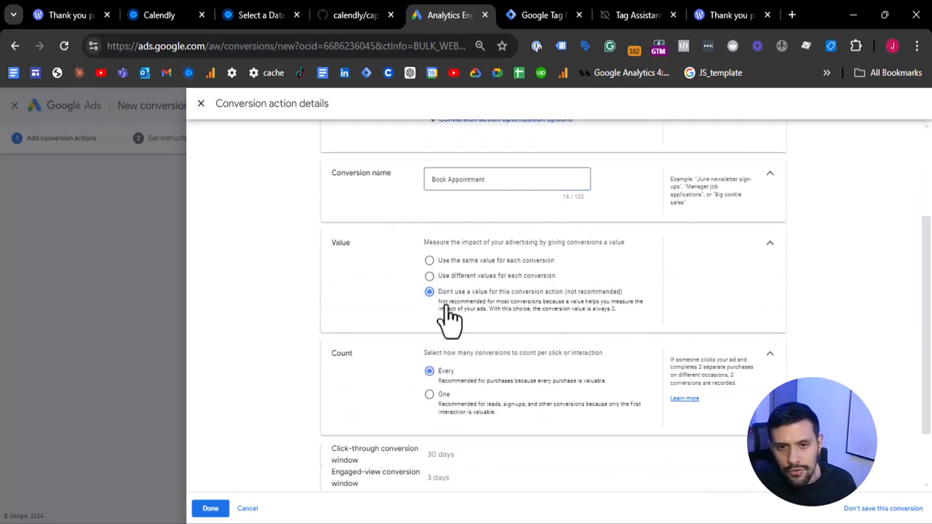
{"action": "scroll", "coordinate": [445, 316], "scroll_direction": "down", "scroll_amount": 1}
{"action": "left_click", "coordinate": [430, 324]}
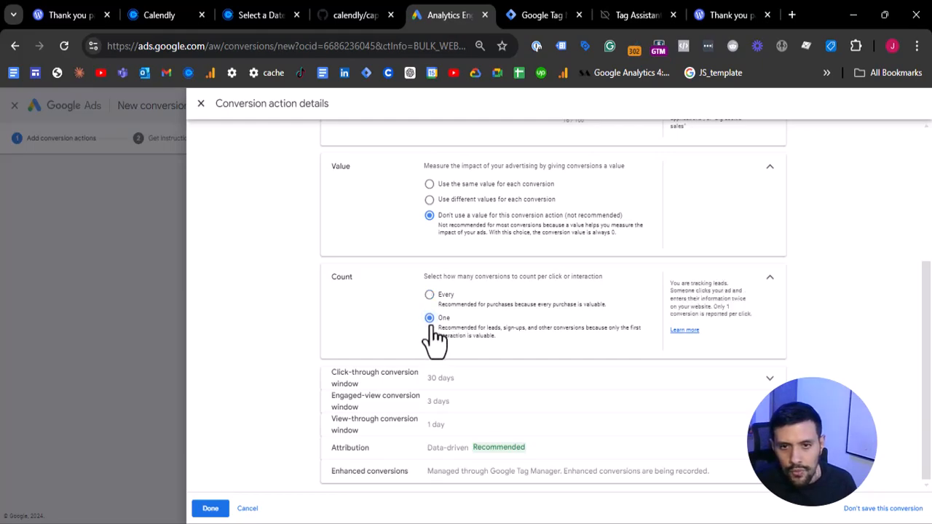
- Expand the click-through window and enhanced conversions settings, and save the Book Appointment conversion action to reach its setup instructions
{"action": "left_click", "coordinate": [714, 379]}
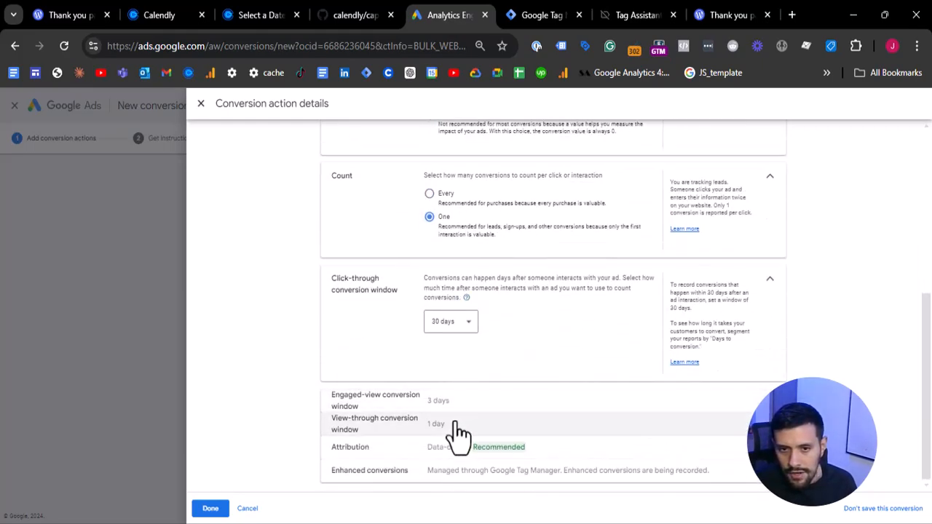
{"action": "left_click", "coordinate": [476, 473]}
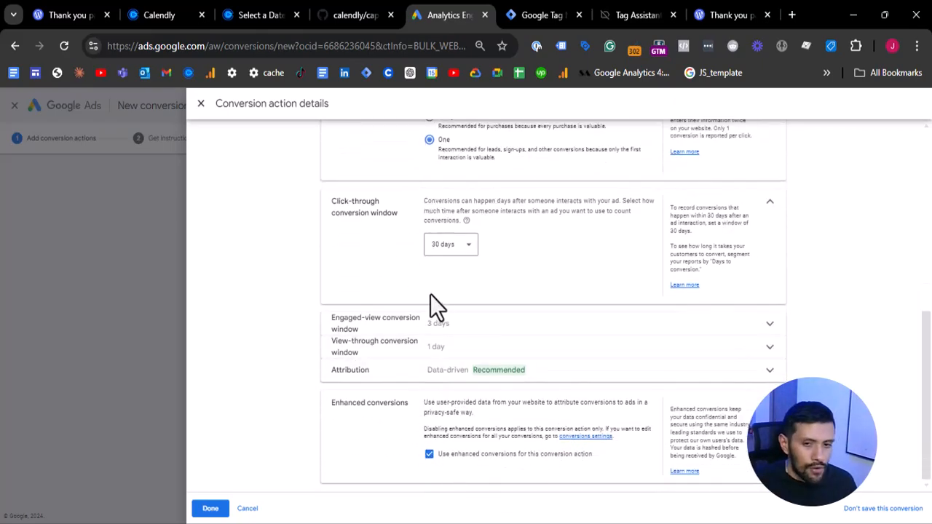
{"action": "left_click", "coordinate": [210, 509]}
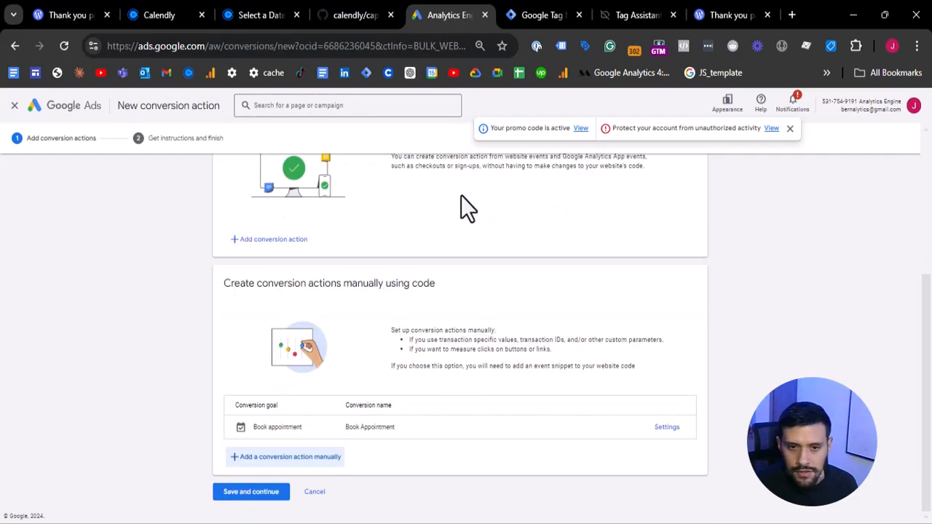
{"action": "left_click", "coordinate": [259, 496]}
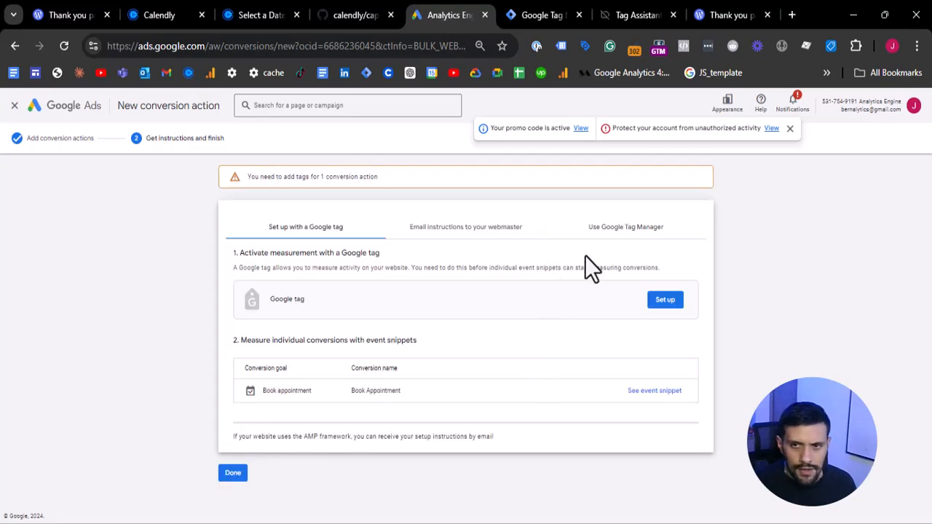
- Show the Google Tag Manager setup instructions and copy the conversion ID and the Book Appointment conversion label
{"action": "left_click", "coordinate": [617, 234]}
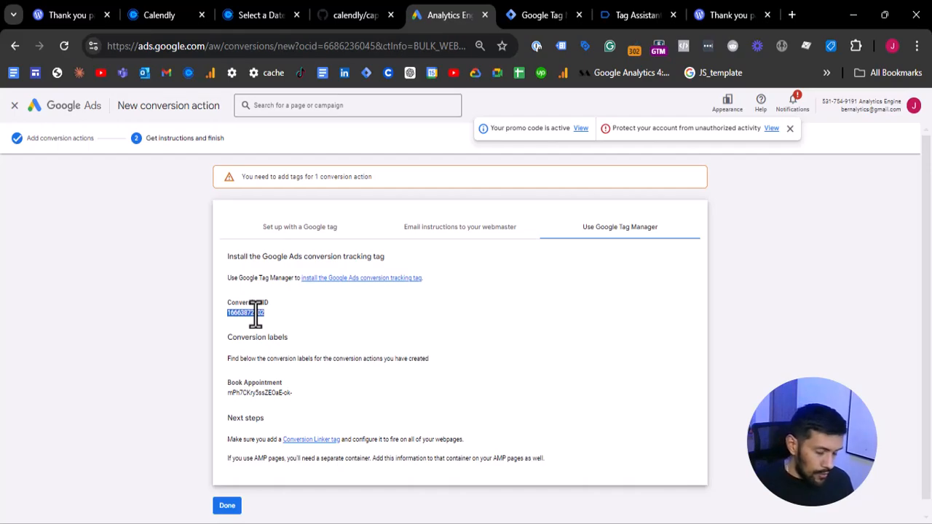
{"action": "left_click", "coordinate": [249, 401]}
{"action": "double_click", "coordinate": [250, 394]}
{"action": "triple_click", "coordinate": [250, 394]}
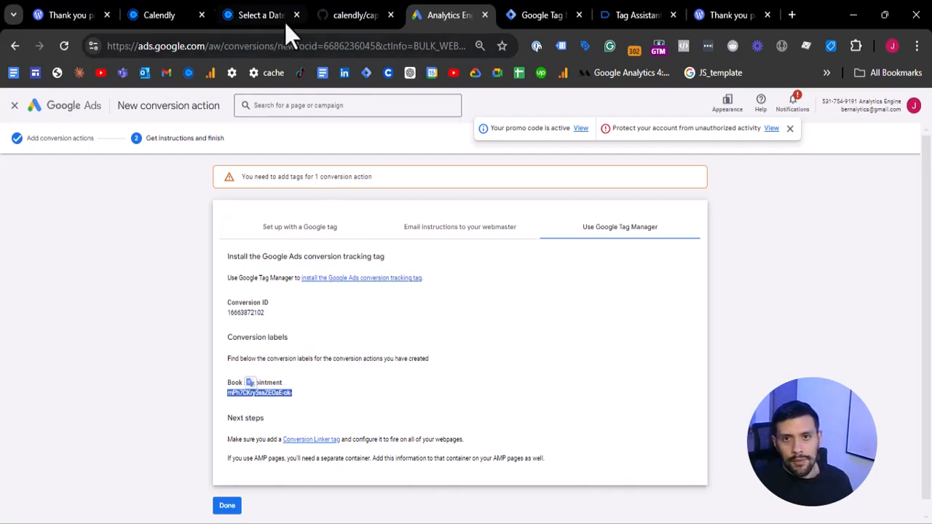
- Switch to Google Tag Manager and create a new tag named GAds - Book Appointment
{"action": "left_click", "coordinate": [520, 7]}
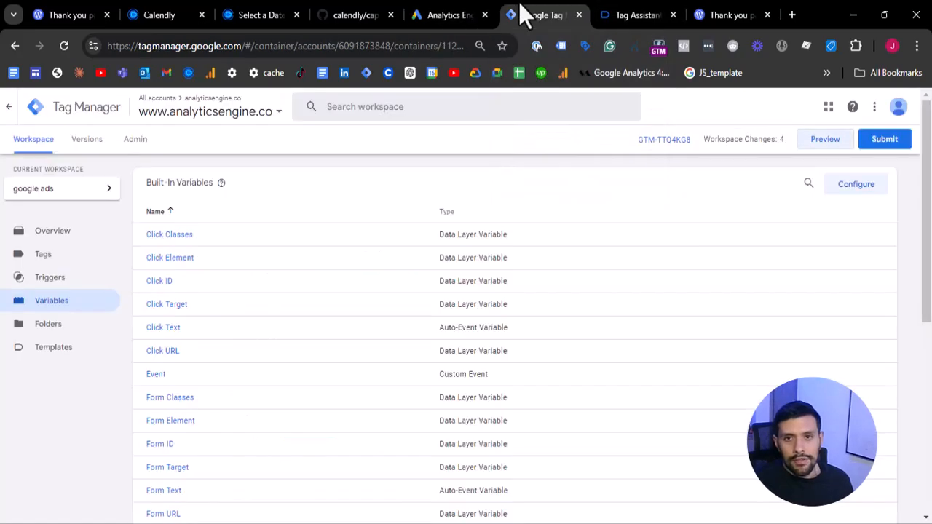
{"action": "left_click", "coordinate": [63, 259]}
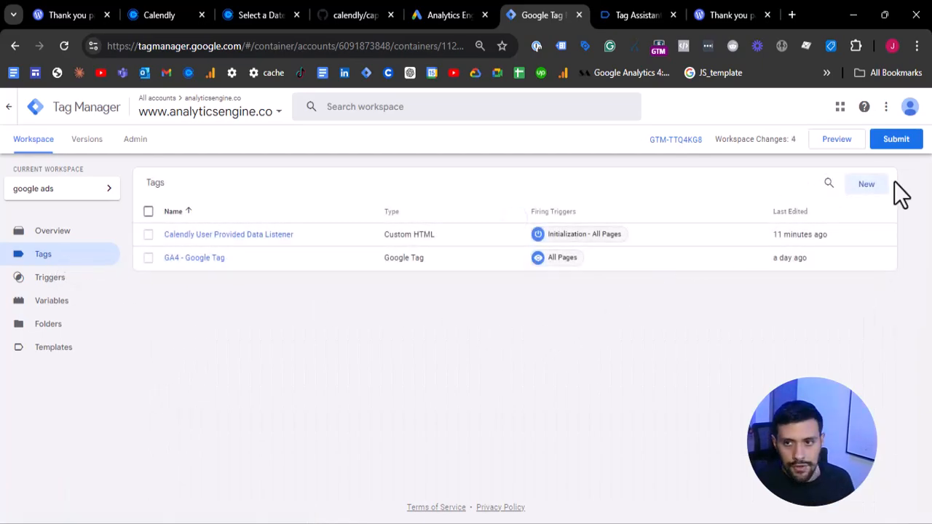
{"action": "left_click", "coordinate": [866, 185]}
{"action": "left_click", "coordinate": [248, 108]}
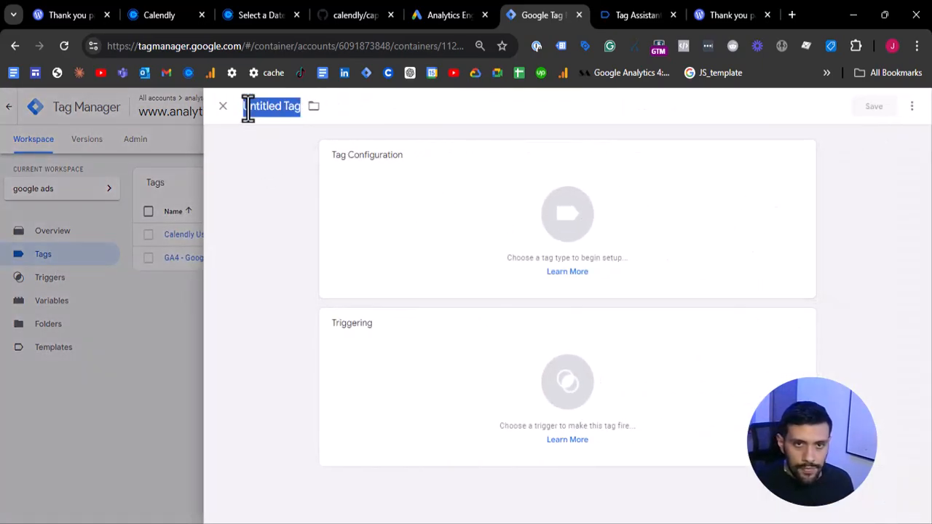
{"action": "type", "text": "GAds -"}
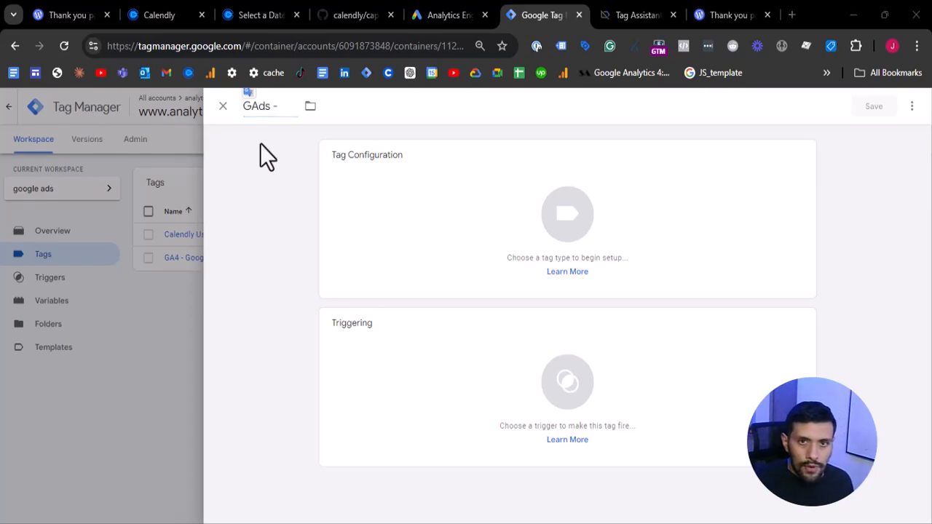
{"action": "left_click", "coordinate": [280, 113]}
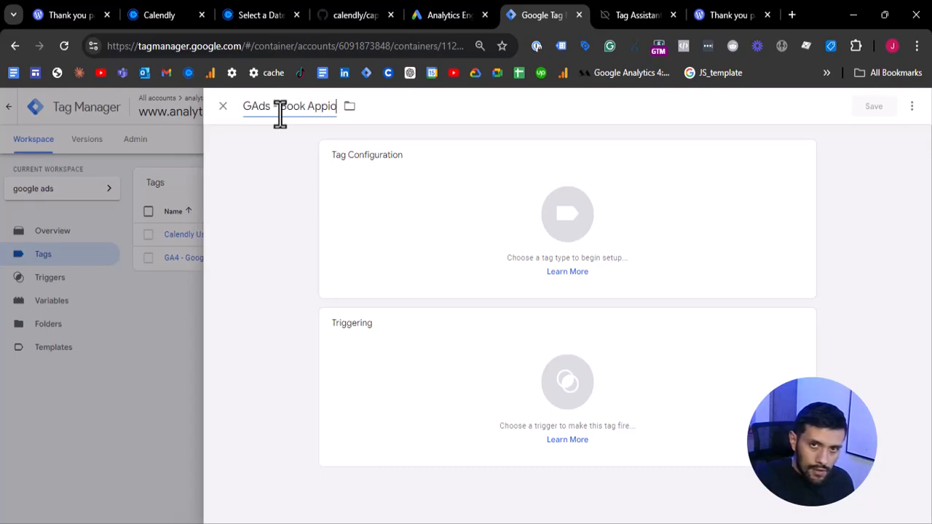
{"action": "type", "text": "Book Appointment"}
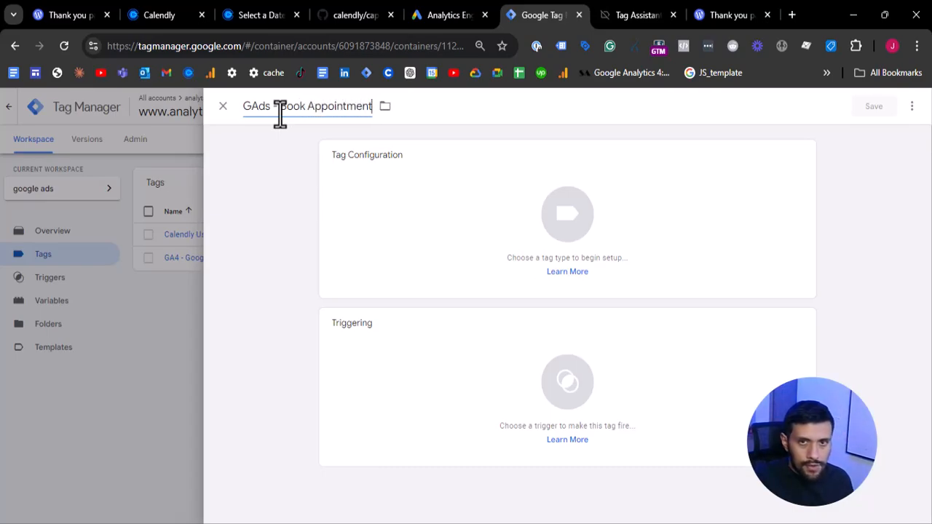
- Set the new tag's type to Google Ads Conversion Tracking
{"action": "left_click", "coordinate": [430, 189]}
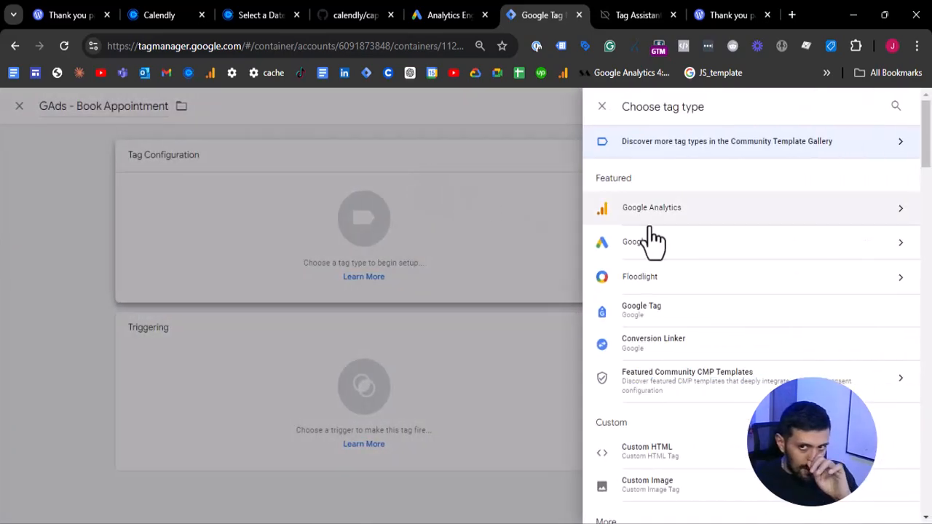
{"action": "left_click", "coordinate": [663, 246]}
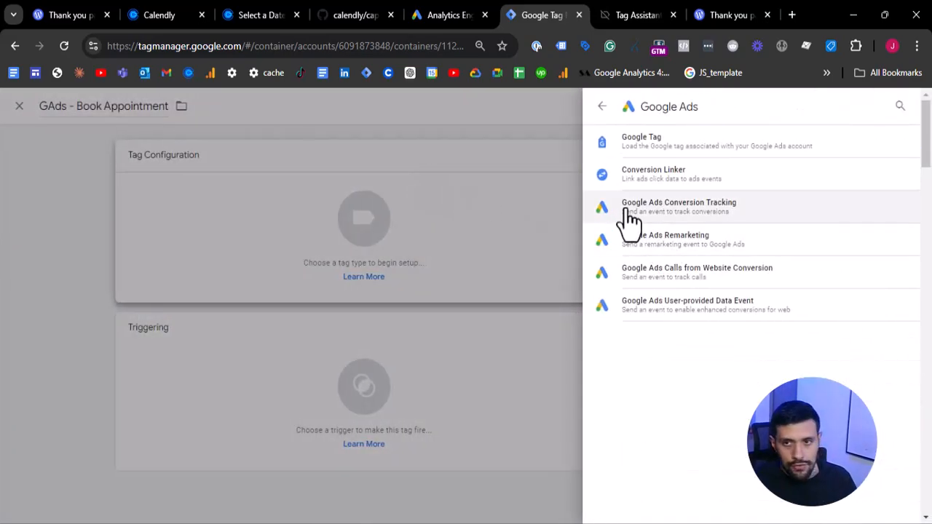
{"action": "left_click", "coordinate": [655, 216]}
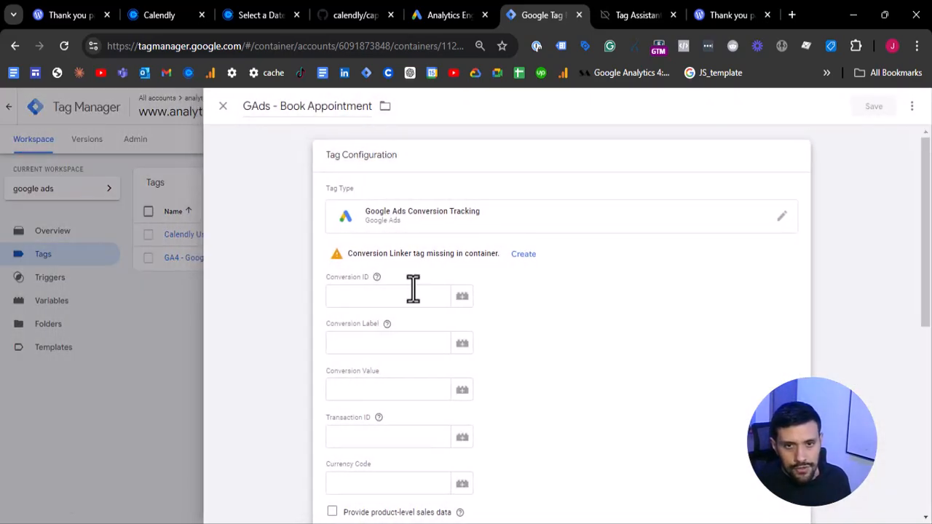
{"action": "left_click", "coordinate": [418, 275]}
{"action": "key", "text": "super+v"}
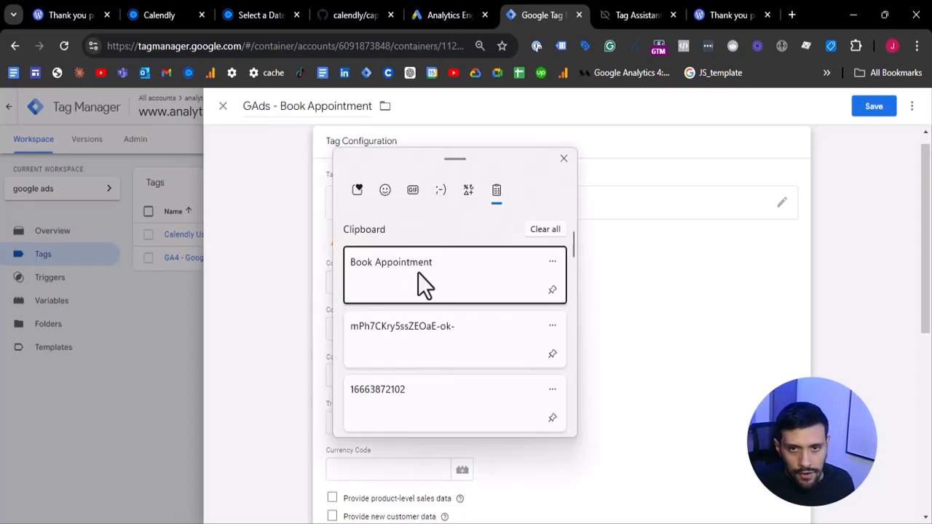
{"action": "left_click", "coordinate": [686, 358]}
- Create a new variable for the tag's Conversion ID and name it GAds - conversion id - Book Appointment
{"action": "left_click", "coordinate": [462, 283]}
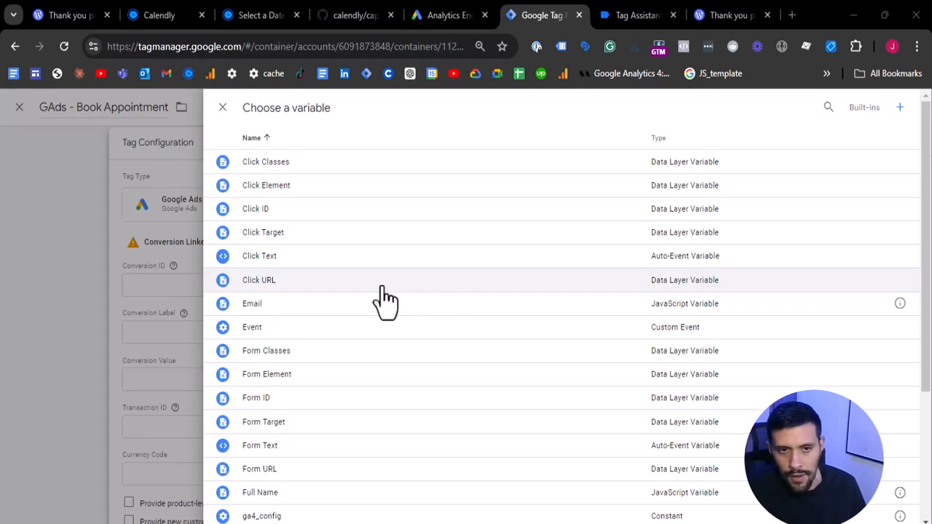
{"action": "left_click", "coordinate": [902, 109]}
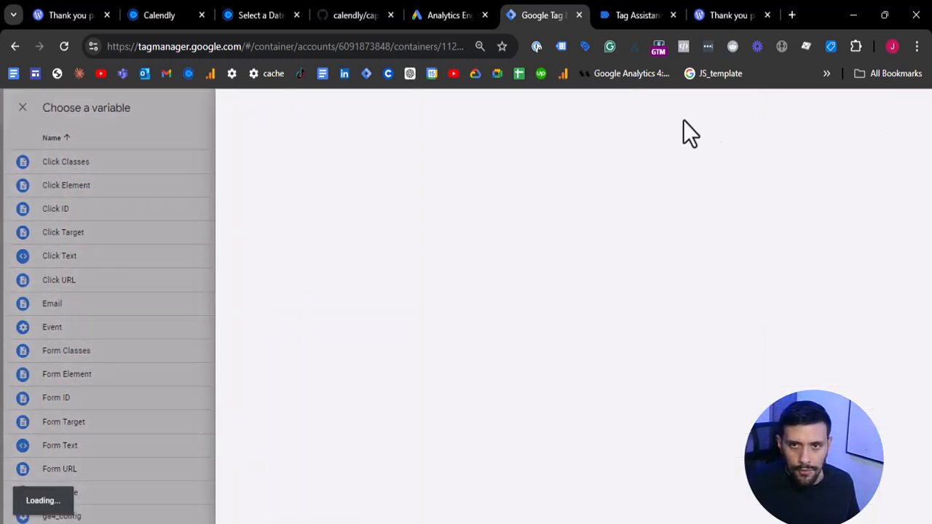
{"action": "left_click", "coordinate": [301, 111]}
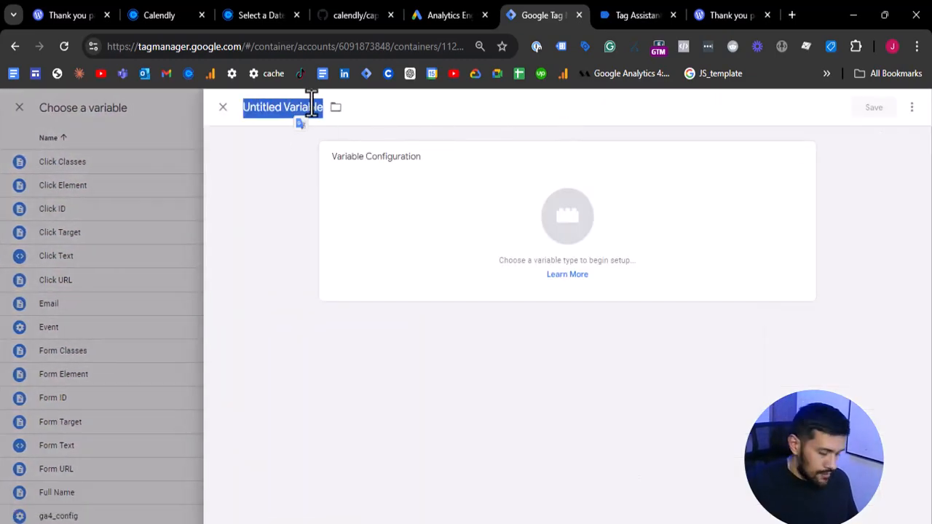
{"action": "type", "text": "GA"}
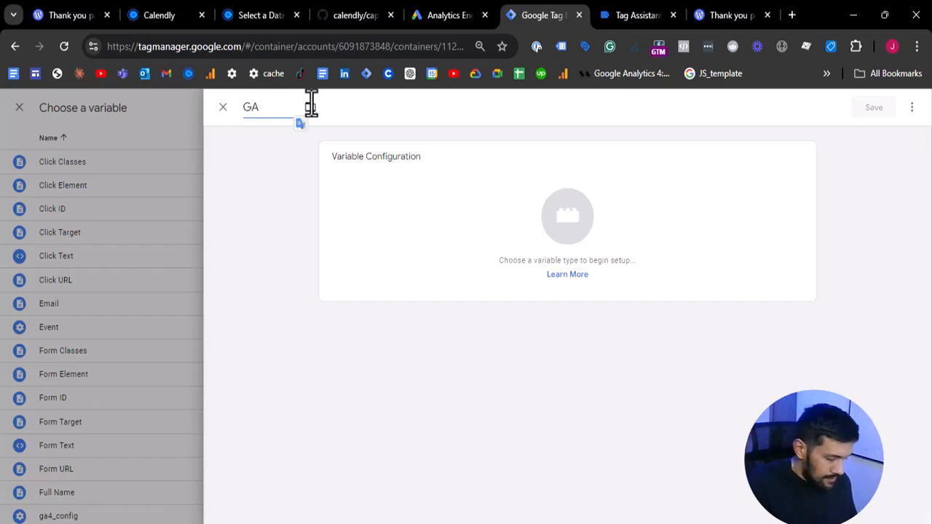
{"action": "type", "text": "ds - conversion id"}
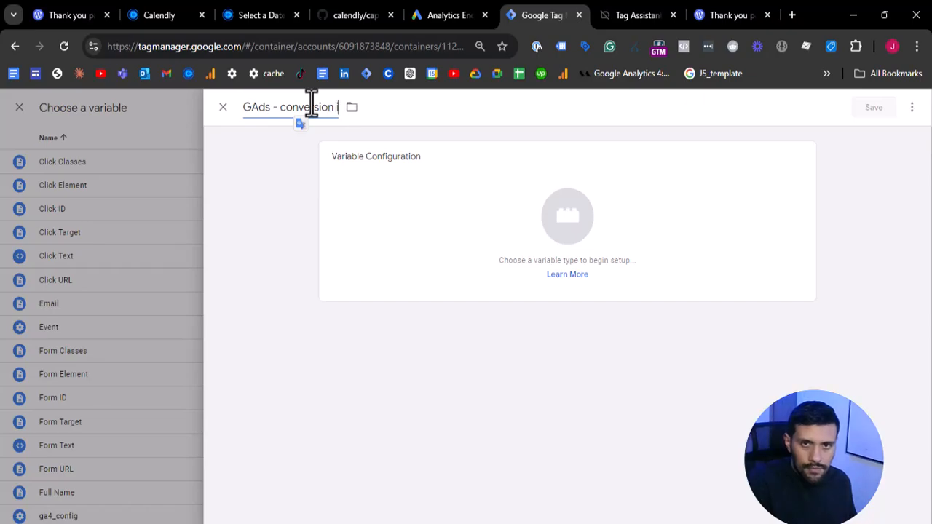
{"action": "type", "text": " -"}
{"action": "type", "text": "Book Appointment"}
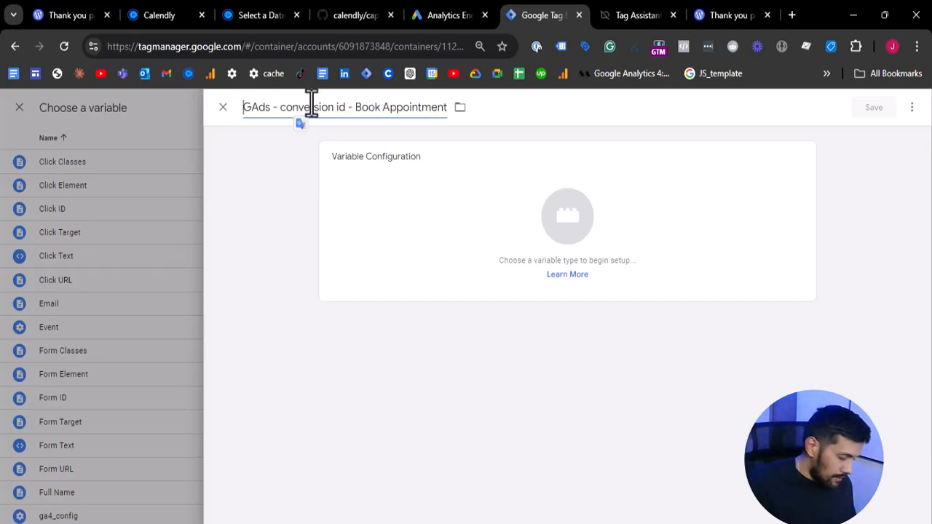
- Replace Book Appointment in the variable's name with the copied conversion ID
{"action": "left_click", "coordinate": [367, 113]}
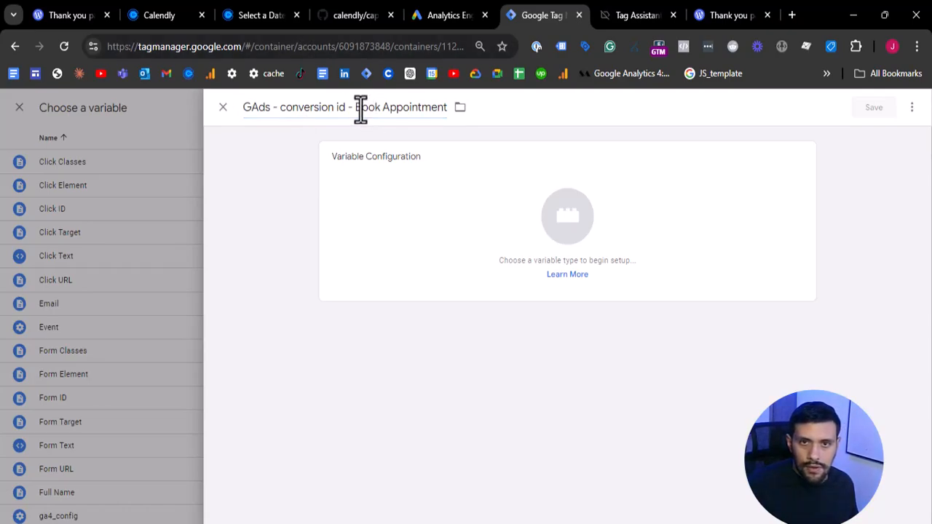
{"action": "left_click_drag", "start_coordinate": [354, 113], "coordinate": [537, 110]}
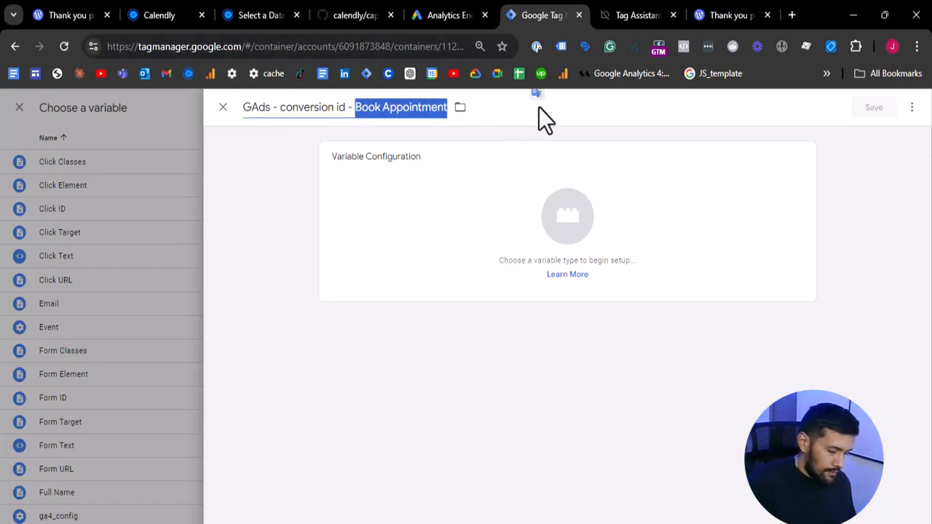
{"action": "key", "text": "ctrl+x"}
{"action": "key", "text": "super+v"}
{"action": "key", "text": "Down"}
{"action": "key", "text": "Down"}
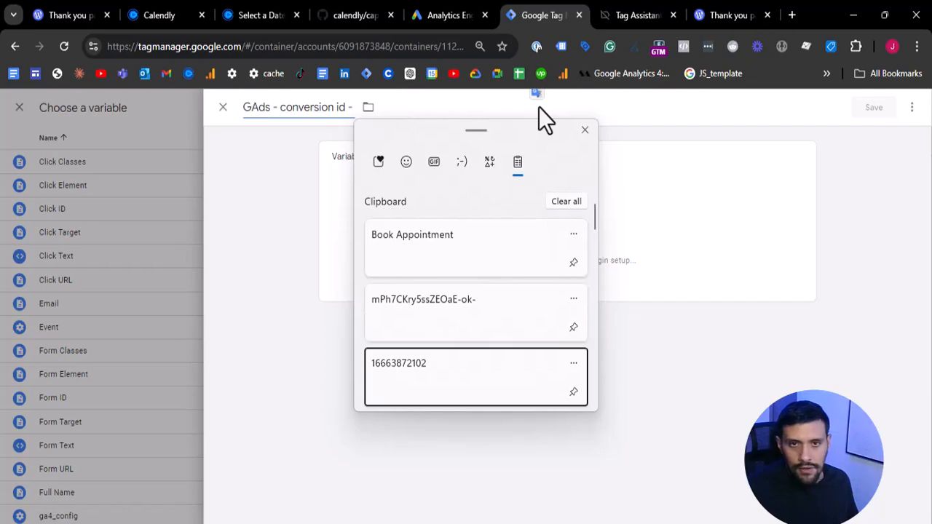
{"action": "key", "text": "Return"}
- Make the variable a Constant with the copied conversion ID as its value, and save it
{"action": "left_click", "coordinate": [561, 205]}
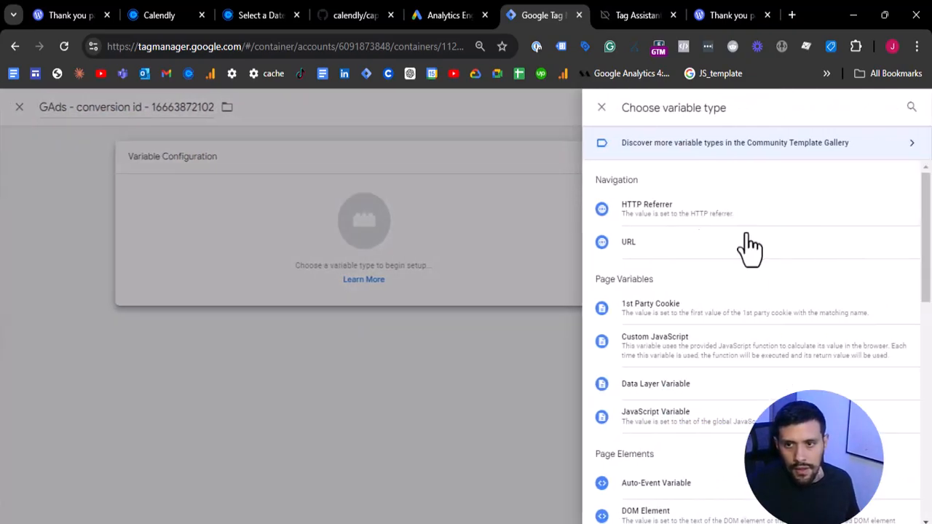
{"action": "scroll", "coordinate": [761, 274], "scroll_direction": "down", "scroll_amount": 5}
{"action": "left_click_drag", "start_coordinate": [685, 303], "coordinate": [696, 407]}
{"action": "left_click", "coordinate": [697, 410]}
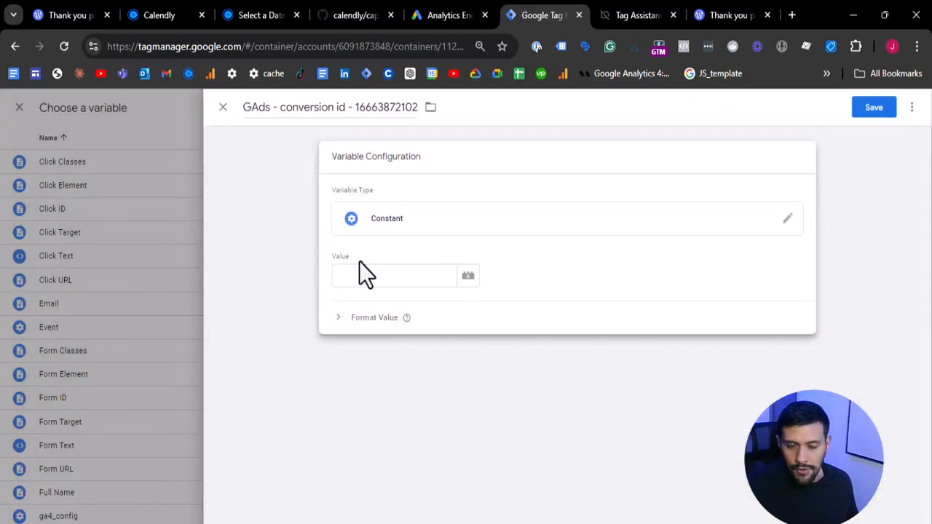
{"action": "key", "text": "super+v"}
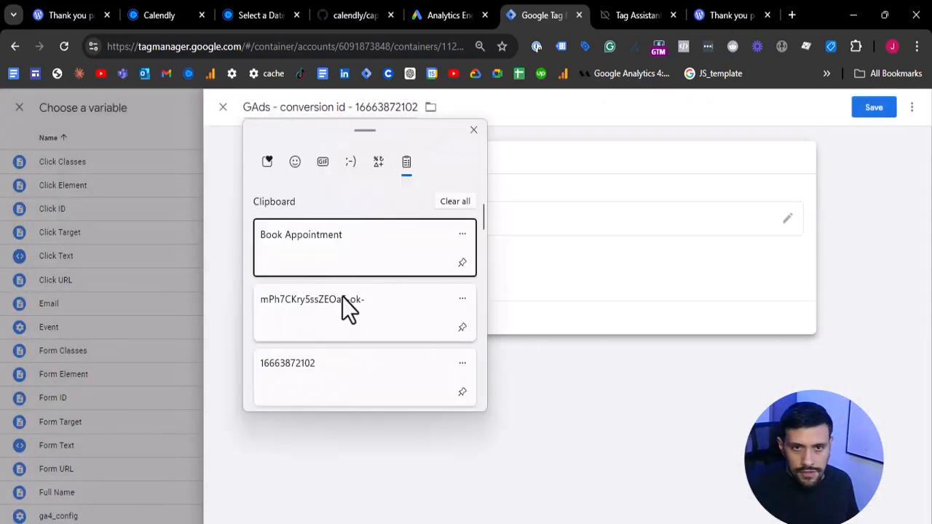
{"action": "left_click", "coordinate": [325, 367]}
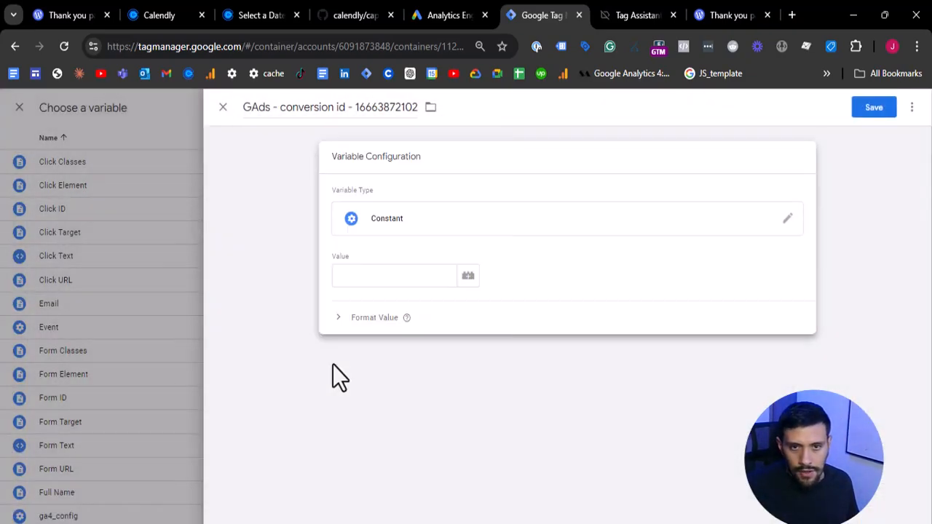
{"action": "left_click", "coordinate": [414, 270]}
{"action": "key", "text": "ctrl+v"}
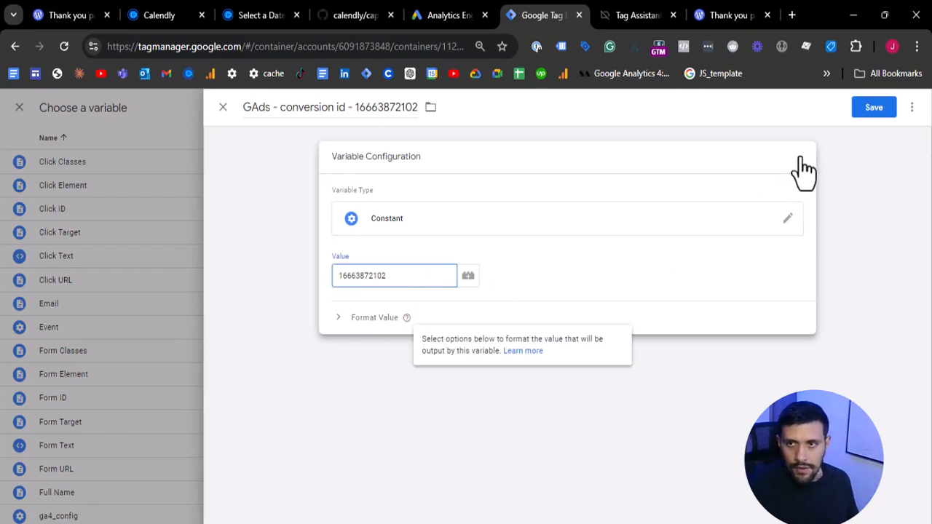
{"action": "left_click", "coordinate": [872, 111]}
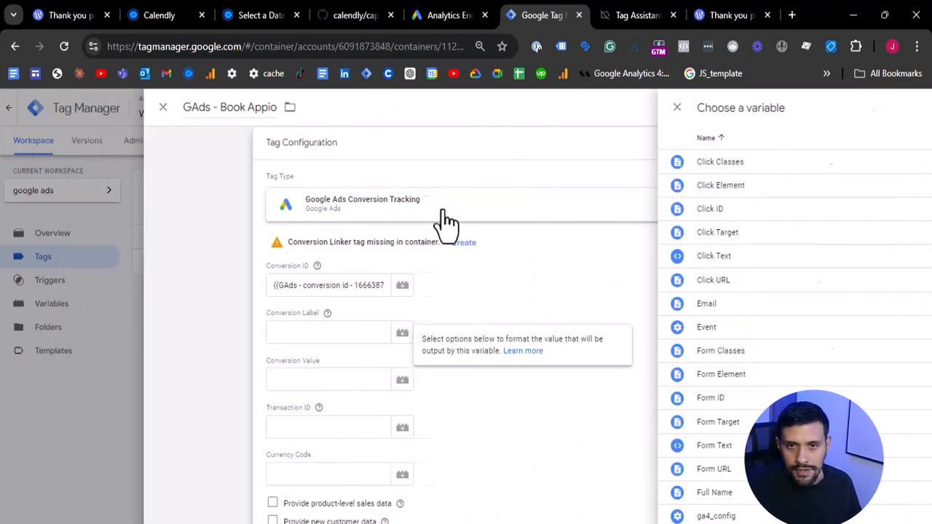
- Fill in the tag's Conversion Label with mPh7CKry5ssZEOaE-ok- and check it against the Book Appointment label in Google Ads
{"action": "left_click_drag", "start_coordinate": [337, 289], "coordinate": [415, 289]}
{"action": "left_click", "coordinate": [364, 334]}
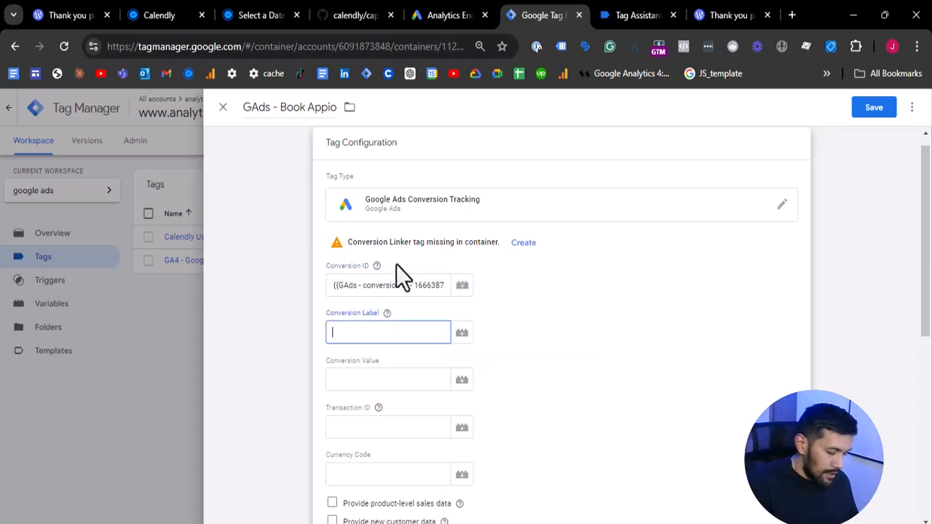
{"action": "key", "text": "super+v"}
{"action": "key", "text": "Down"}
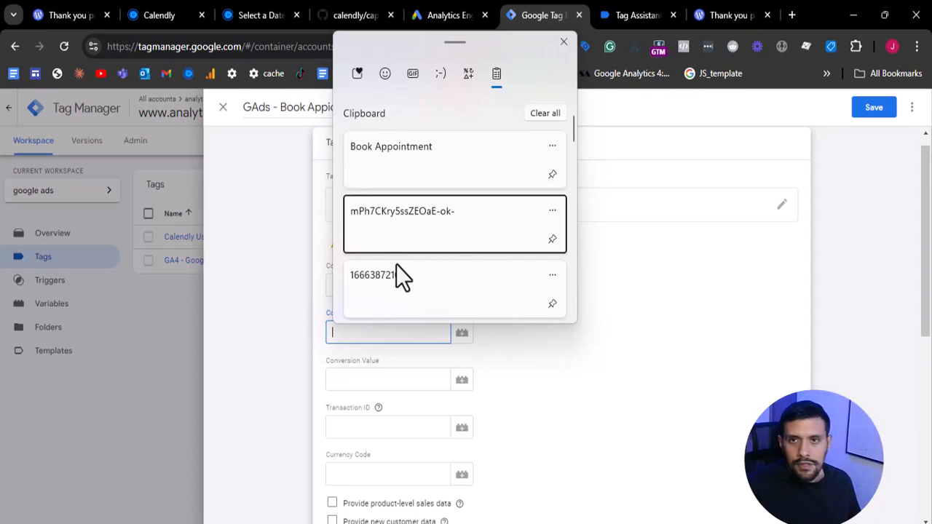
{"action": "key", "text": "Return"}
{"action": "left_click", "coordinate": [454, 3]}
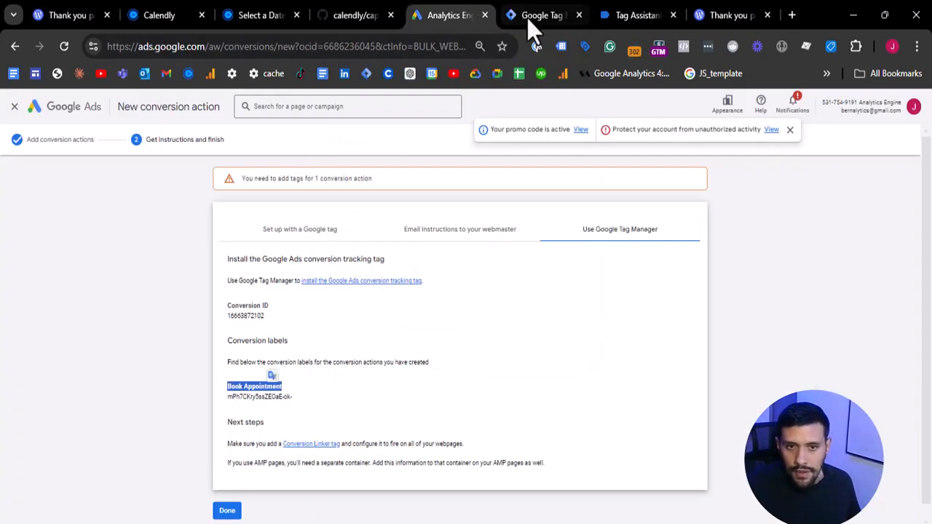
{"action": "left_click", "coordinate": [533, 16]}
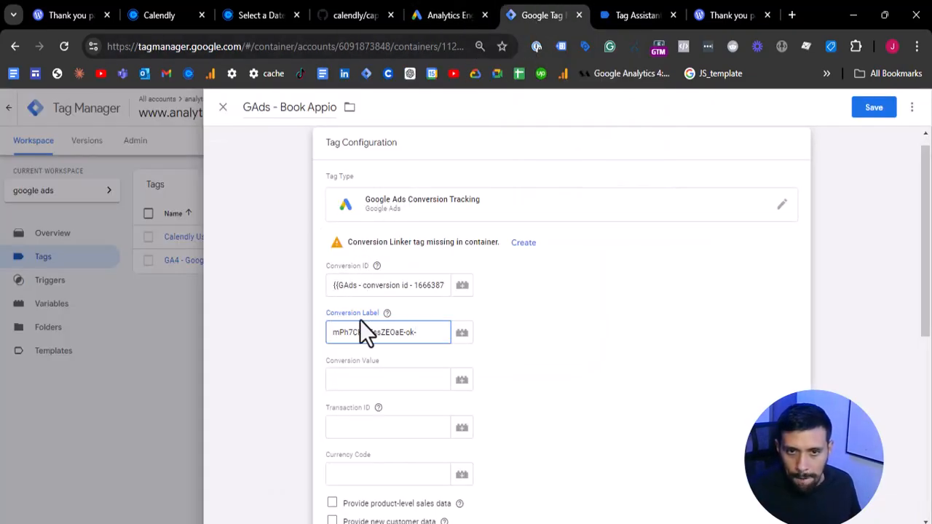
- Turn on including user-provided data from the website for the conversion tag
{"action": "scroll", "coordinate": [354, 356], "scroll_direction": "down", "scroll_amount": 2}
{"action": "left_click", "coordinate": [354, 233]}
{"action": "left_click", "coordinate": [354, 282]}
{"action": "scroll", "coordinate": [355, 286], "scroll_direction": "down", "scroll_amount": 2}
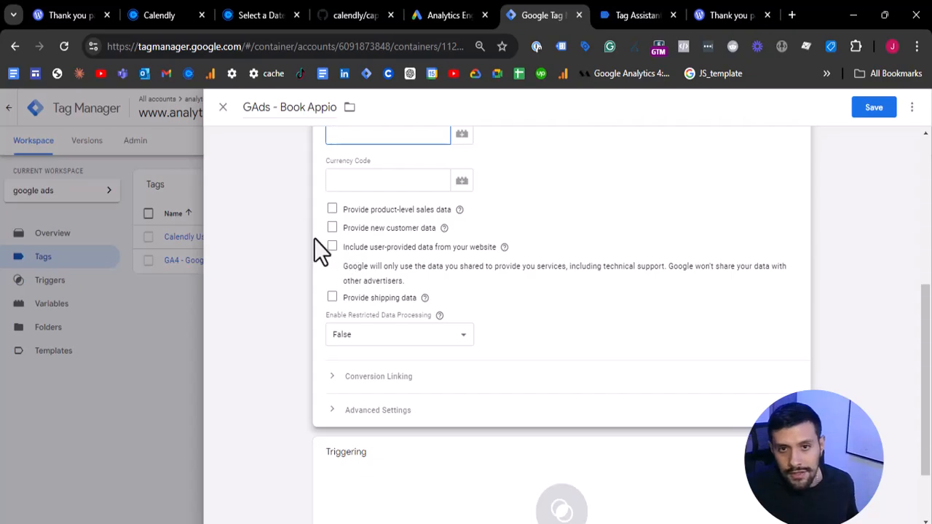
{"action": "left_click", "coordinate": [332, 249]}
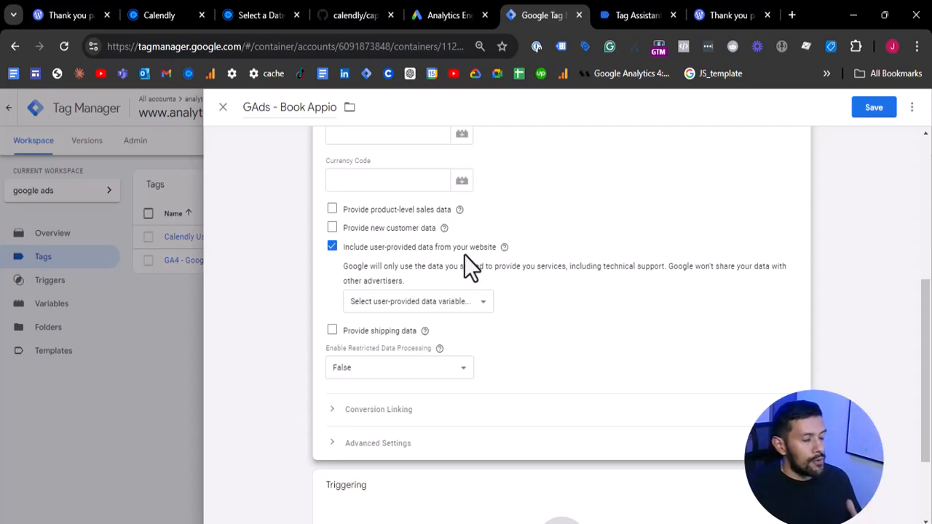
- Create a new user-provided data variable for the tag and name it UPD
{"action": "left_click", "coordinate": [405, 310]}
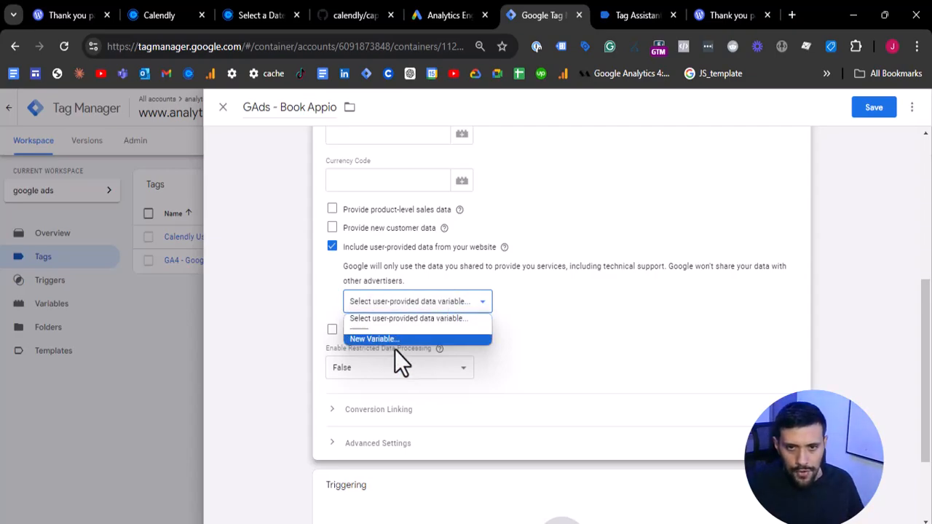
{"action": "left_click", "coordinate": [376, 339]}
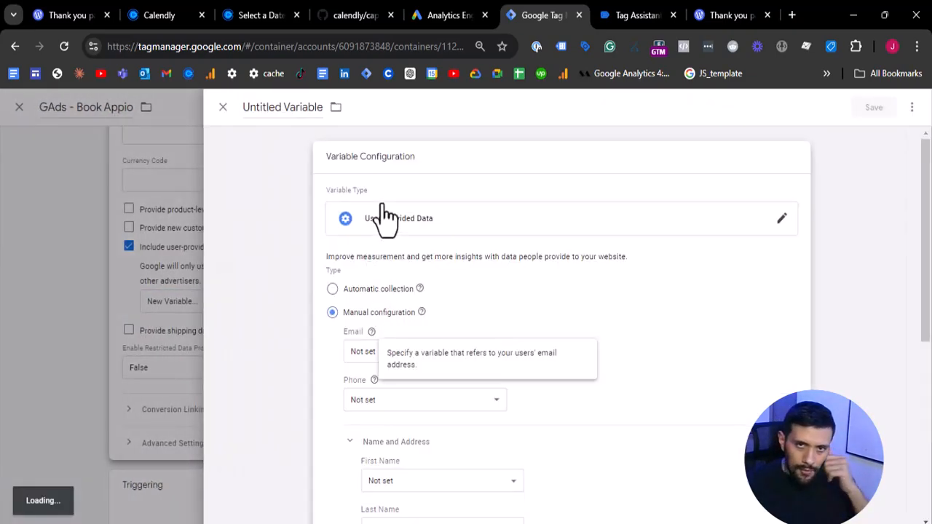
{"action": "double_click", "coordinate": [292, 109]}
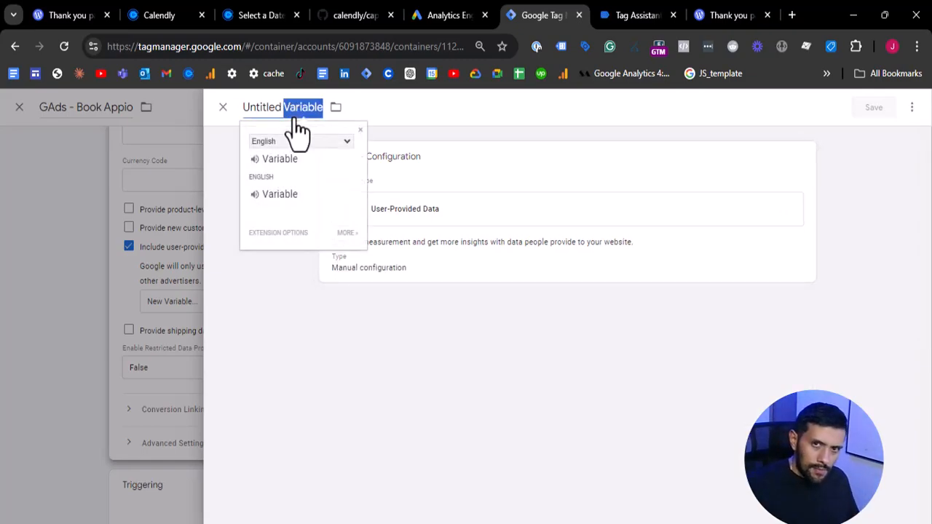
{"action": "double_click", "coordinate": [294, 116]}
{"action": "key", "text": "ctrl+a"}
{"action": "key", "text": "BackSpace"}
{"action": "type", "text": "UPD"}
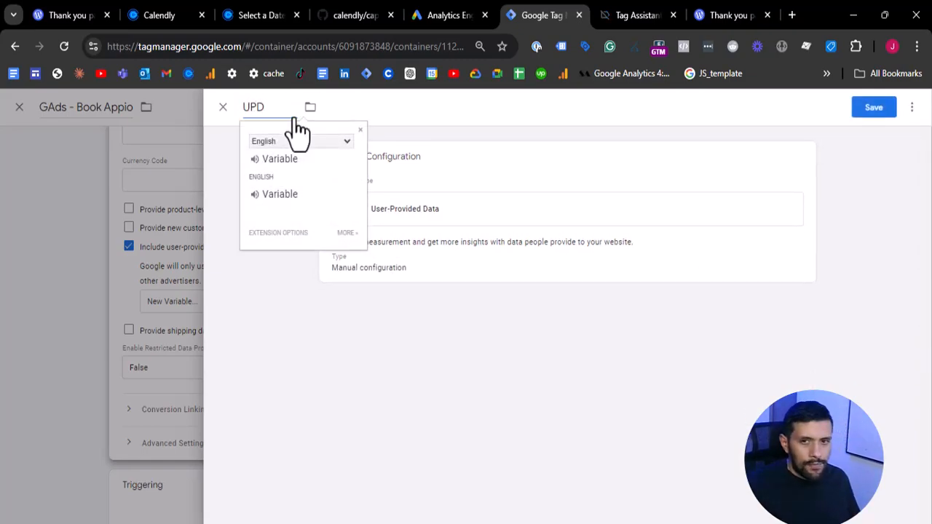
- In the UPD variable's manual configuration, map Email to the {{Email}} variable
{"action": "left_click", "coordinate": [457, 255]}
{"action": "scroll", "coordinate": [350, 300], "scroll_direction": "down", "scroll_amount": 1}
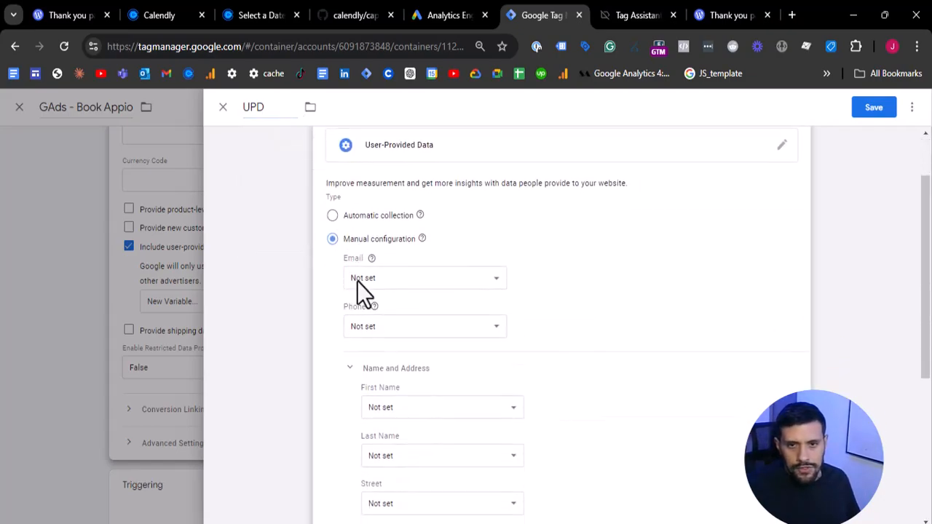
{"action": "mouse_move", "coordinate": [422, 238]}
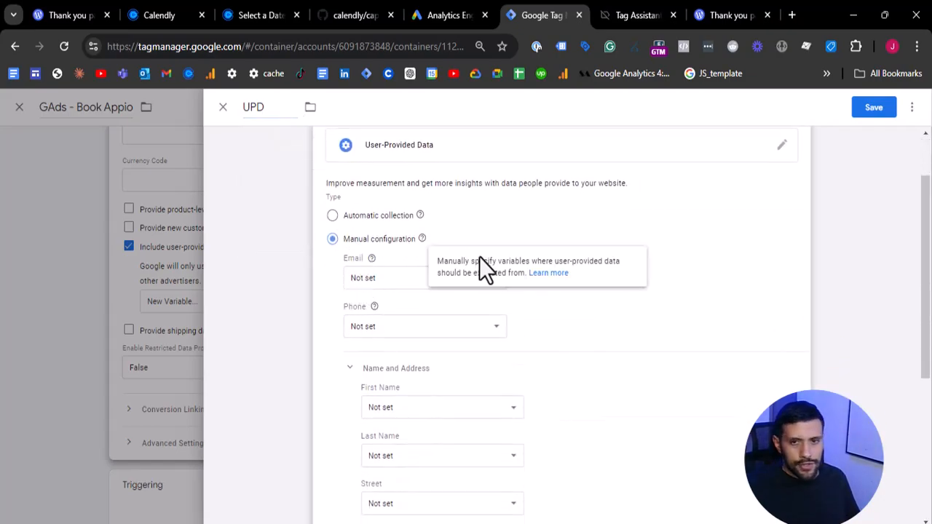
{"action": "left_click", "coordinate": [412, 280]}
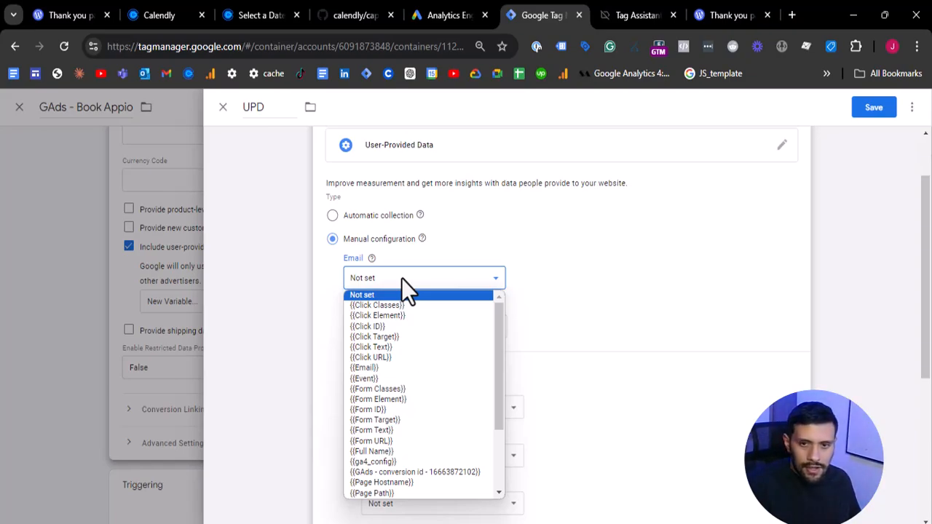
{"action": "left_click_drag", "start_coordinate": [503, 344], "coordinate": [503, 411]}
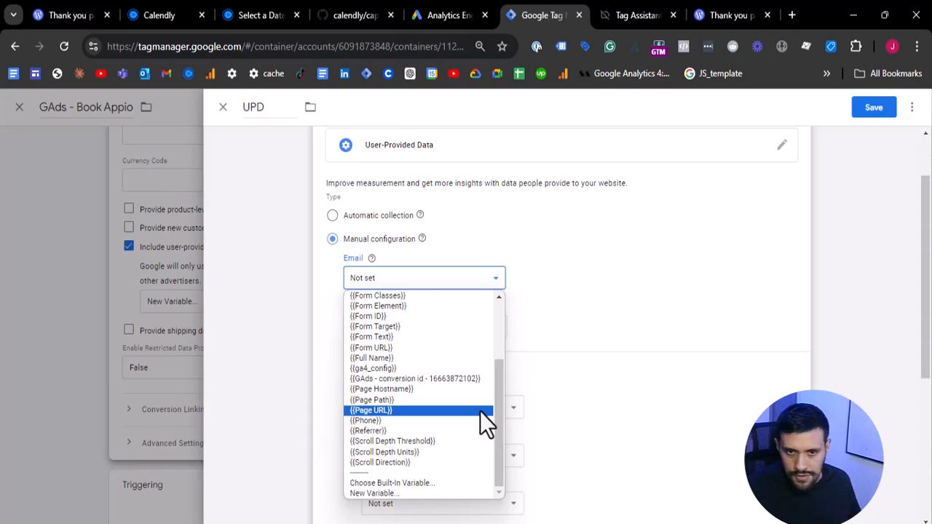
{"action": "scroll", "coordinate": [480, 411], "scroll_direction": "up", "scroll_amount": 5}
{"action": "left_click", "coordinate": [417, 370]}
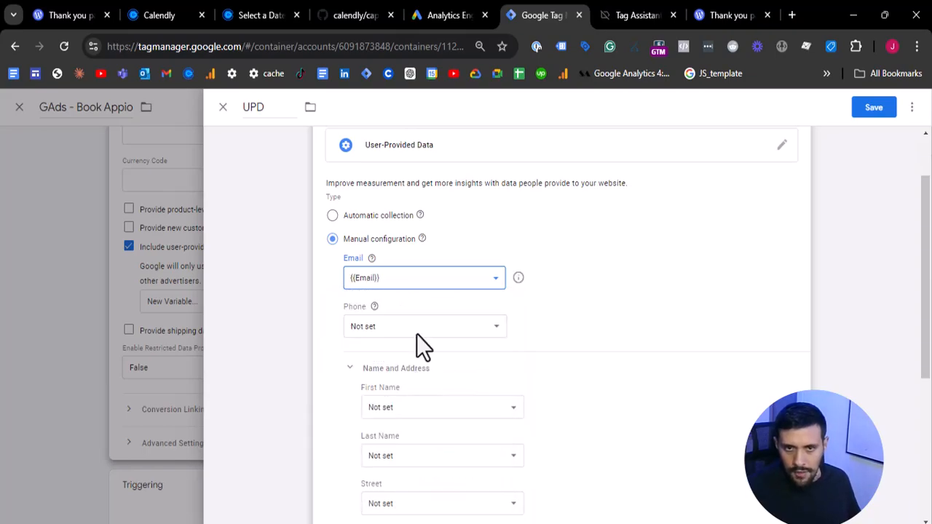
{"action": "left_click", "coordinate": [416, 333]}
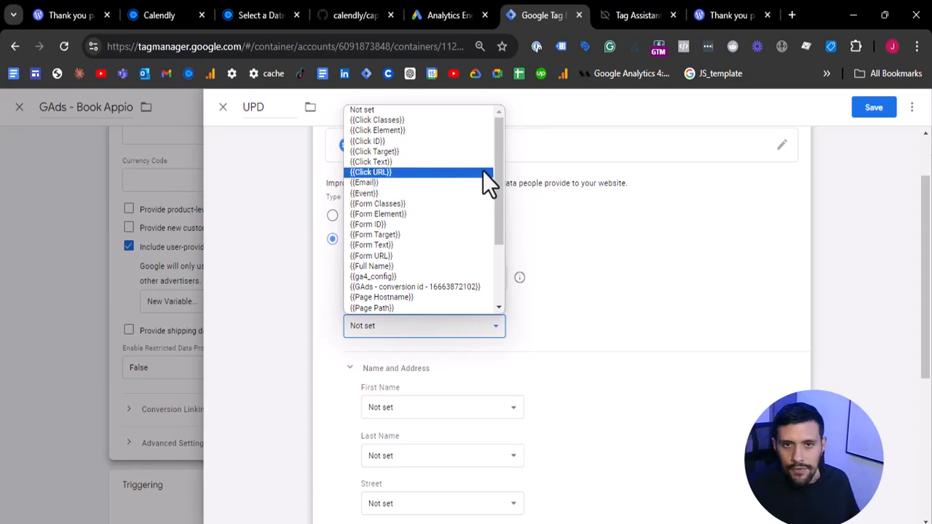
{"action": "scroll", "coordinate": [472, 253], "scroll_direction": "down", "scroll_amount": 3}
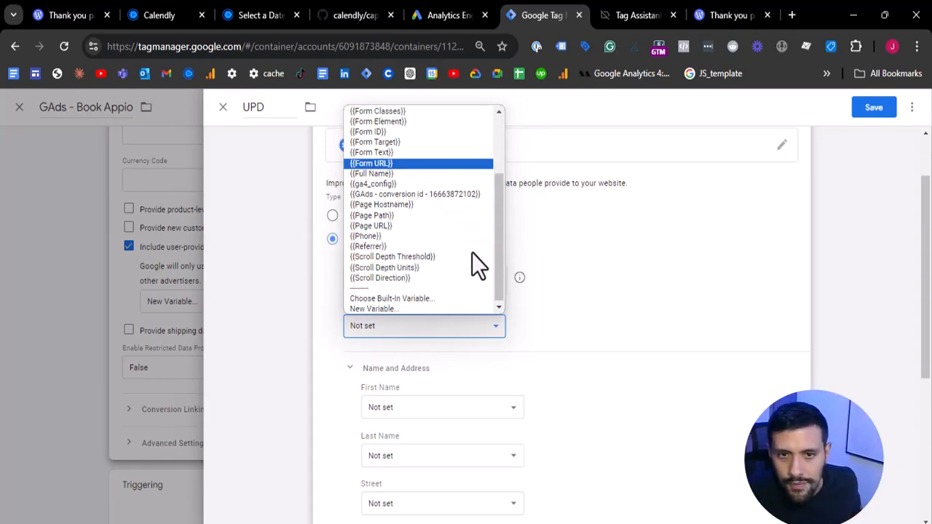
{"action": "left_click", "coordinate": [402, 235]}
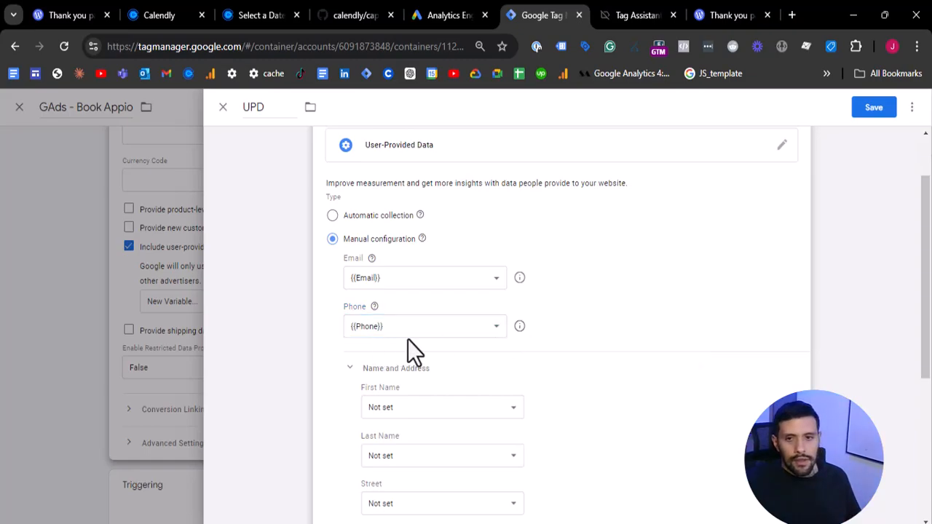
{"action": "left_click", "coordinate": [488, 327]}
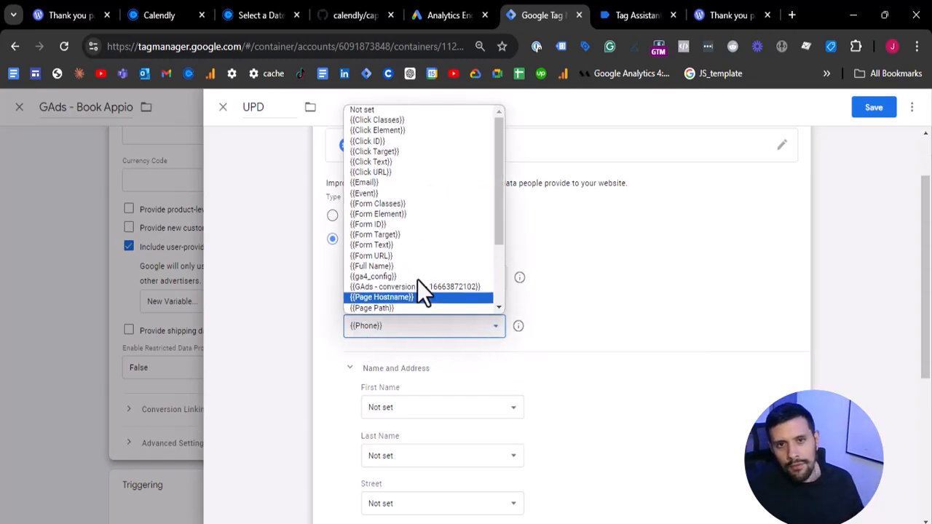
{"action": "left_click", "coordinate": [385, 114]}
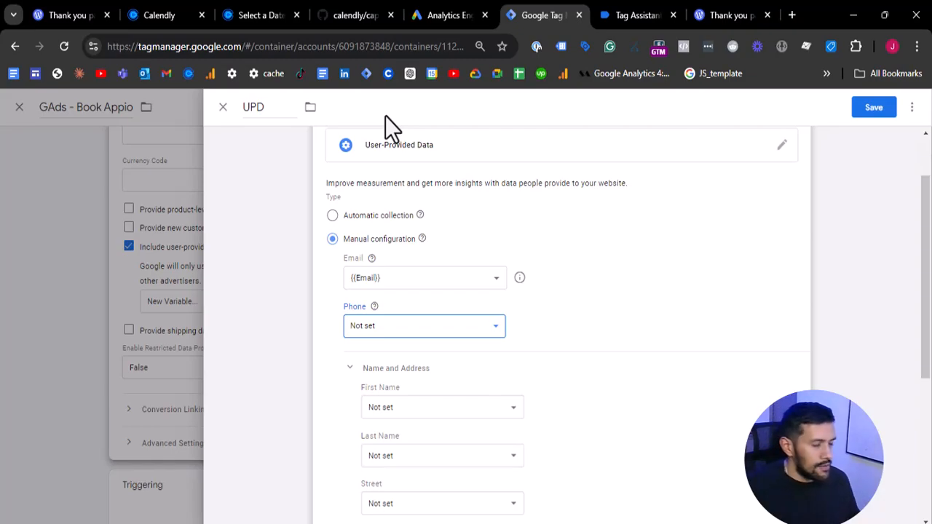
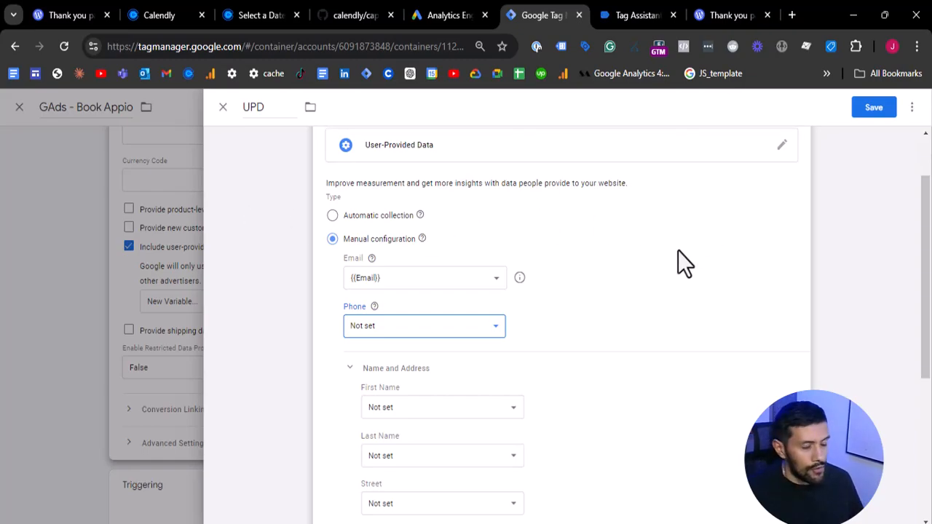
- Save the UPD variable with only the Email field mapped
{"action": "scroll", "coordinate": [667, 248], "scroll_direction": "down", "scroll_amount": 4}
{"action": "scroll", "coordinate": [644, 295], "scroll_direction": "up", "scroll_amount": 6}
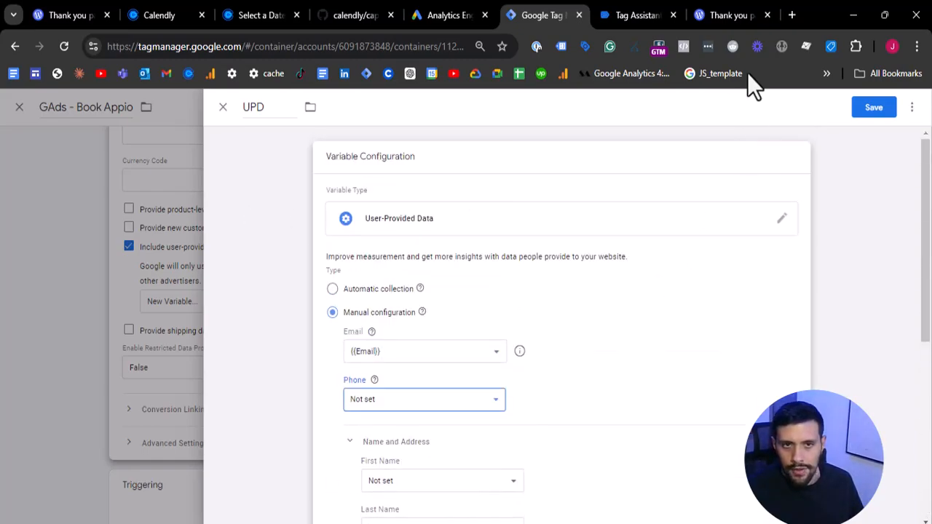
{"action": "left_click", "coordinate": [886, 113]}
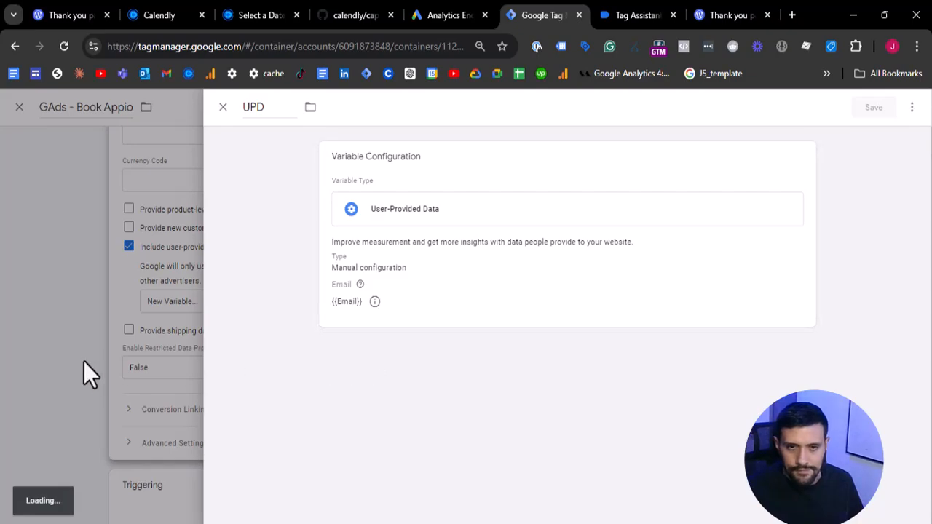
- Create a new trigger for the conversion tag and name it Thank you page
{"action": "scroll", "coordinate": [355, 357], "scroll_direction": "down", "scroll_amount": 3}
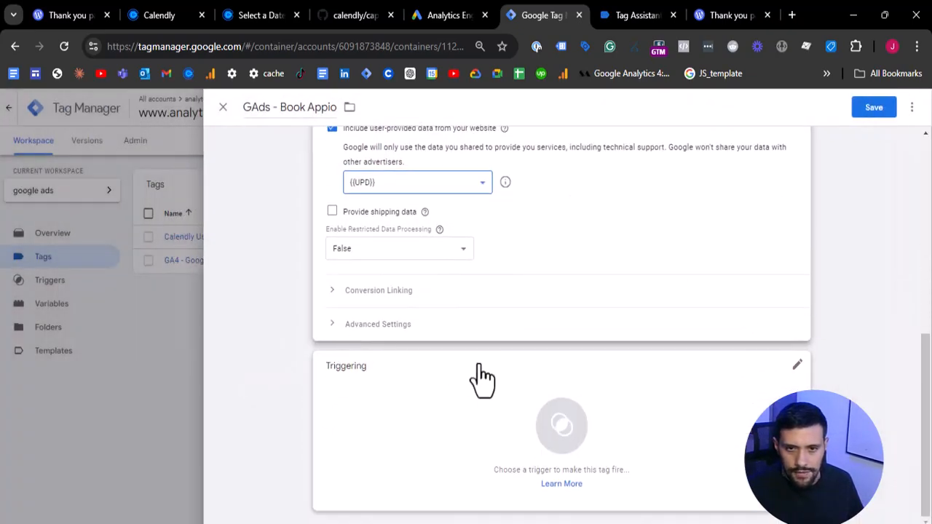
{"action": "left_click", "coordinate": [543, 424]}
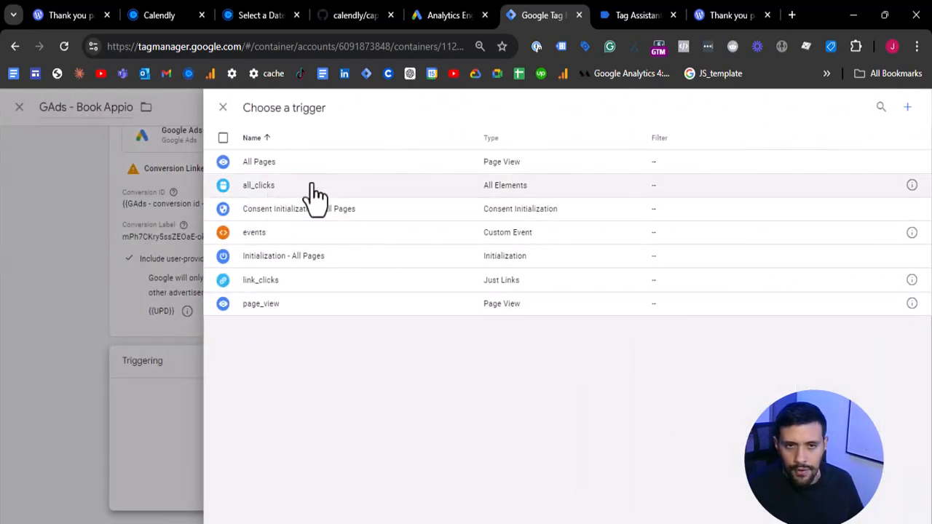
{"action": "left_click", "coordinate": [908, 107]}
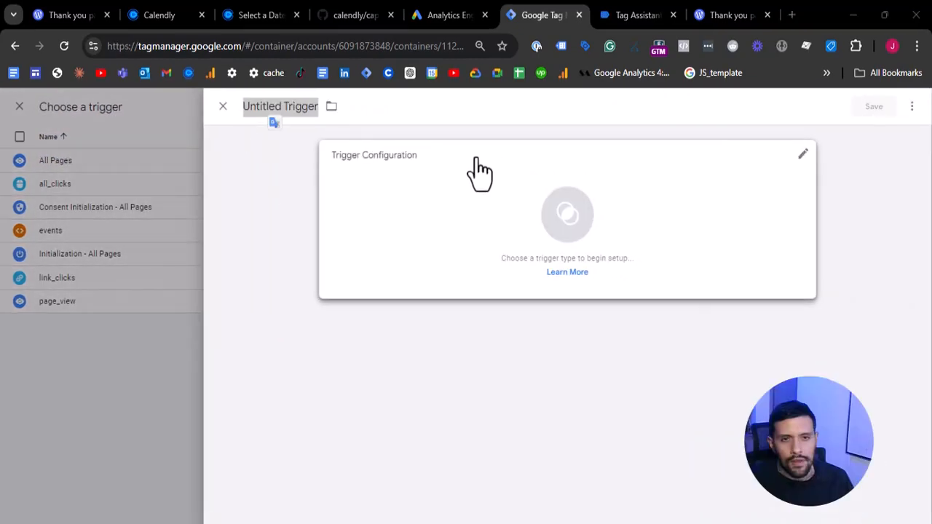
{"action": "left_click", "coordinate": [264, 107]}
{"action": "double_click", "coordinate": [264, 106]}
{"action": "triple_click", "coordinate": [264, 107]}
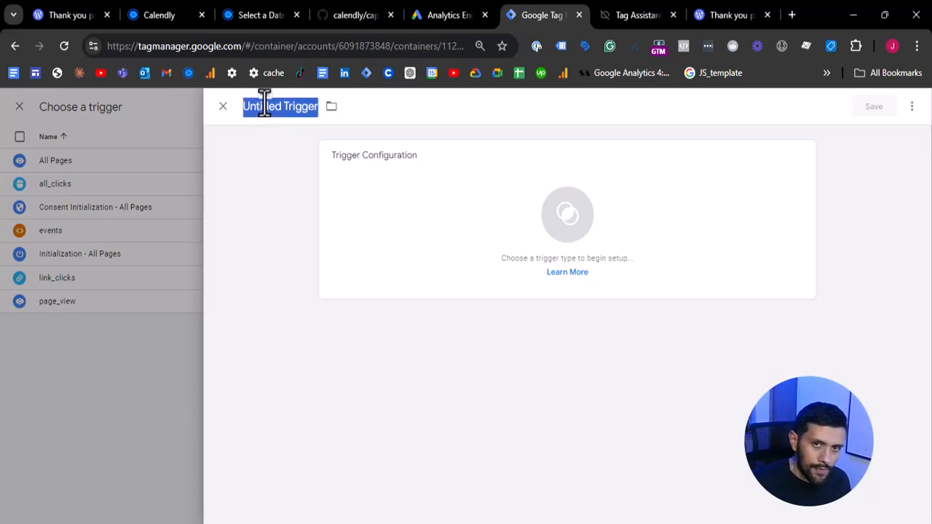
{"action": "type", "text": "Thank"}
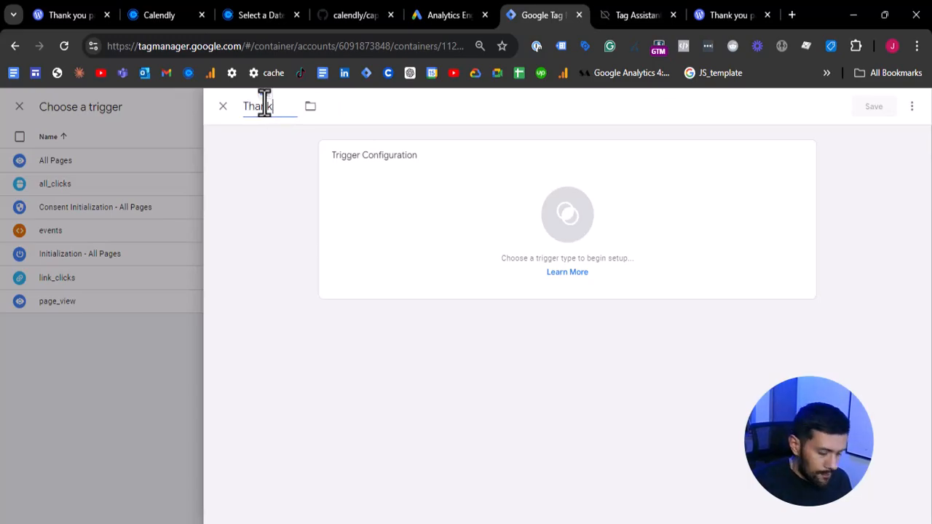
{"action": "type", "text": " you page"}
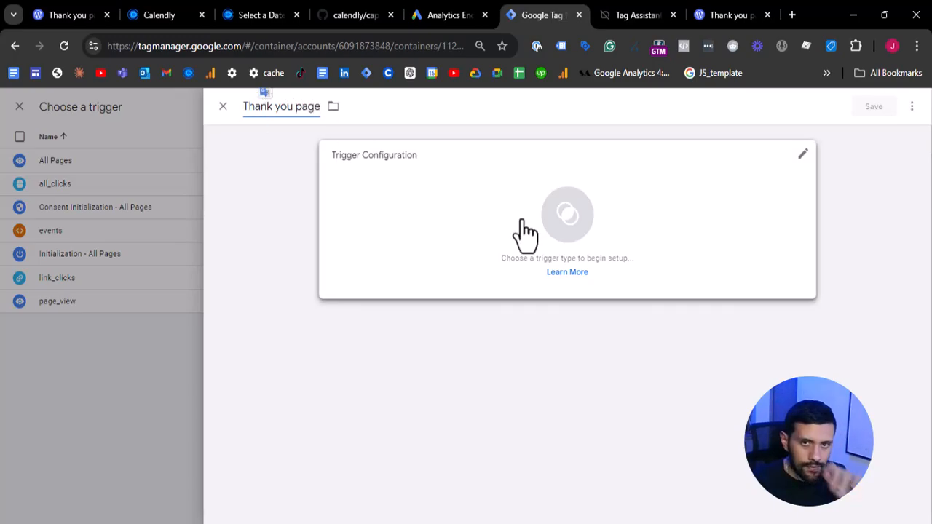
- Set the trigger type to Page View and have it fire on Some Page Views
{"action": "left_click", "coordinate": [525, 228]}
{"action": "scroll", "coordinate": [679, 244], "scroll_direction": "down", "scroll_amount": 1}
{"action": "scroll", "coordinate": [662, 212], "scroll_direction": "up", "scroll_amount": 1}
{"action": "left_click", "coordinate": [675, 244]}
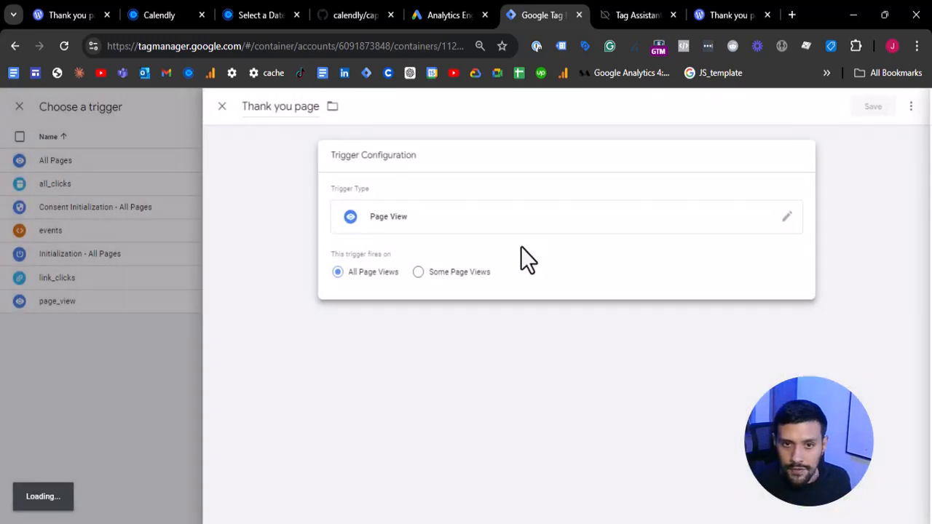
{"action": "left_click", "coordinate": [437, 272]}
{"action": "left_click", "coordinate": [409, 318]}
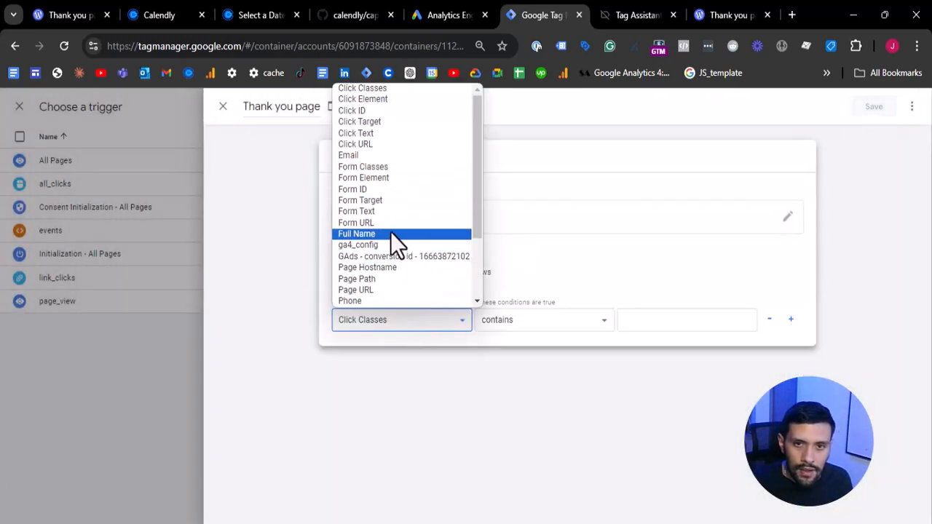
{"action": "left_click", "coordinate": [400, 279]}
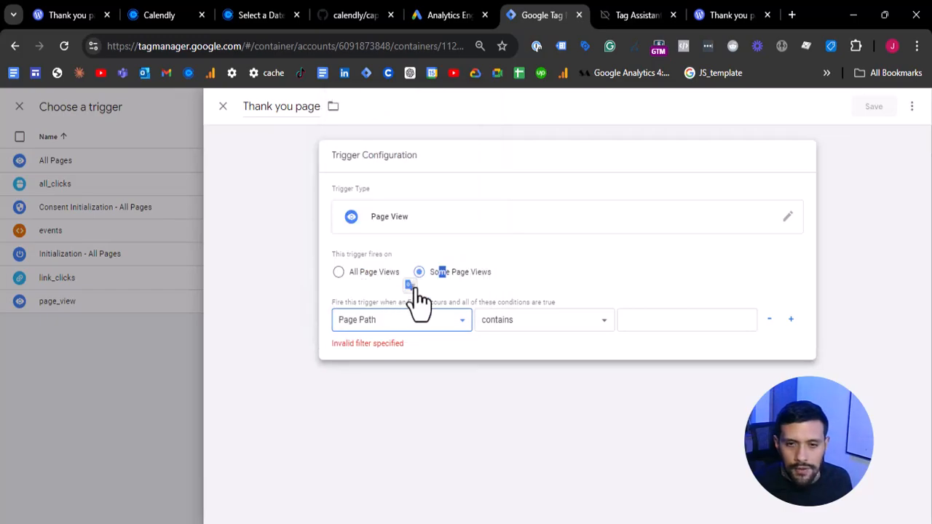
{"action": "left_click", "coordinate": [661, 320]}
{"action": "key", "text": "super+v"}
{"action": "scroll", "coordinate": [703, 214], "scroll_direction": "down", "scroll_amount": 5}
{"action": "scroll", "coordinate": [703, 214], "scroll_direction": "down", "scroll_amount": 5}
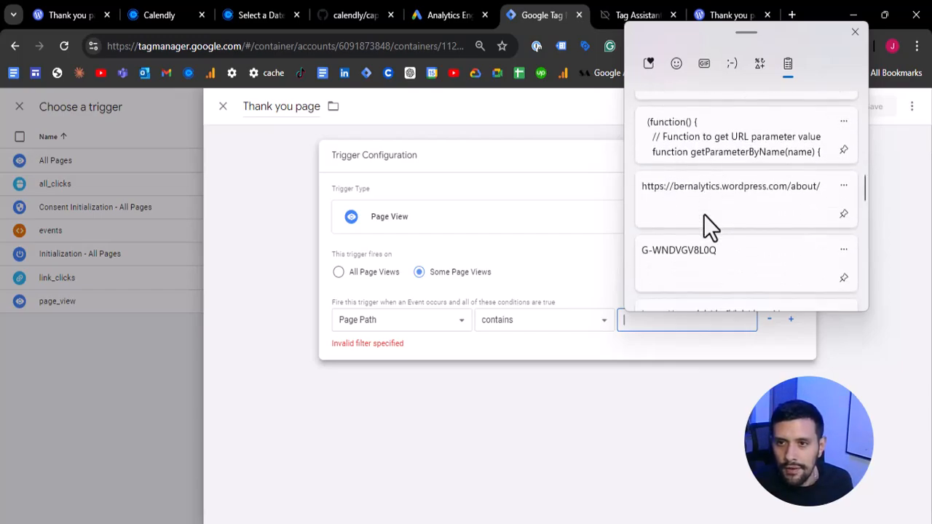
{"action": "left_click", "coordinate": [709, 191]}
- Trim the Page Path condition's value to /about/ and save the Thank you page trigger
{"action": "left_click_drag", "start_coordinate": [678, 318], "coordinate": [645, 321]}
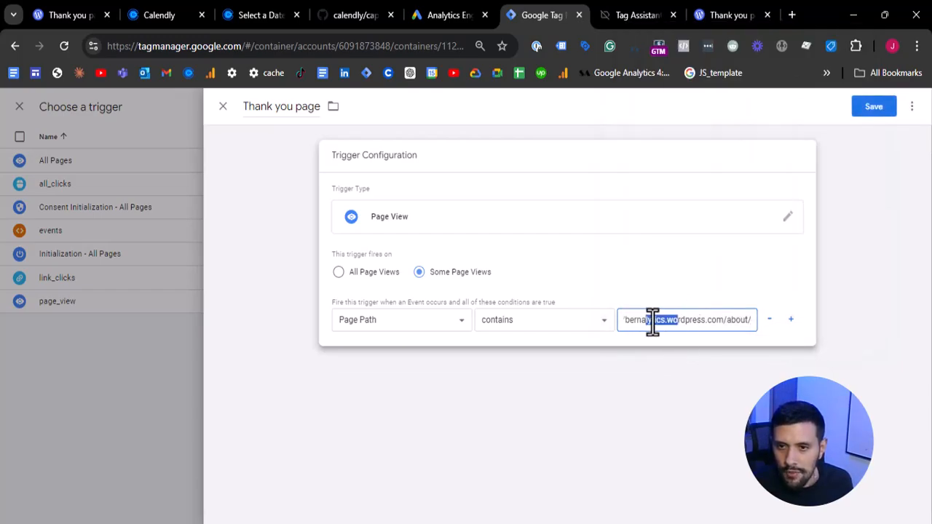
{"action": "left_click", "coordinate": [720, 322]}
{"action": "left_click_drag", "start_coordinate": [725, 321], "coordinate": [233, 311]}
{"action": "left_click", "coordinate": [799, 257]}
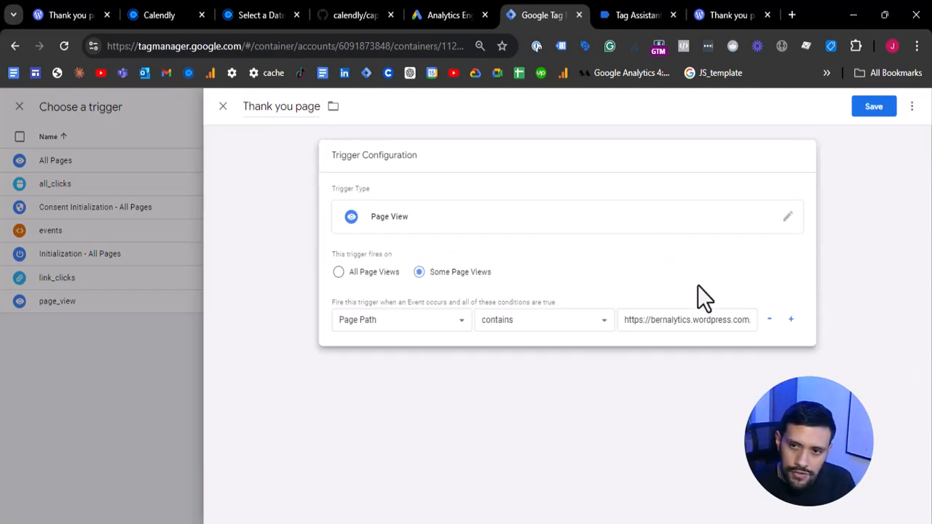
{"action": "left_click_drag", "start_coordinate": [736, 320], "coordinate": [581, 321]}
{"action": "key", "text": "BackSpace"}
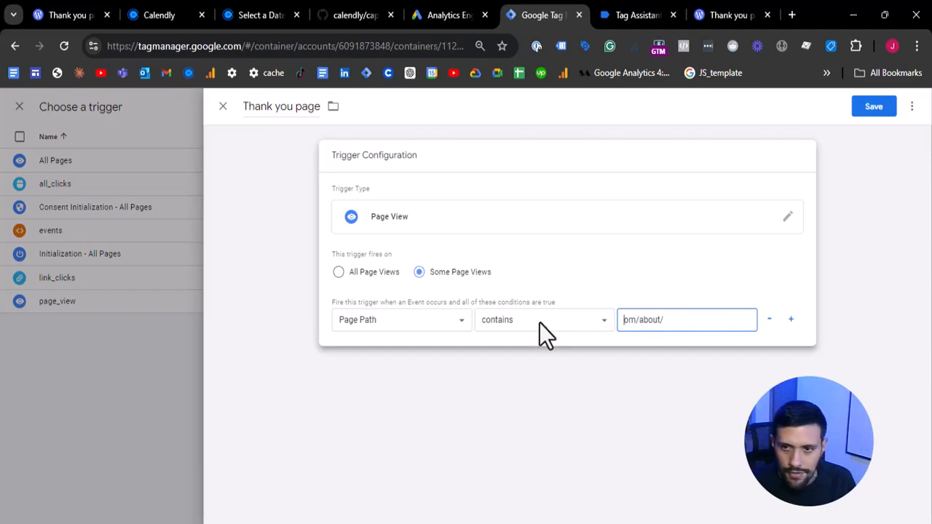
{"action": "key", "text": "Delete"}
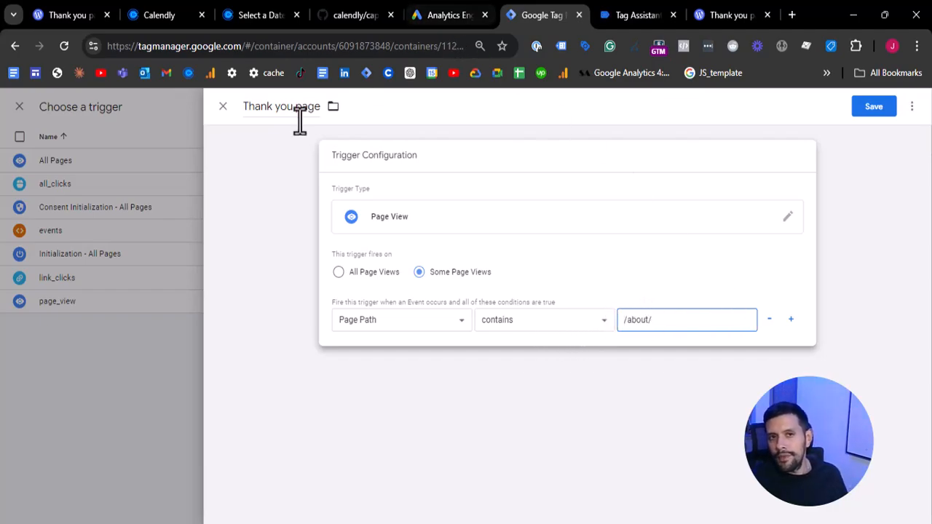
{"action": "left_click_drag", "start_coordinate": [273, 106], "coordinate": [319, 106]}
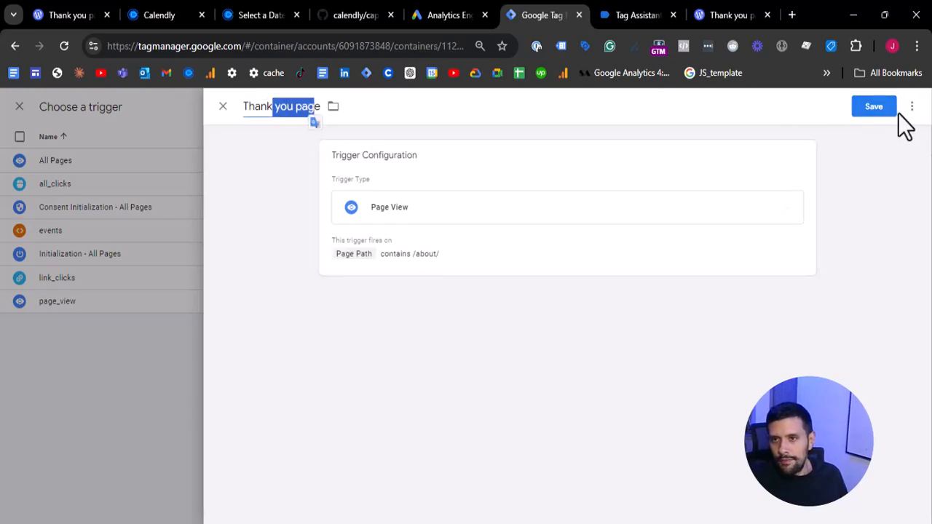
{"action": "left_click", "coordinate": [877, 114]}
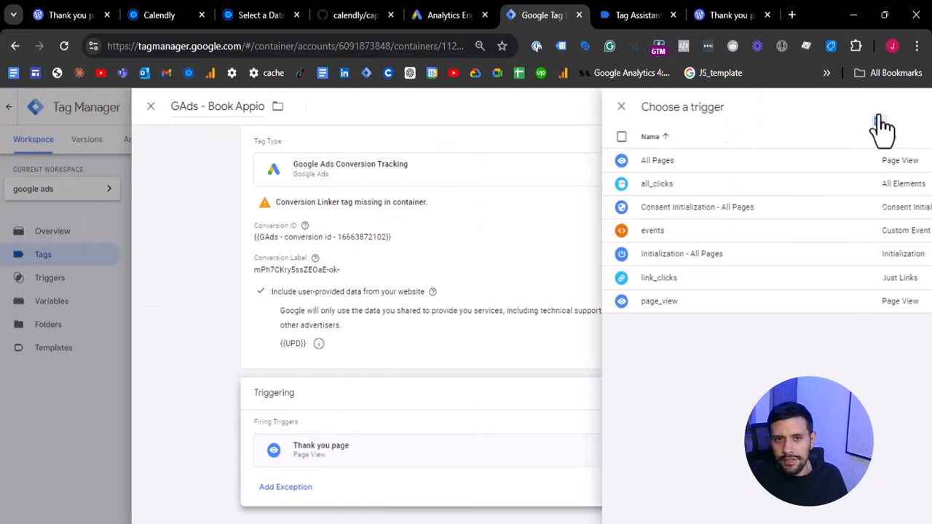
- Review the conversion tag's settings, correct its name to GAds - Book Appointment and save it
{"action": "left_click", "coordinate": [449, 347]}
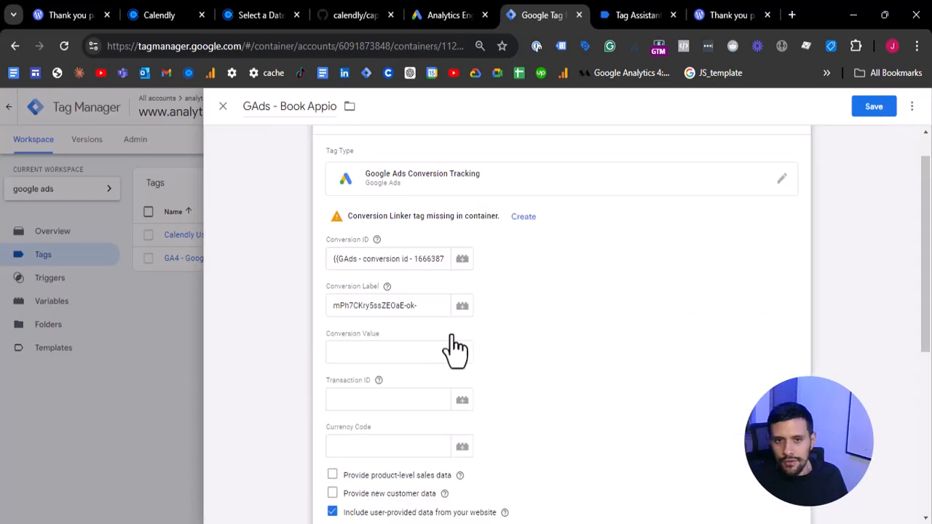
{"action": "scroll", "coordinate": [376, 265], "scroll_direction": "down", "scroll_amount": 3}
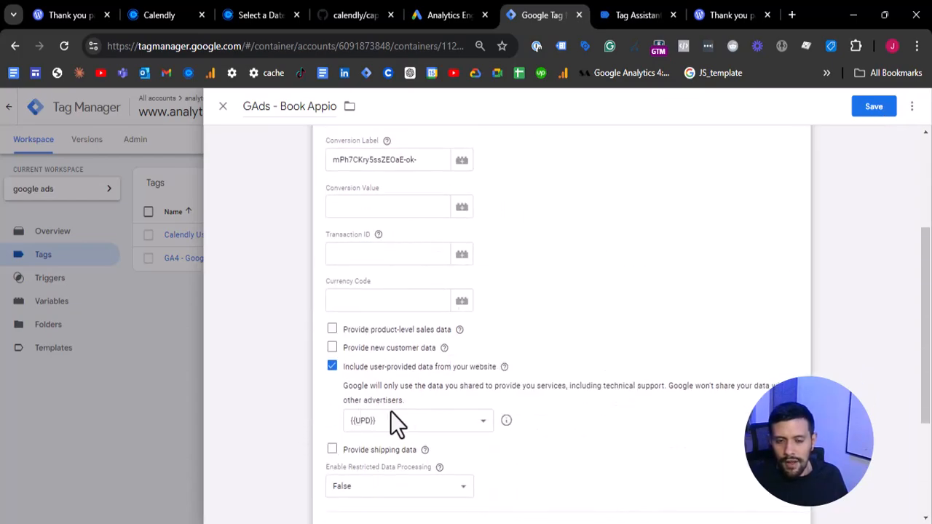
{"action": "scroll", "coordinate": [452, 410], "scroll_direction": "down", "scroll_amount": 3}
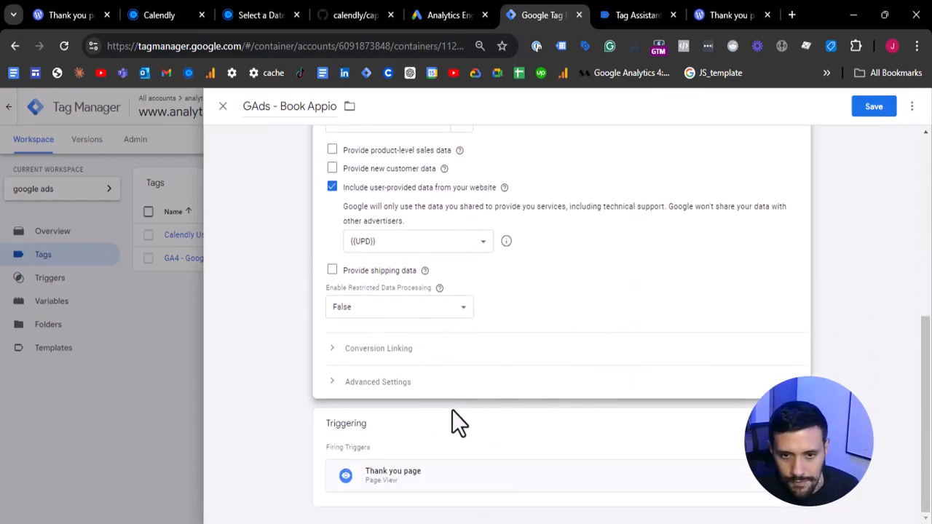
{"action": "scroll", "coordinate": [681, 410], "scroll_direction": "up", "scroll_amount": 3}
{"action": "scroll", "coordinate": [680, 410], "scroll_direction": "up", "scroll_amount": 3}
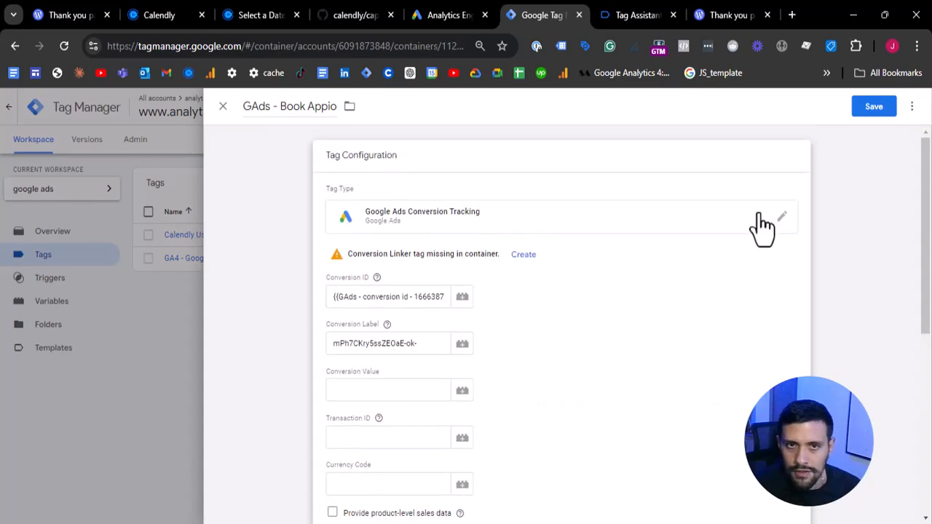
{"action": "left_click", "coordinate": [348, 129]}
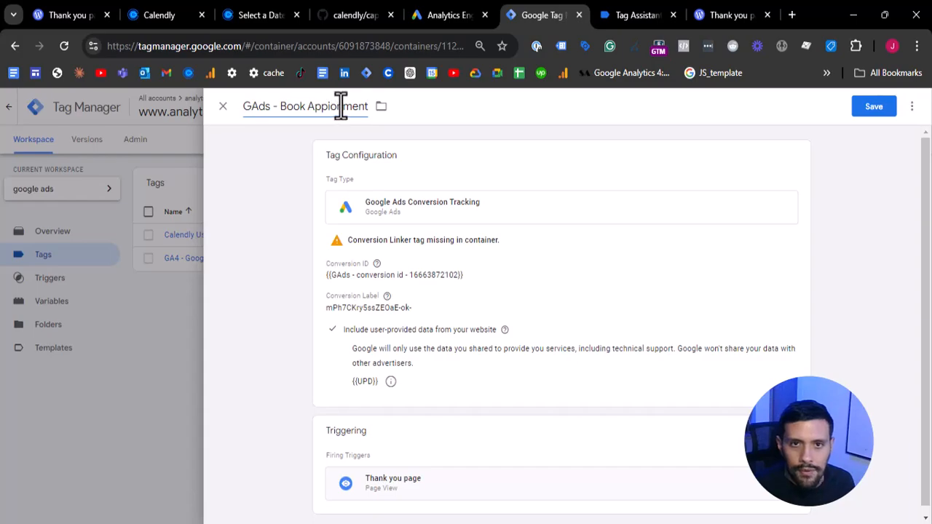
{"action": "left_click", "coordinate": [341, 106]}
{"action": "type", "text": "t"}
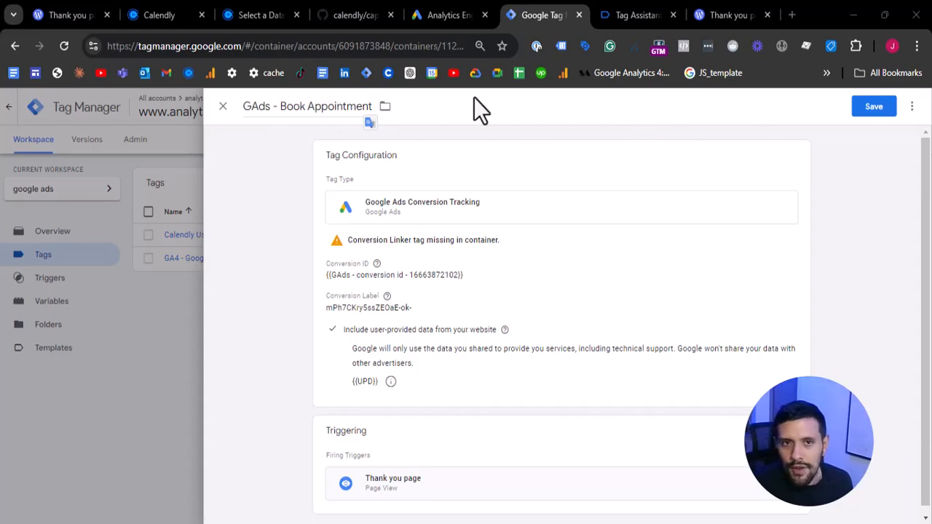
{"action": "left_click", "coordinate": [878, 108]}
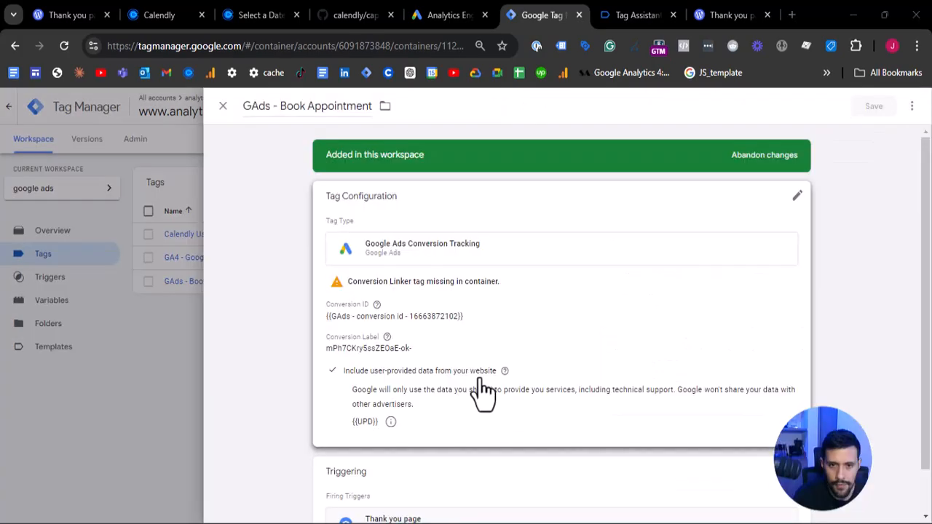
- Close the Book Appointment tag and create a new tag named Conversion Linker
{"action": "left_click", "coordinate": [431, 328]}
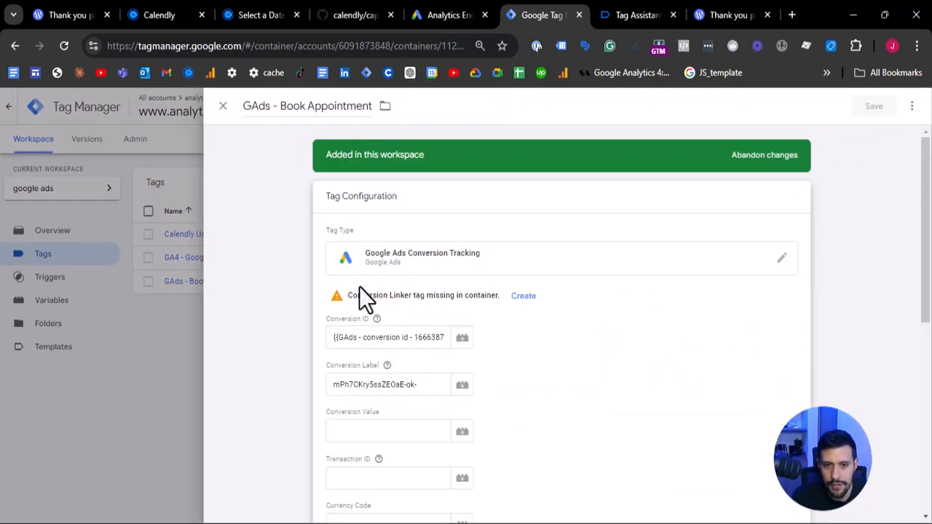
{"action": "left_click", "coordinate": [156, 288]}
{"action": "left_click", "coordinate": [866, 185]}
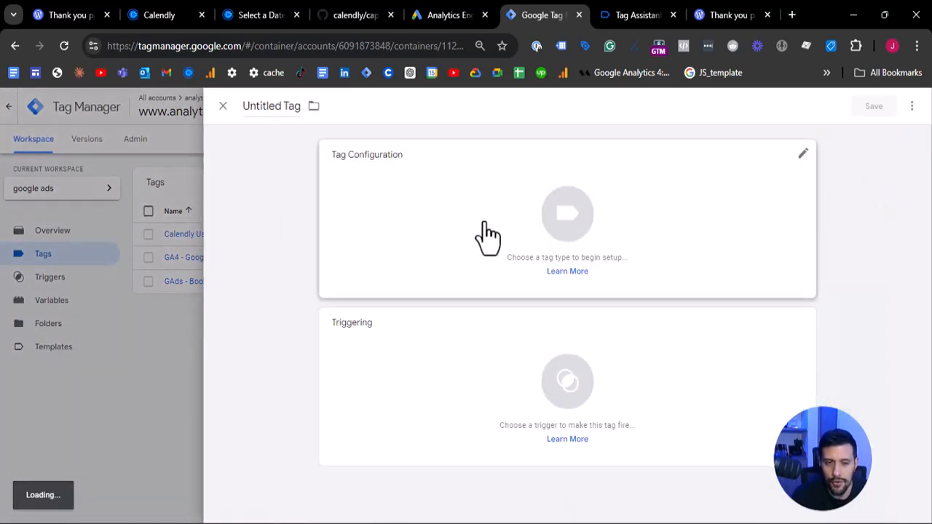
{"action": "left_click", "coordinate": [313, 106]}
{"action": "left_click", "coordinate": [285, 108]}
{"action": "left_click", "coordinate": [284, 109]}
{"action": "type", "text": "Conversion Linker"}
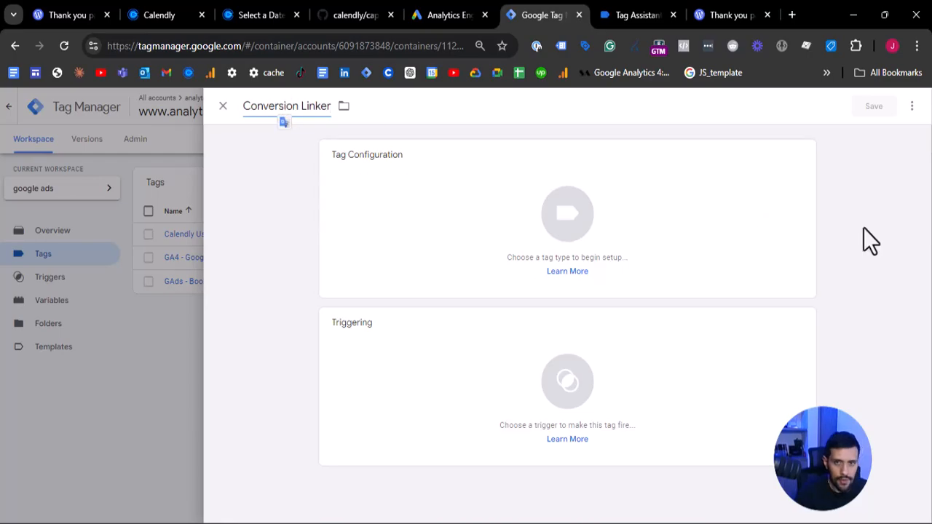
- Set the new tag's type to Conversion Linker from Google Ads and fire it on All Pages
{"action": "left_click", "coordinate": [670, 208]}
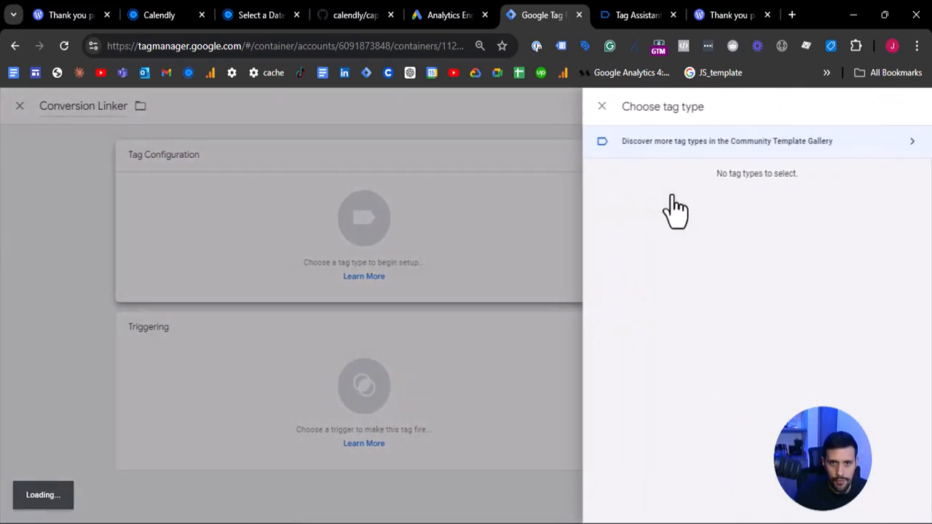
{"action": "left_click", "coordinate": [666, 244]}
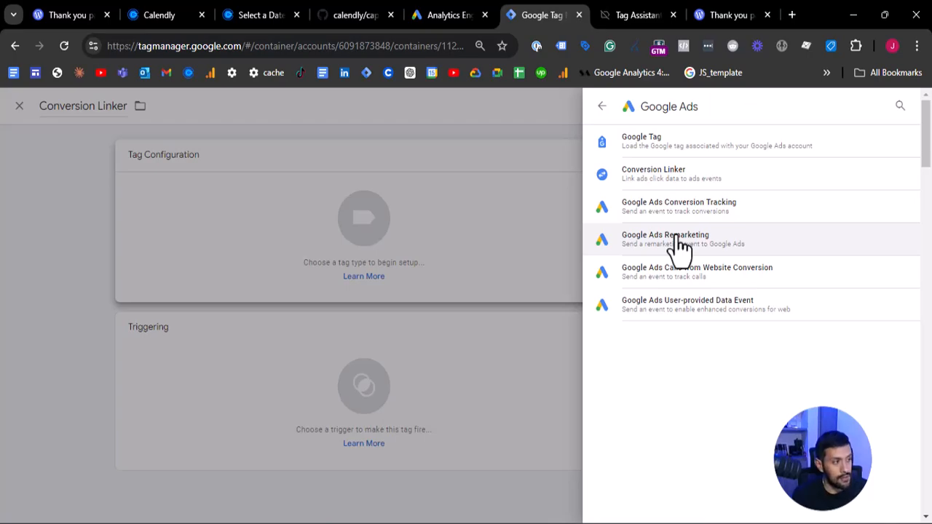
{"action": "left_click_drag", "start_coordinate": [676, 237], "coordinate": [648, 173]}
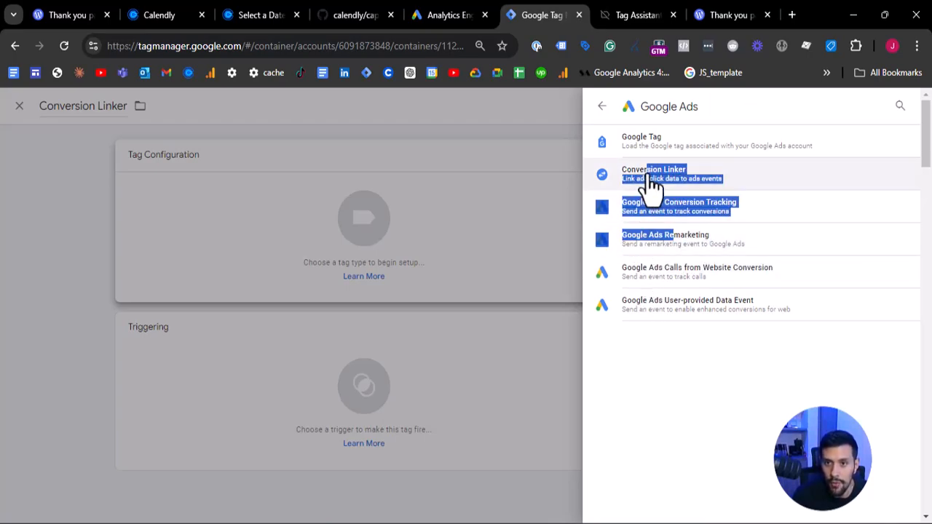
{"action": "left_click", "coordinate": [649, 174]}
{"action": "scroll", "coordinate": [557, 370], "scroll_direction": "down", "scroll_amount": 2}
{"action": "left_click", "coordinate": [572, 428]}
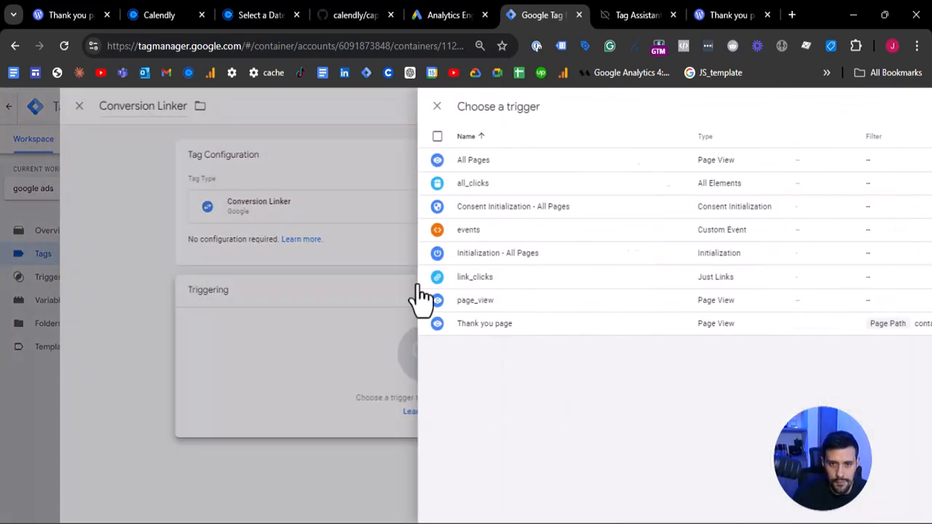
{"action": "left_click", "coordinate": [248, 160]}
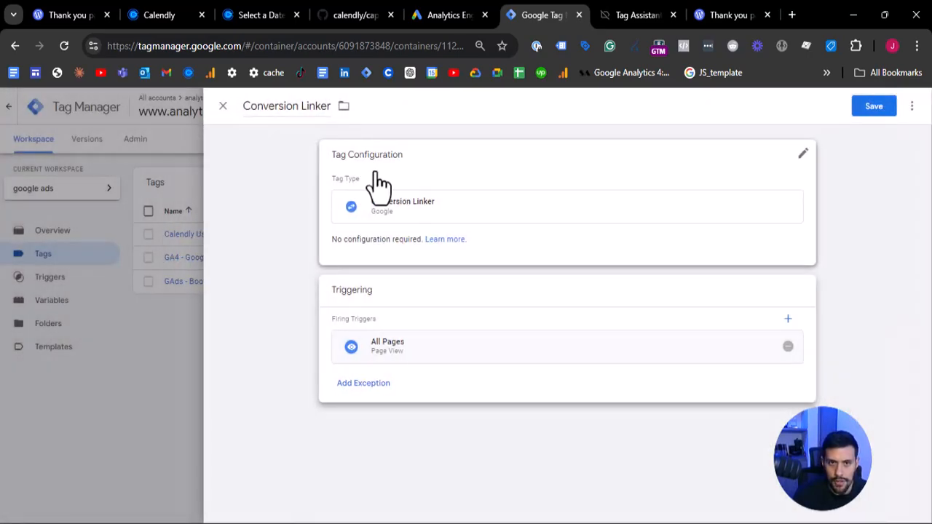
- Prefix the tag's name to make it GAds - Conversion Linker and save the tag
{"action": "left_click", "coordinate": [244, 108]}
{"action": "type", "text": "GAds -"}
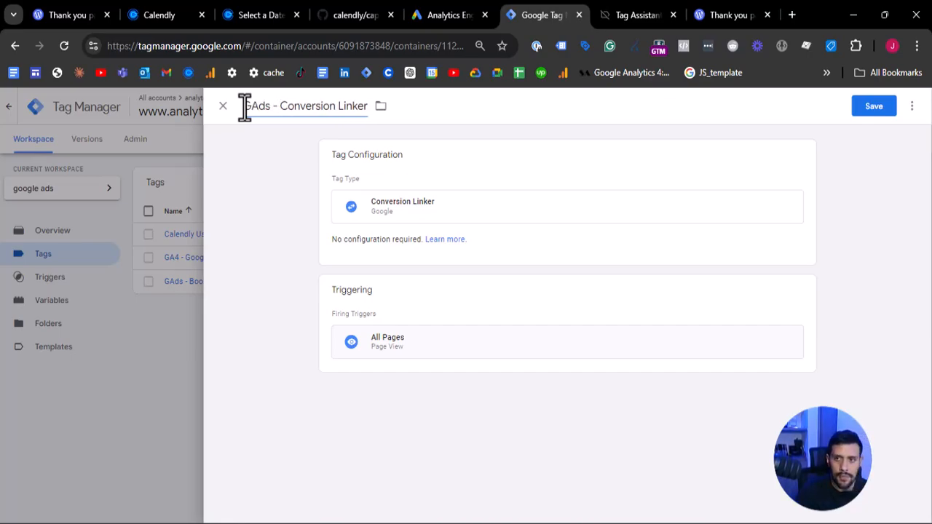
{"action": "left_click", "coordinate": [876, 110]}
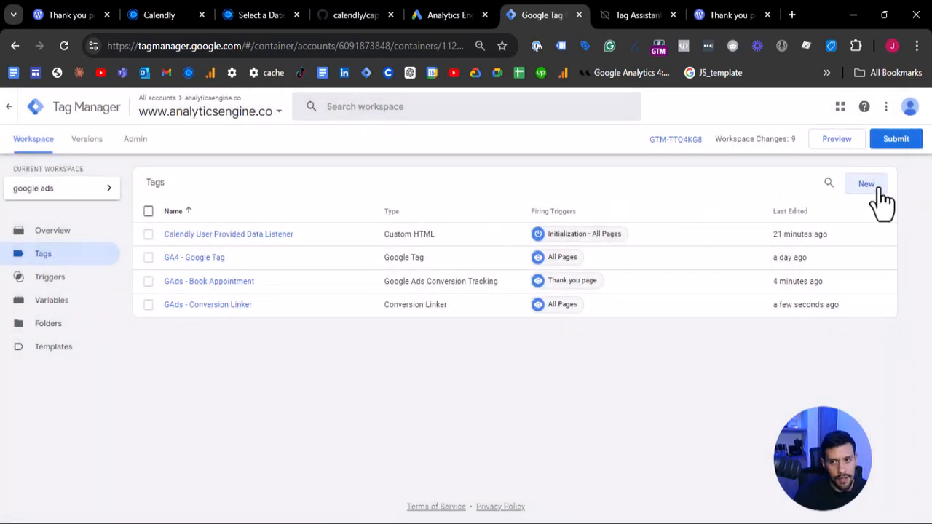
- Create a new tag, set its type to Google Tag from Google Ads and fire it on All Pages
{"action": "left_click", "coordinate": [867, 184]}
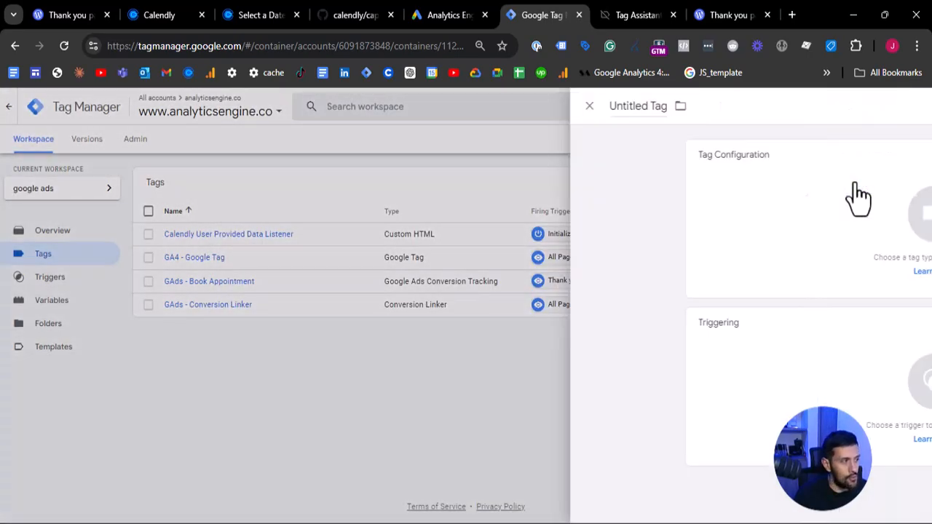
{"action": "left_click", "coordinate": [419, 225]}
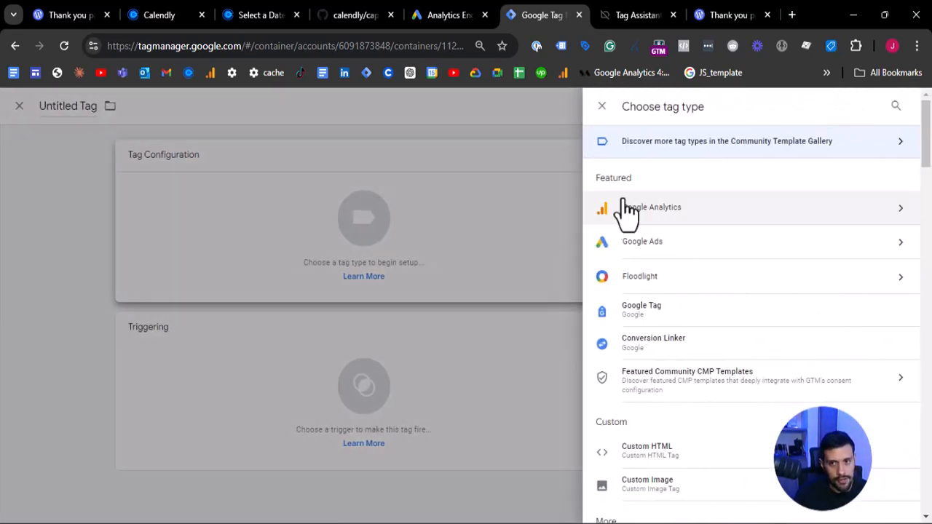
{"action": "left_click", "coordinate": [635, 245]}
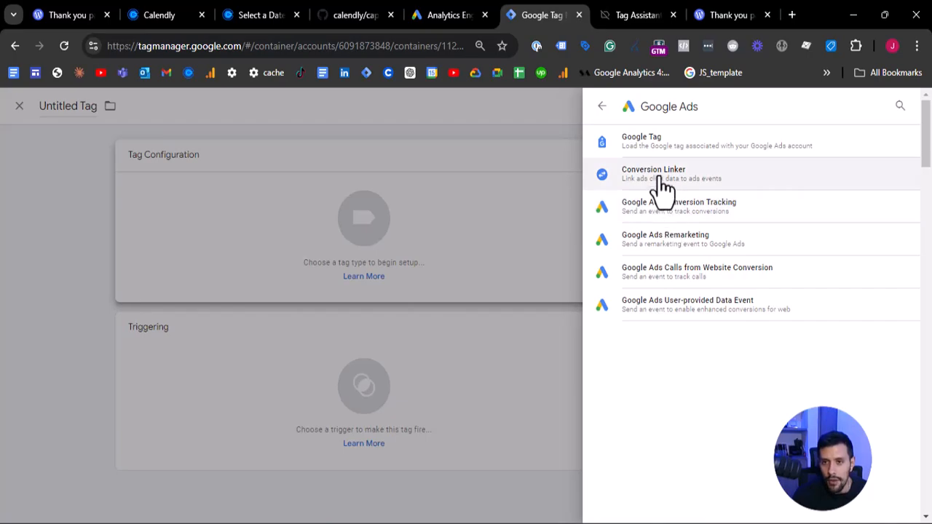
{"action": "left_click", "coordinate": [662, 186]}
{"action": "left_click", "coordinate": [426, 233]}
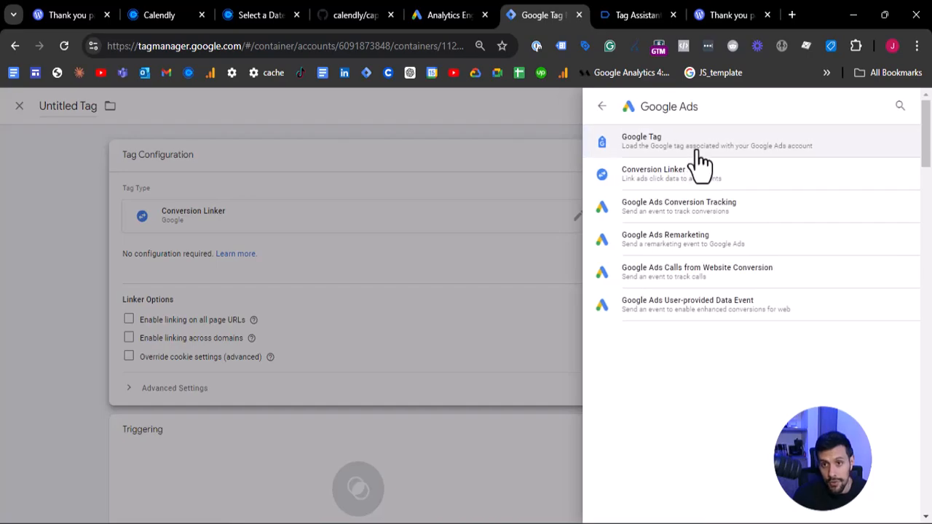
{"action": "left_click", "coordinate": [696, 145]}
{"action": "left_click", "coordinate": [439, 448]}
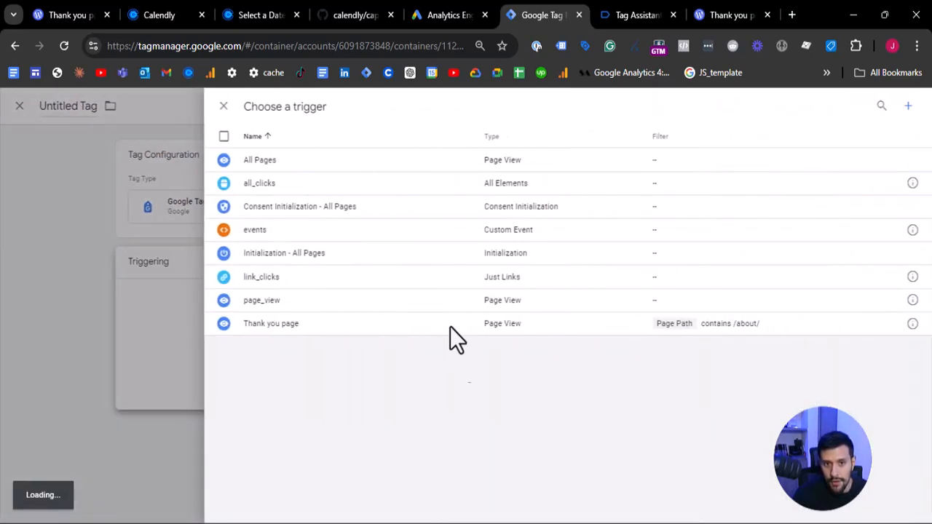
{"action": "left_click", "coordinate": [364, 159]}
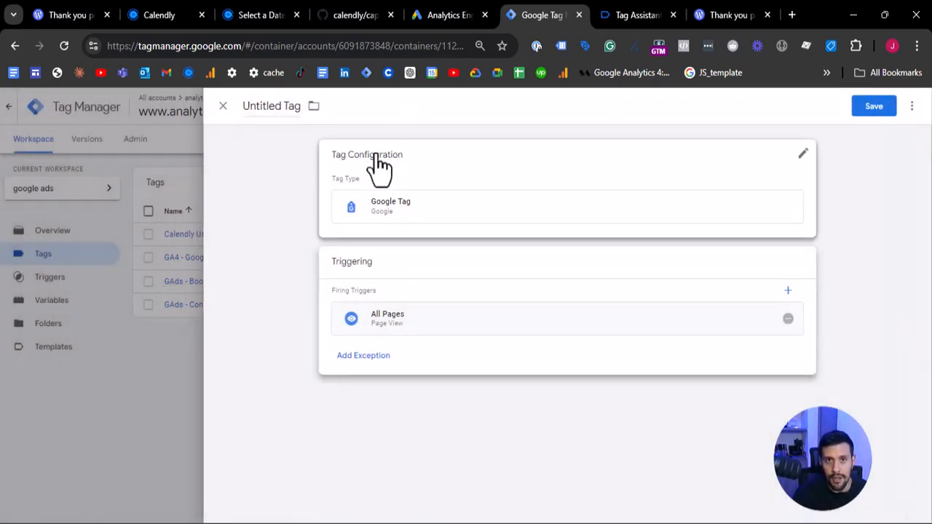
- Switch to Google Ads and open the management details of the Analytics Engine Google tag from the Data manager
{"action": "left_click", "coordinate": [422, 227]}
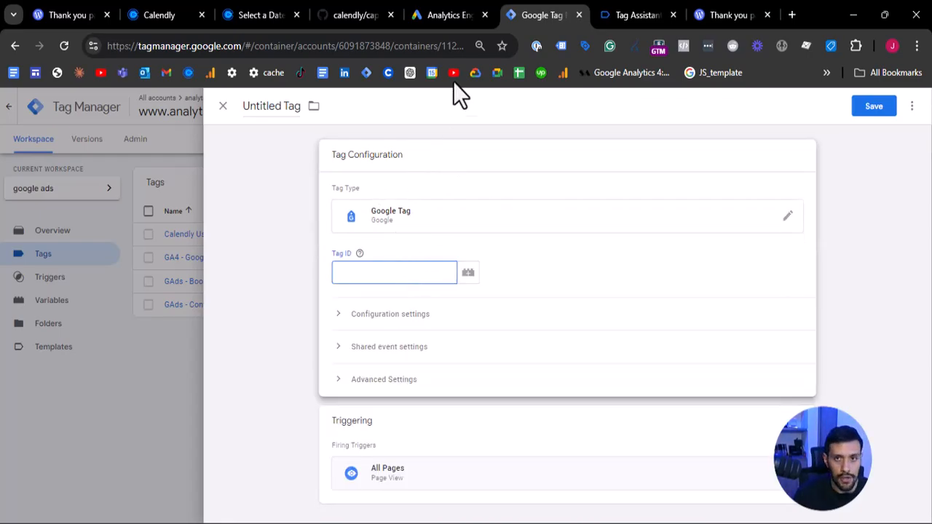
{"action": "left_click", "coordinate": [445, 14]}
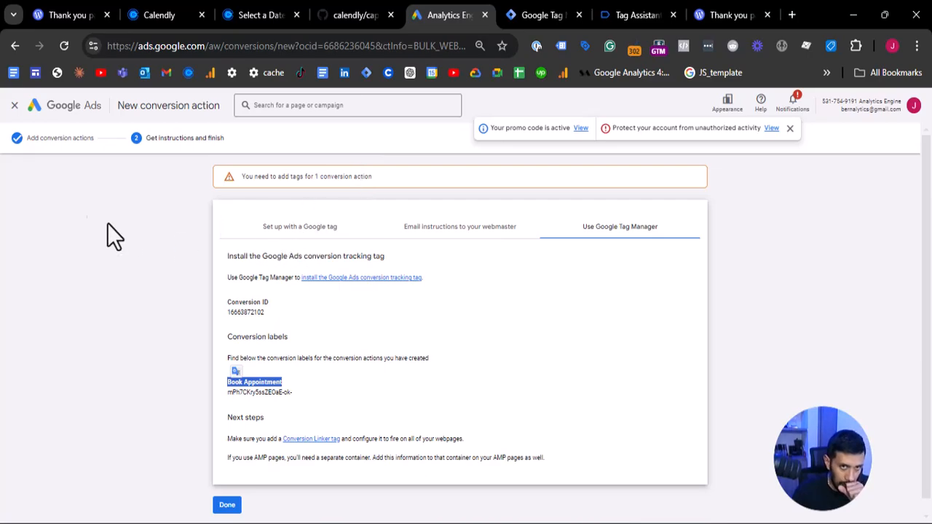
{"action": "left_click", "coordinate": [16, 107]}
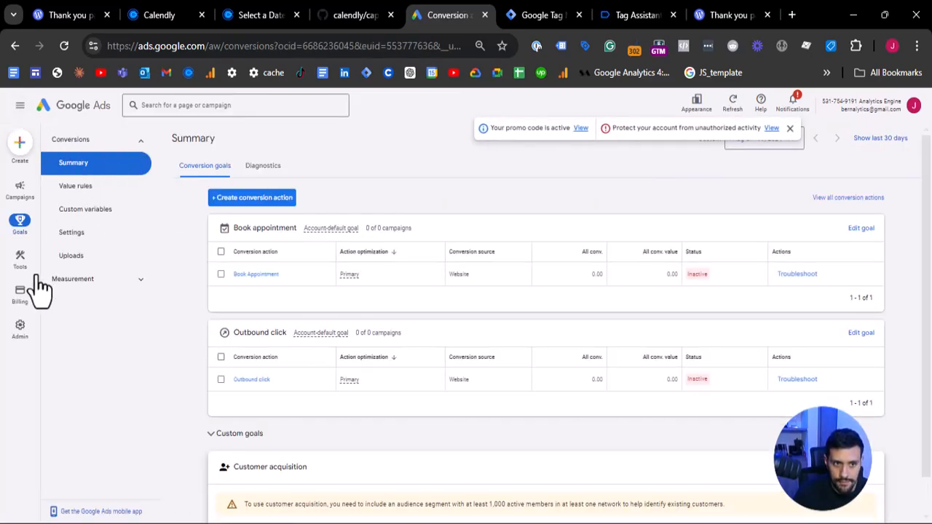
{"action": "left_click", "coordinate": [18, 268]}
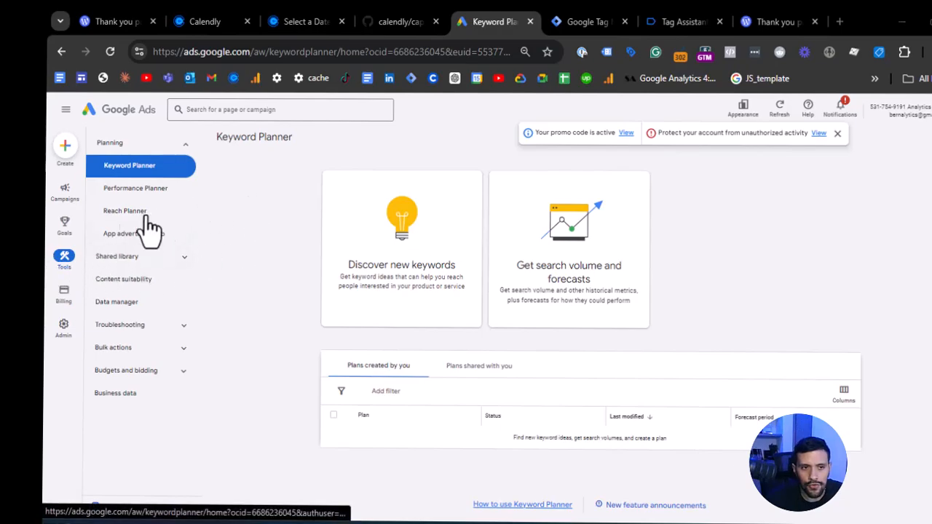
{"action": "left_click", "coordinate": [115, 306]}
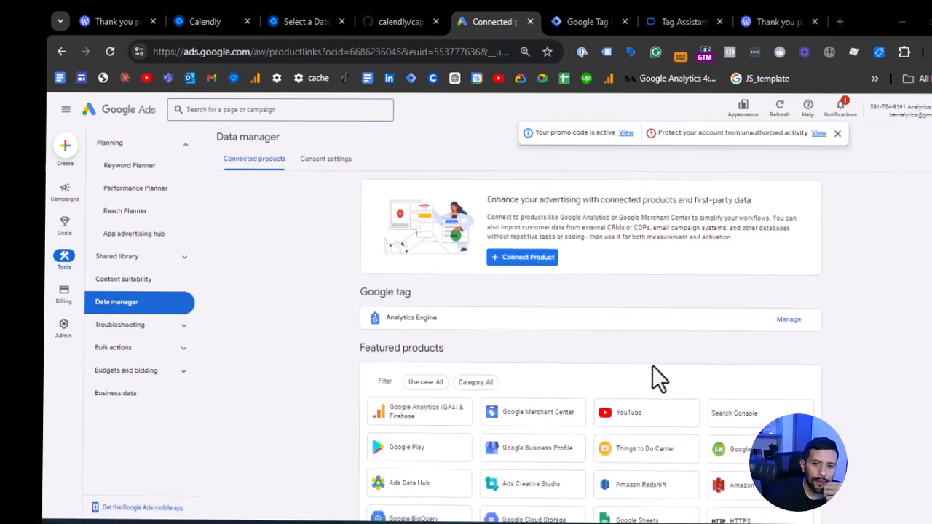
{"action": "left_click", "coordinate": [789, 321]}
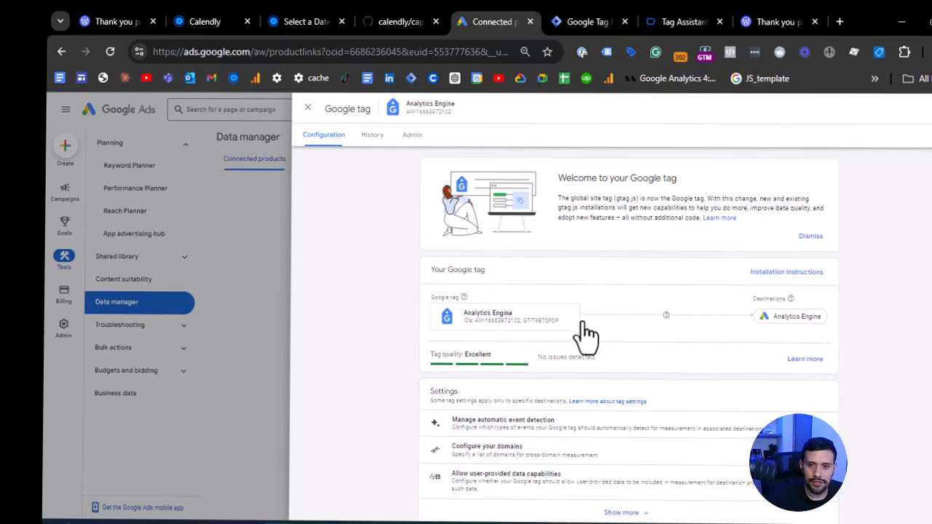
{"action": "left_click", "coordinate": [580, 321]}
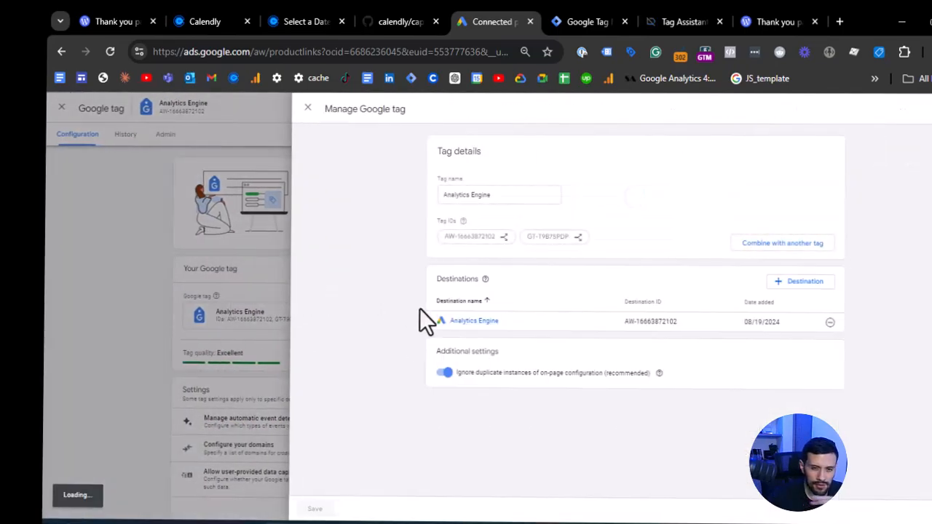
- Copy the destination ID of the Analytics Engine destination
{"action": "triple_click", "coordinate": [632, 321]}
{"action": "right_click", "coordinate": [631, 321]}
{"action": "left_click", "coordinate": [684, 68]}
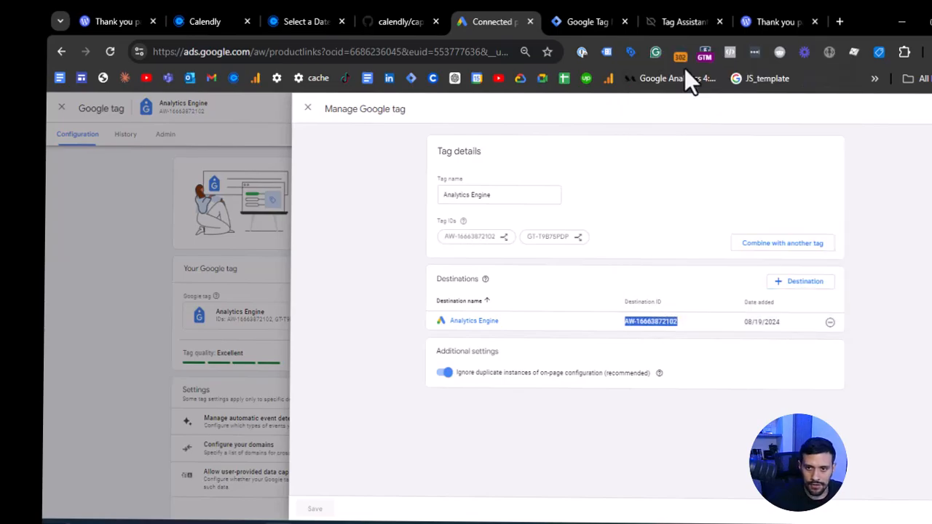
{"action": "right_click", "coordinate": [631, 325]}
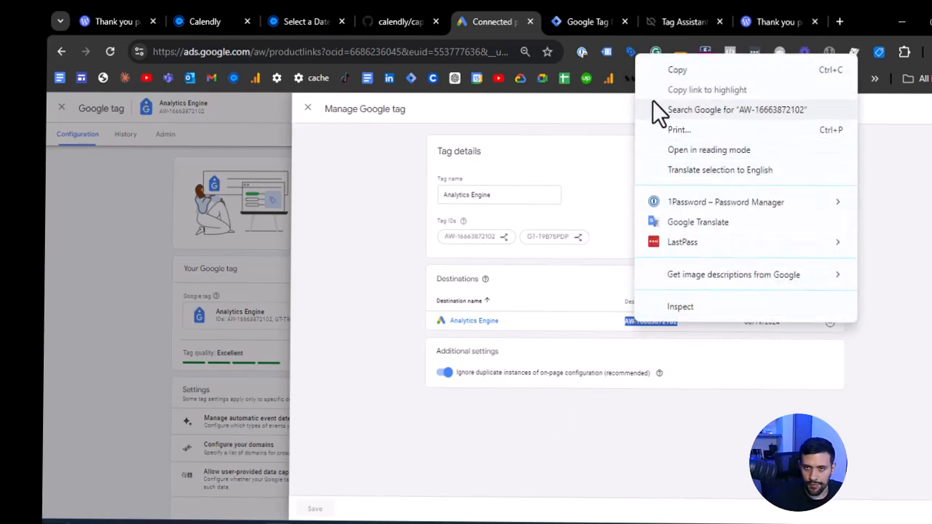
{"action": "left_click", "coordinate": [673, 70]}
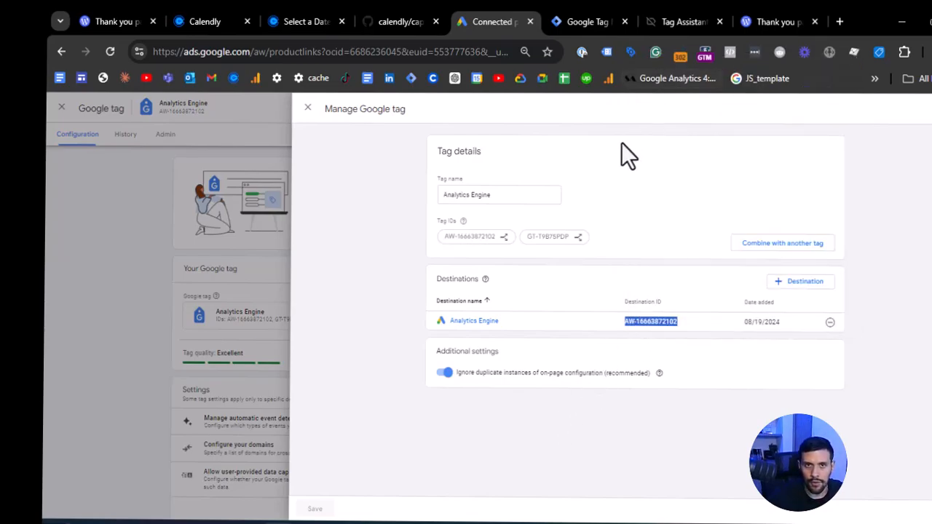
{"action": "left_click", "coordinate": [576, 11]}
{"action": "right_click", "coordinate": [419, 272]}
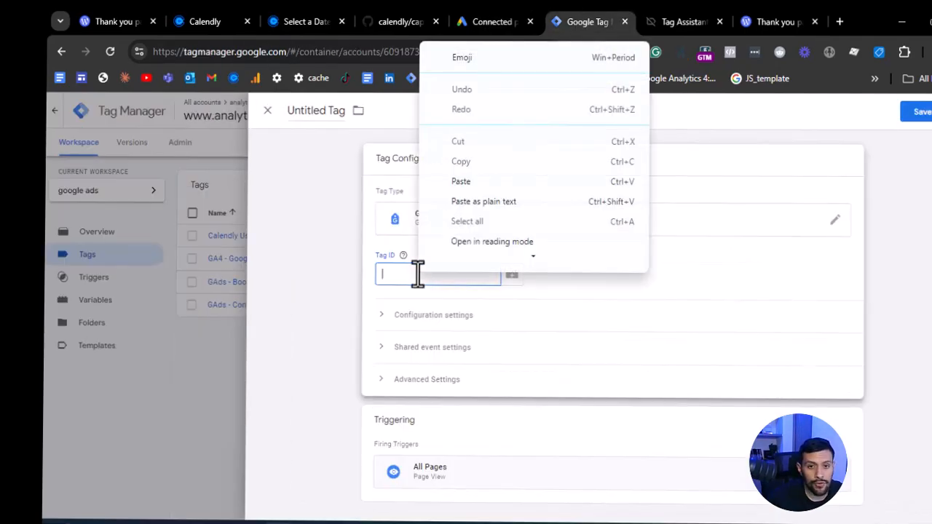
{"action": "left_click", "coordinate": [464, 175]}
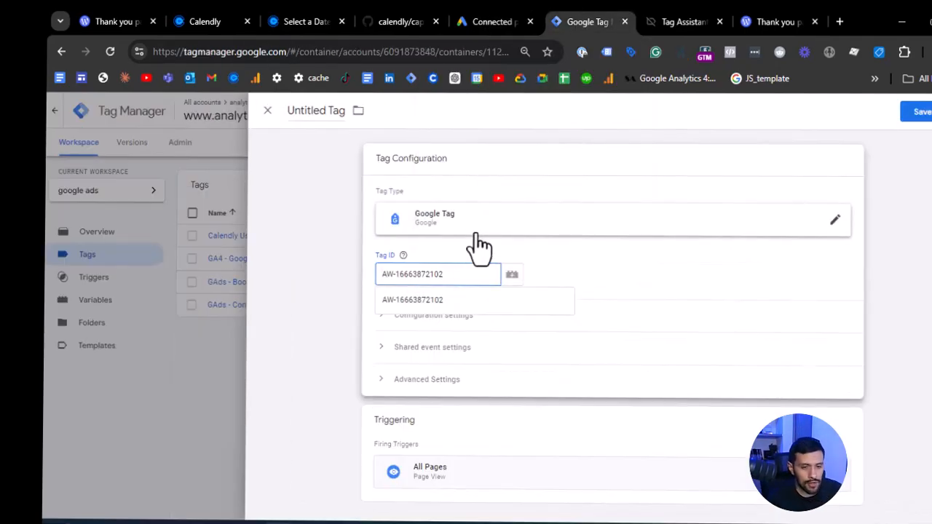
{"action": "left_click", "coordinate": [448, 294]}
- Name the tag GAds - Google Tag and save it
{"action": "left_click", "coordinate": [307, 108]}
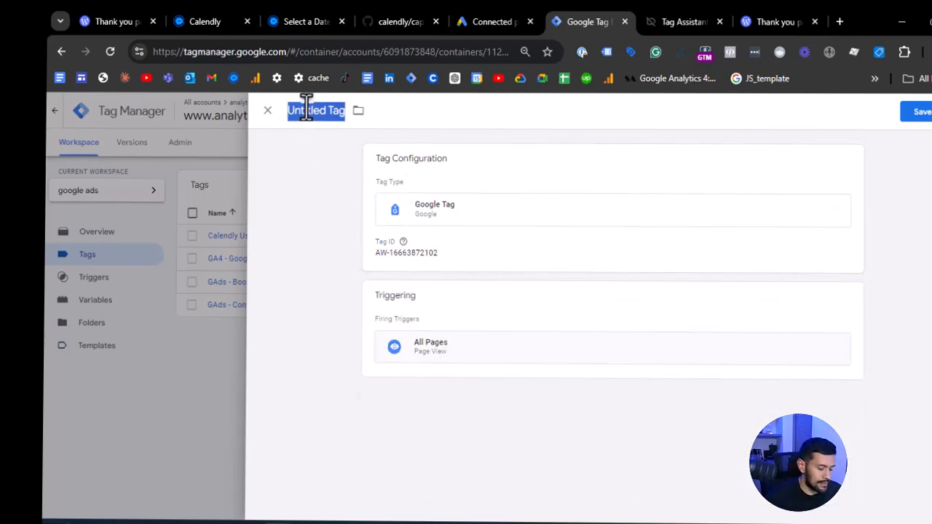
{"action": "type", "text": "GAds - Goog"}
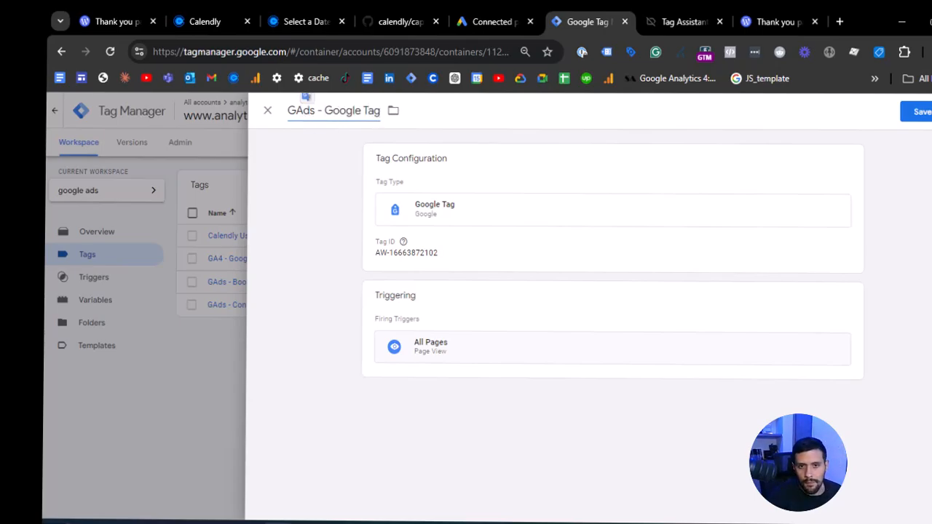
{"action": "left_click", "coordinate": [922, 113]}
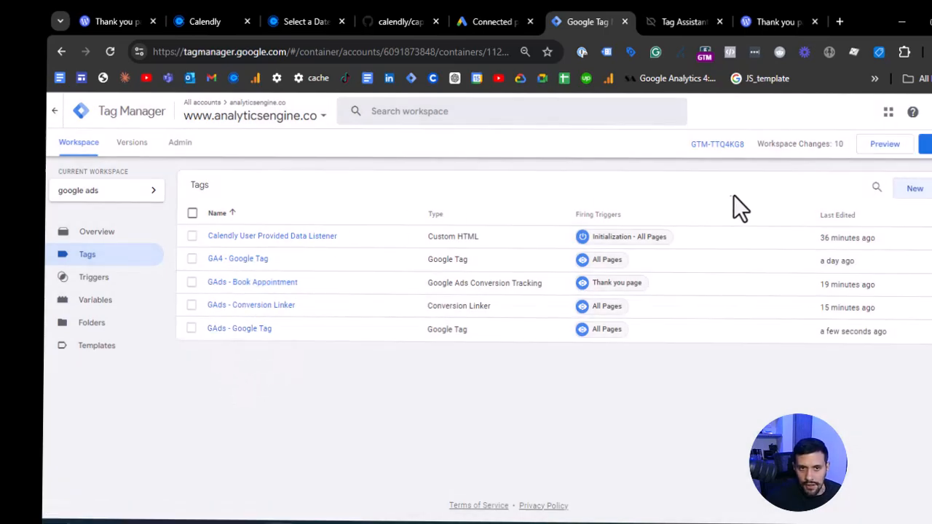
- Create another new tag and set its type to Google Ads User-provided Data Event
{"action": "left_click", "coordinate": [914, 189]}
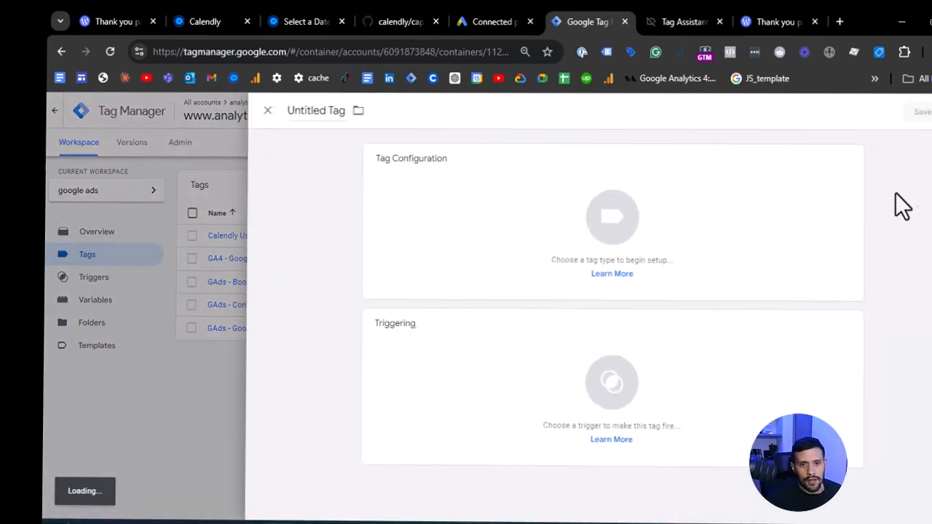
{"action": "left_click", "coordinate": [454, 279]}
{"action": "scroll", "coordinate": [757, 284], "scroll_direction": "down", "scroll_amount": 2}
{"action": "scroll", "coordinate": [753, 313], "scroll_direction": "up", "scroll_amount": 2}
{"action": "left_click", "coordinate": [728, 247]}
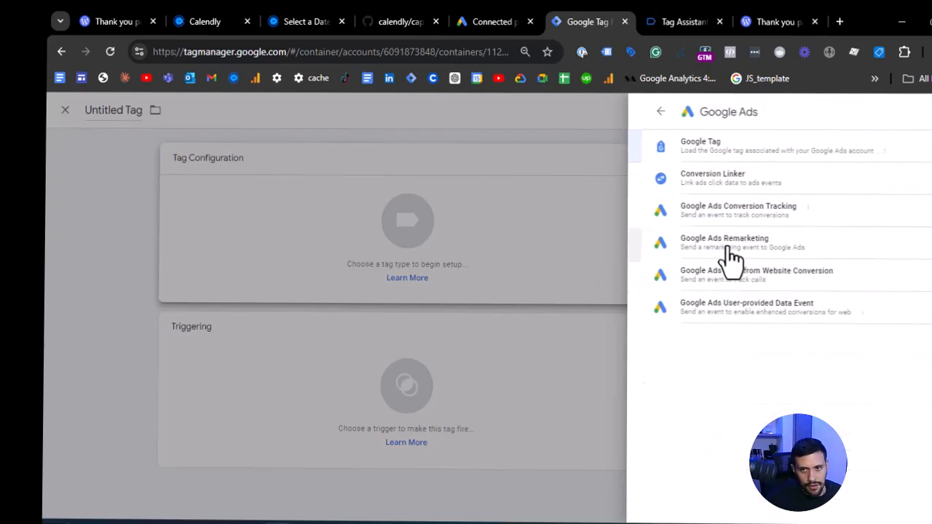
{"action": "left_click", "coordinate": [703, 324]}
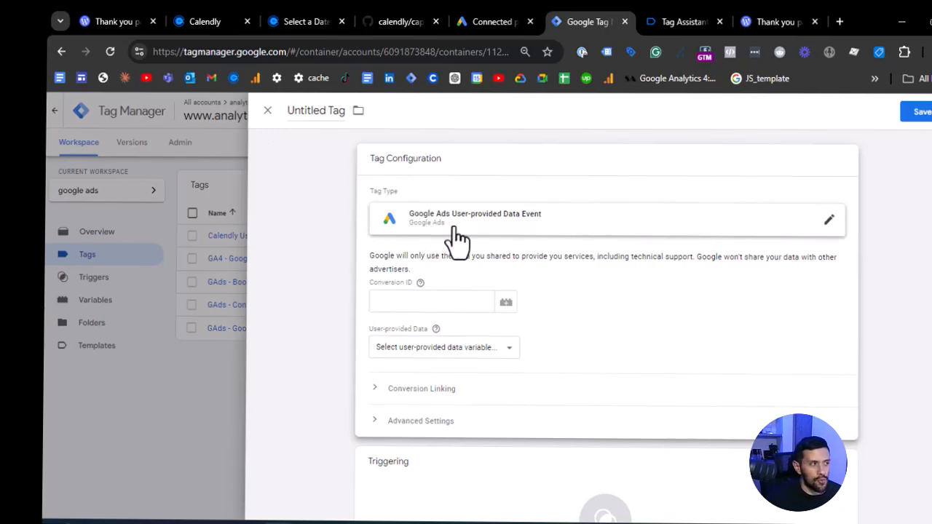
- Name the tag GAds- User-Provided Data Event and fire it on the Thank you page trigger
{"action": "double_click", "coordinate": [317, 115]}
{"action": "type", "text": "G"}
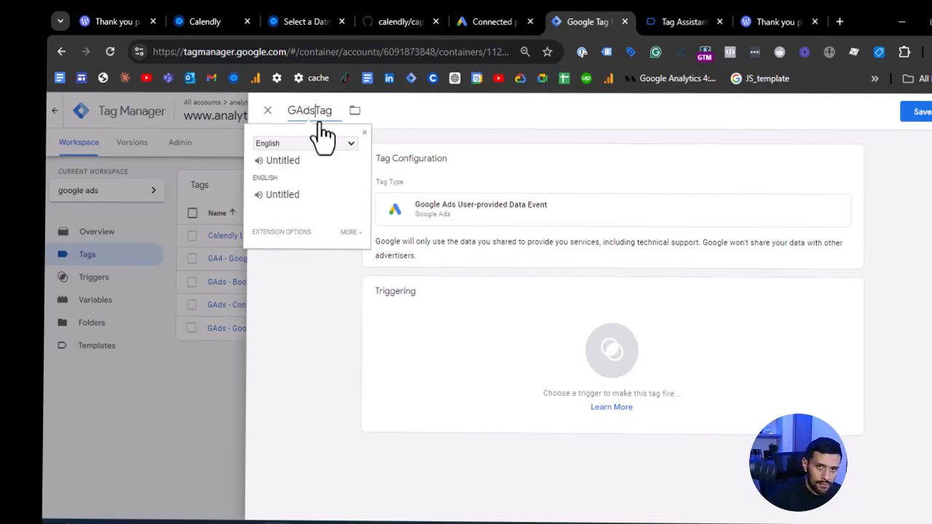
{"action": "type", "text": "Ads- User"}
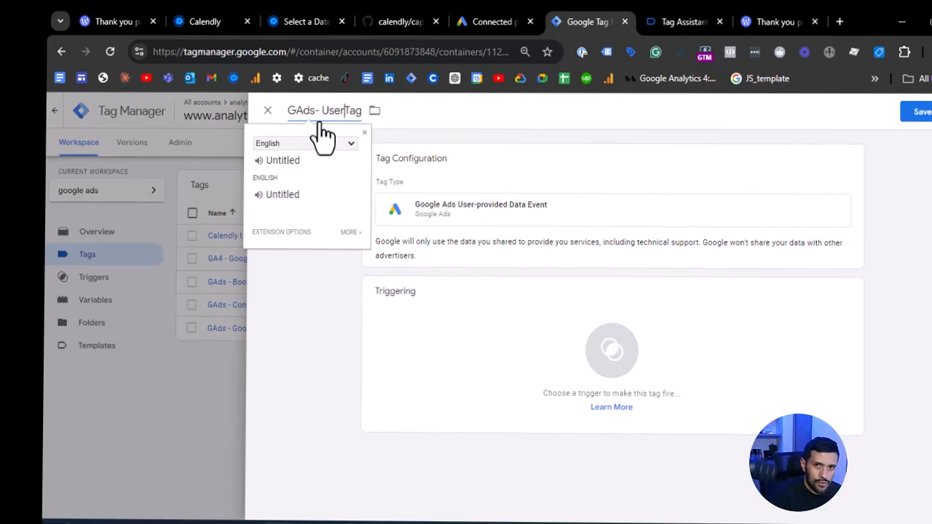
{"action": "type", "text": "-Provide"}
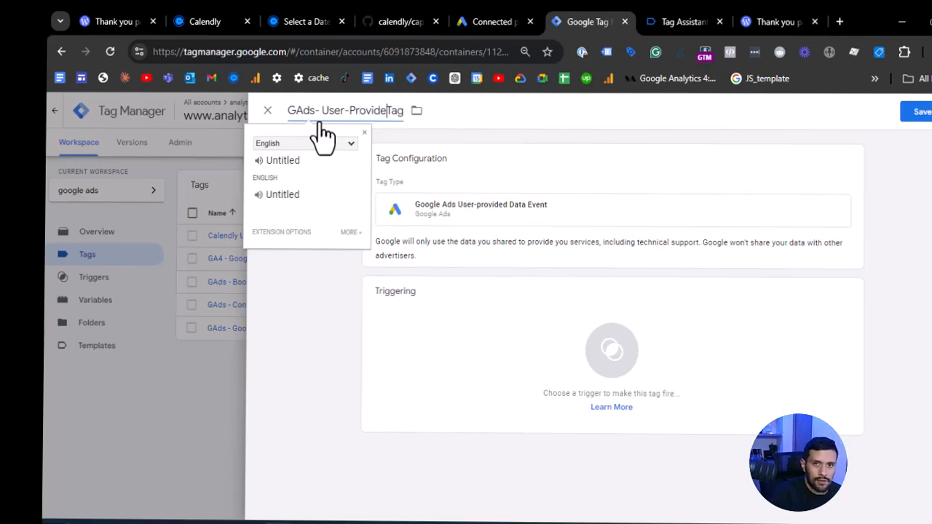
{"action": "type", "text": "d Data "}
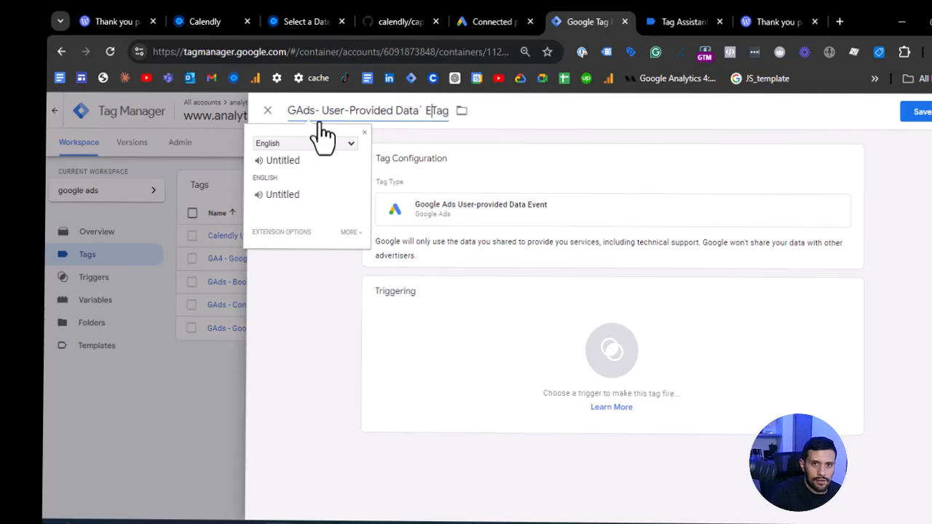
{"action": "type", "text": "Event"}
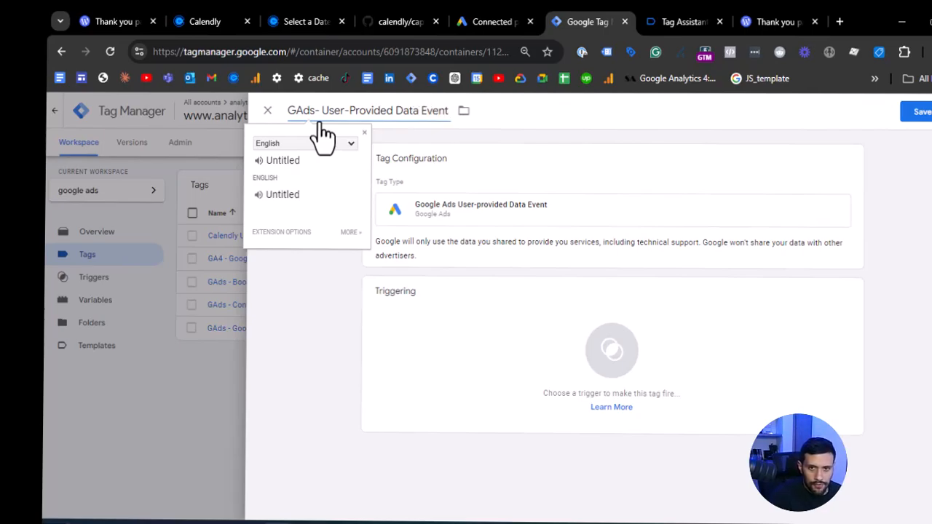
{"action": "left_click", "coordinate": [624, 306]}
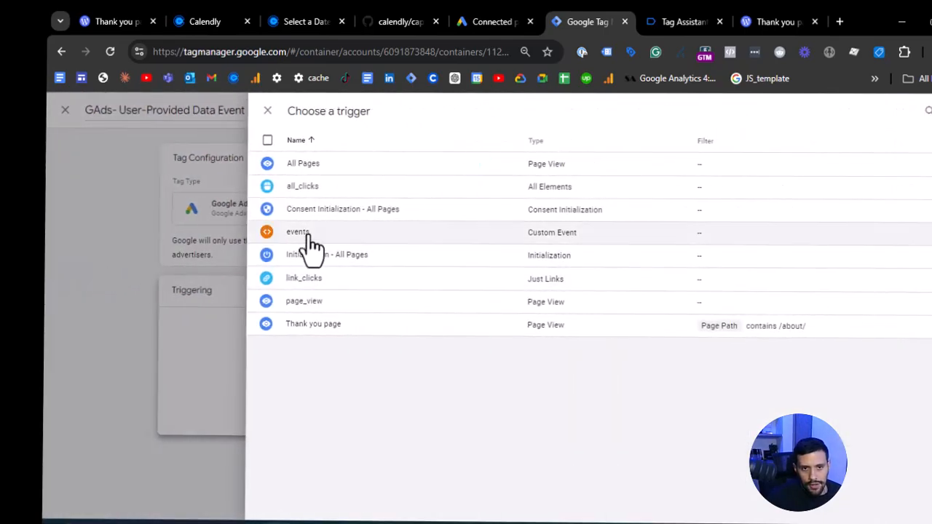
{"action": "left_click", "coordinate": [329, 323]}
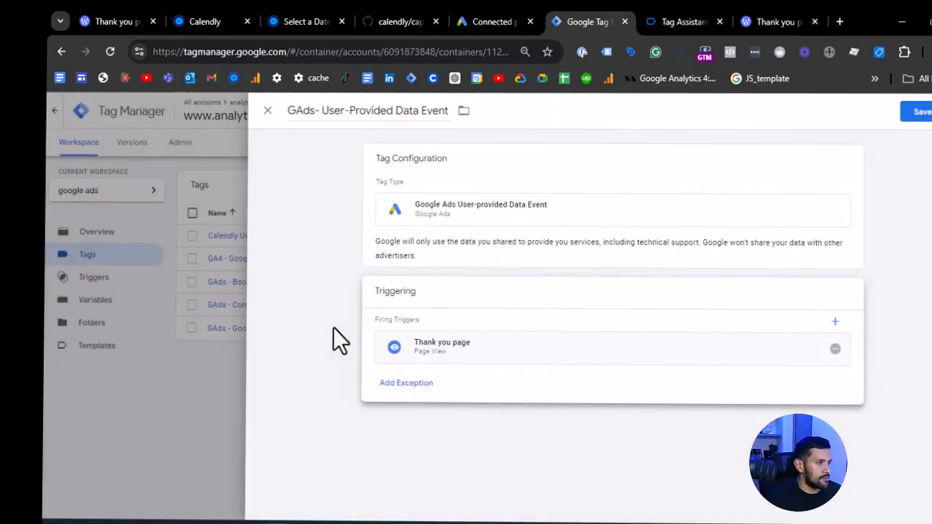
{"action": "left_click", "coordinate": [547, 264]}
{"action": "left_click", "coordinate": [431, 301]}
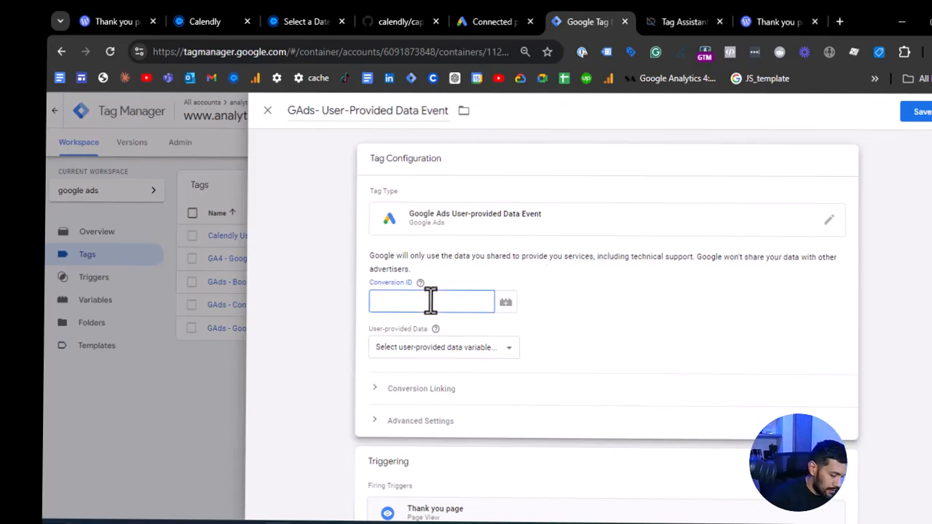
{"action": "type", "text": "{{"}
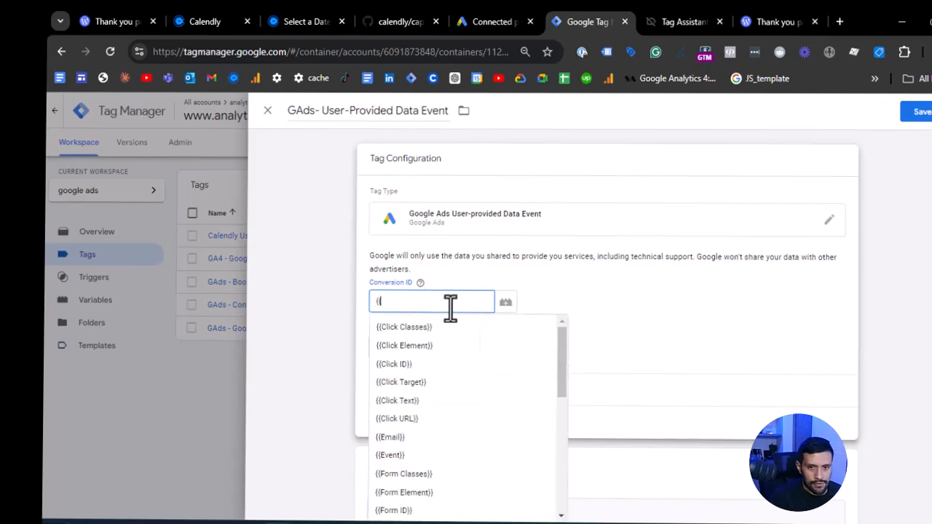
{"action": "scroll", "coordinate": [471, 348], "scroll_direction": "down", "scroll_amount": 2}
{"action": "scroll", "coordinate": [504, 382], "scroll_direction": "down", "scroll_amount": 1}
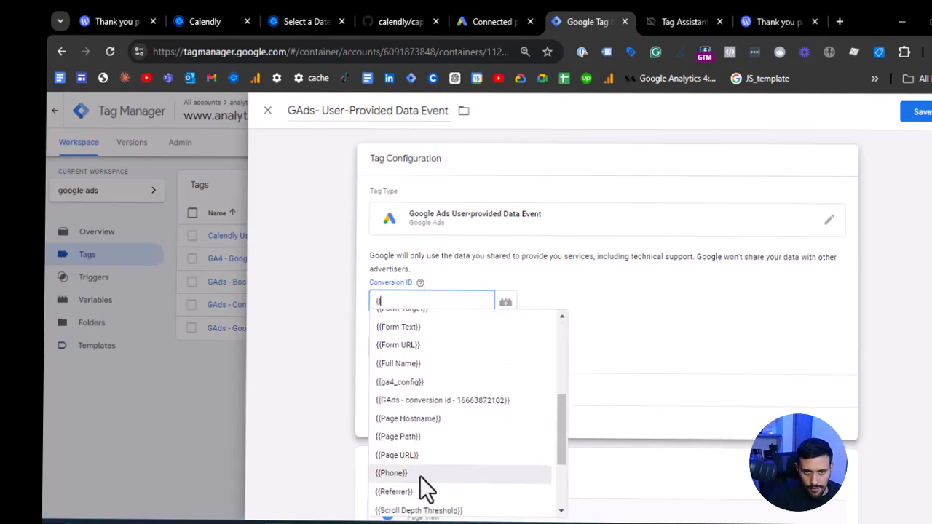
{"action": "scroll", "coordinate": [419, 476], "scroll_direction": "down", "scroll_amount": 2}
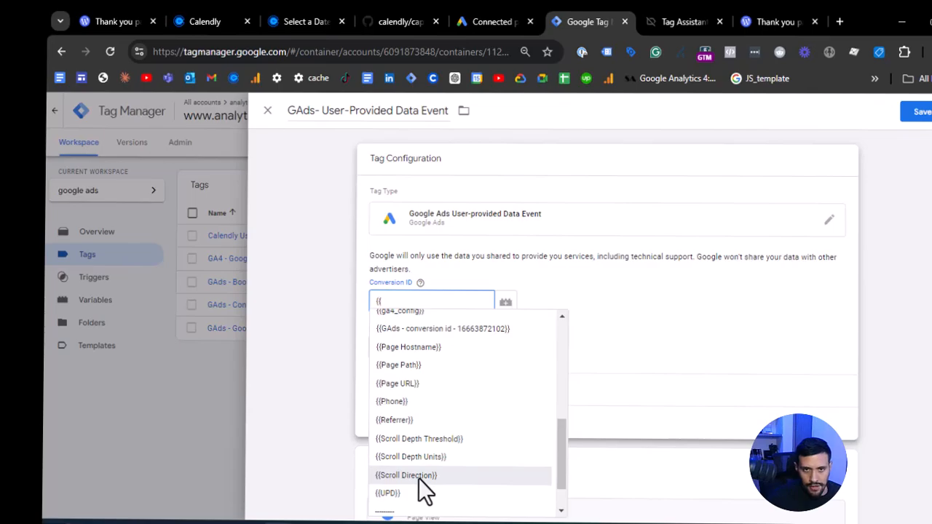
{"action": "left_click", "coordinate": [457, 329]}
- Select {{UPD}} as the tag's user-provided data variable and save the tag
{"action": "scroll", "coordinate": [592, 307], "scroll_direction": "down", "scroll_amount": 1}
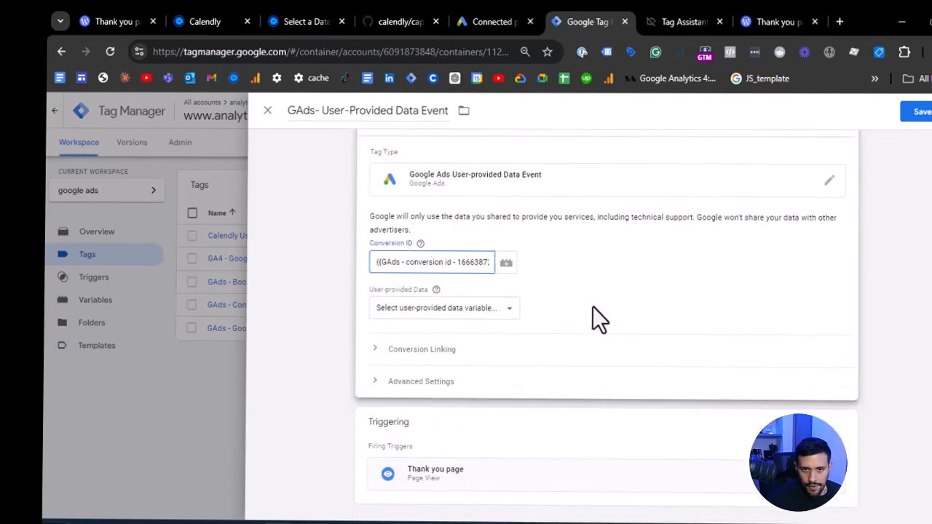
{"action": "left_click", "coordinate": [494, 311]}
{"action": "left_click", "coordinate": [411, 335]}
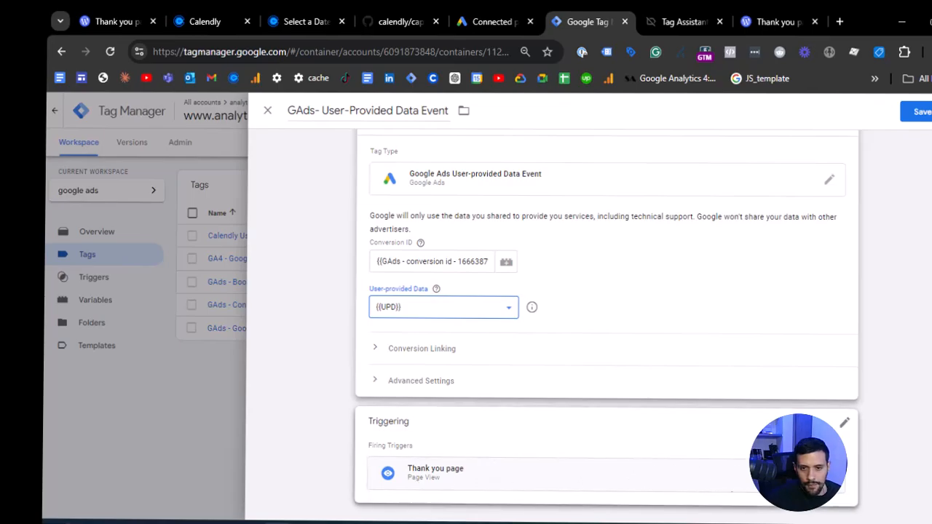
{"action": "scroll", "coordinate": [884, 146], "scroll_direction": "up", "scroll_amount": 1}
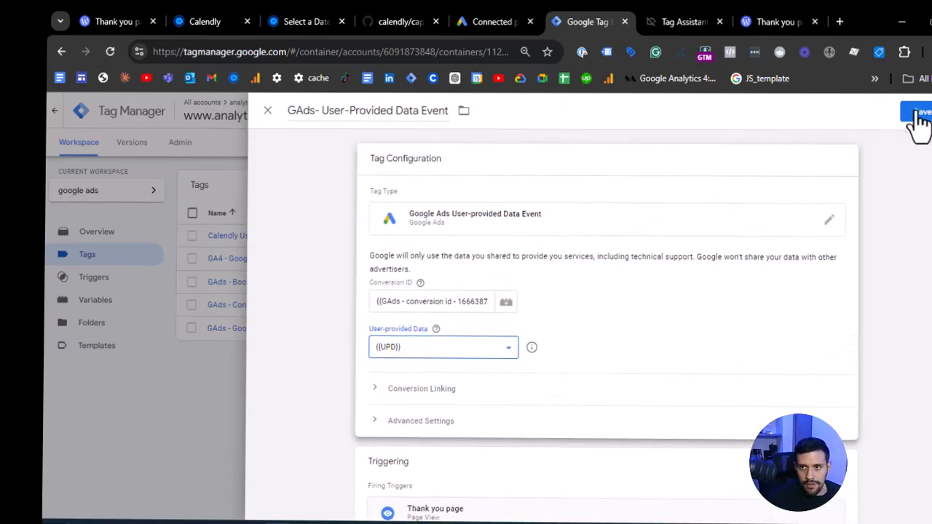
{"action": "left_click", "coordinate": [918, 115]}
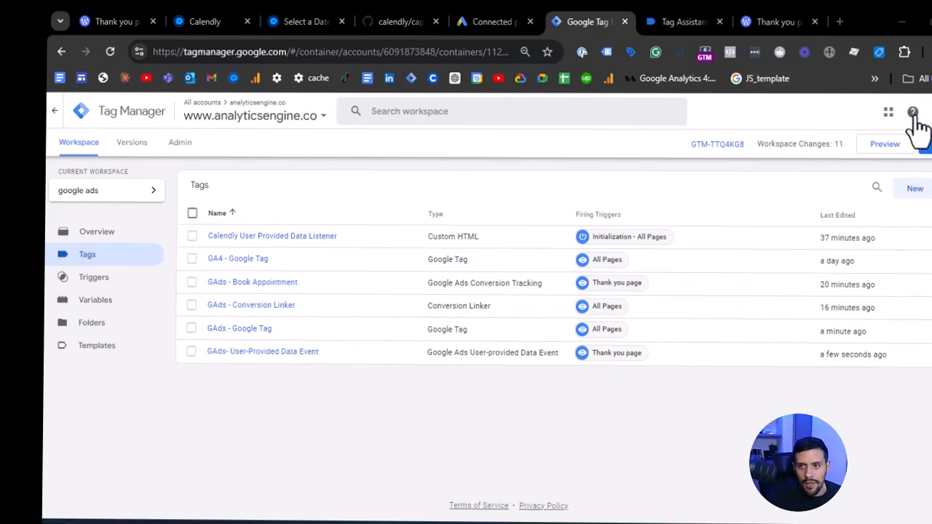
- Preview the container with Tag Assistant and switch to the connected Calendly booking page
{"action": "left_click", "coordinate": [887, 147]}
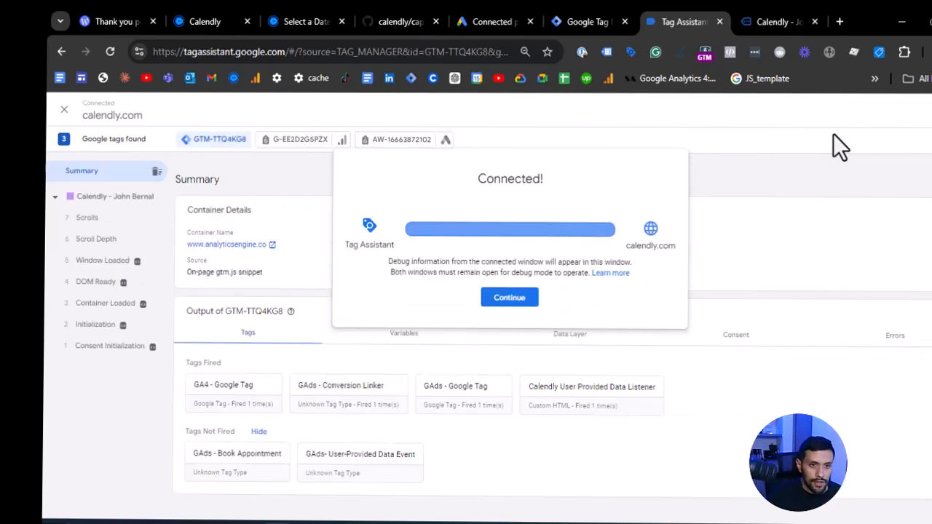
{"action": "left_click", "coordinate": [523, 297]}
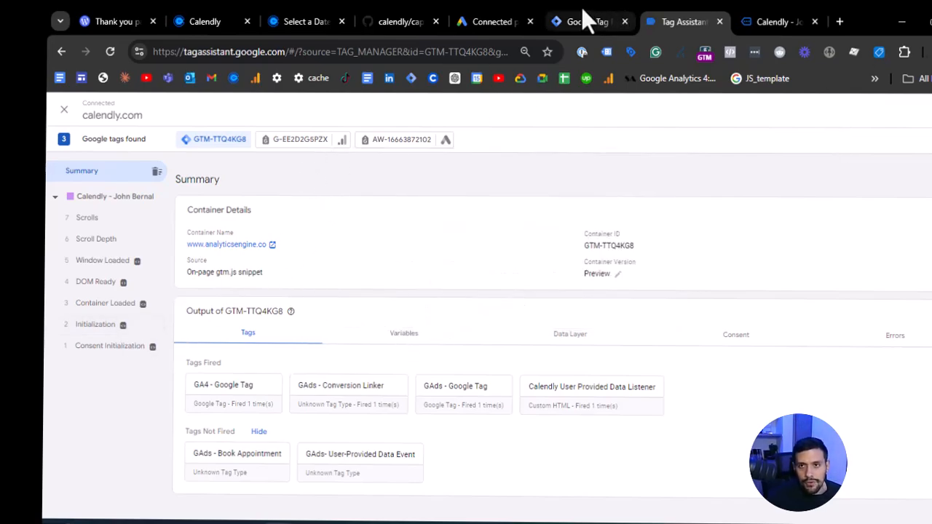
{"action": "left_click", "coordinate": [787, 19]}
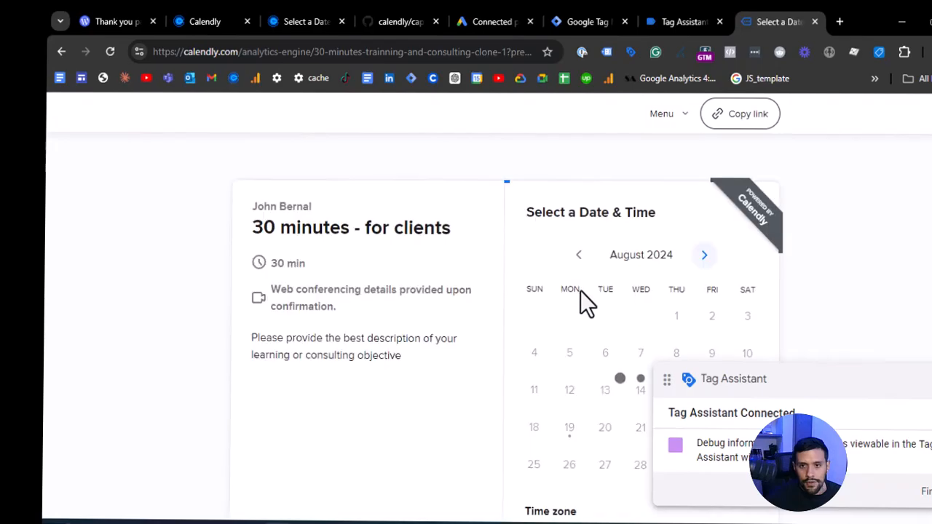
- Book the 09:00 slot on August 20, 2024, with test invitee details and schedule the meeting
{"action": "left_click_drag", "start_coordinate": [911, 368], "coordinate": [819, 218]}
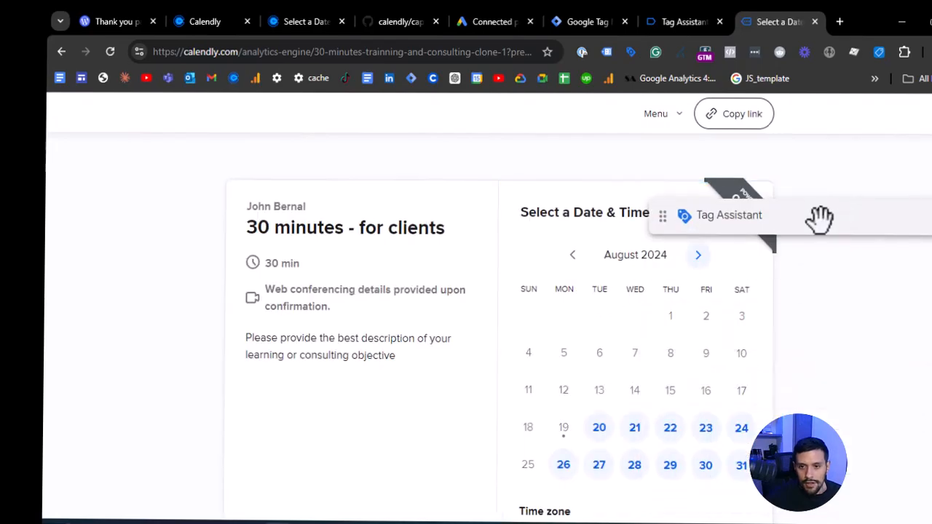
{"action": "left_click", "coordinate": [599, 428]}
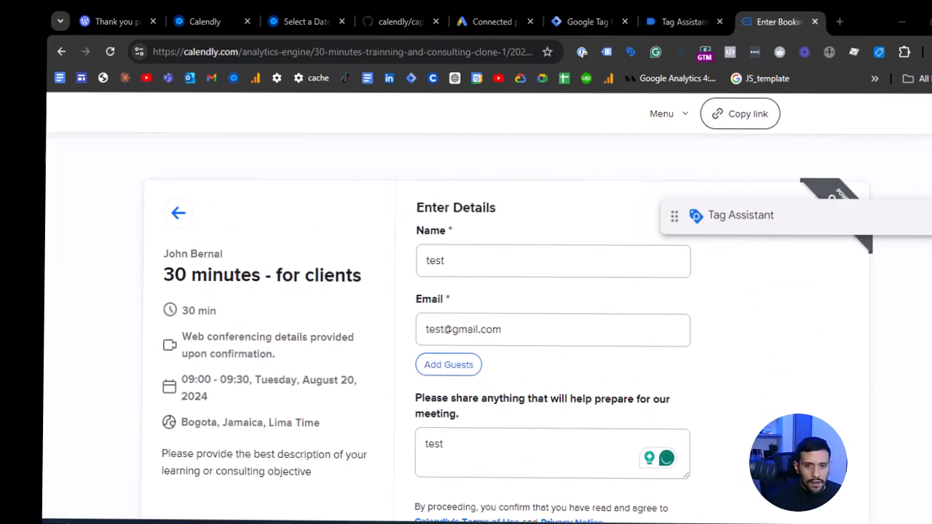
{"action": "scroll", "coordinate": [553, 291], "scroll_direction": "down", "scroll_amount": 2}
{"action": "left_click", "coordinate": [457, 445]}
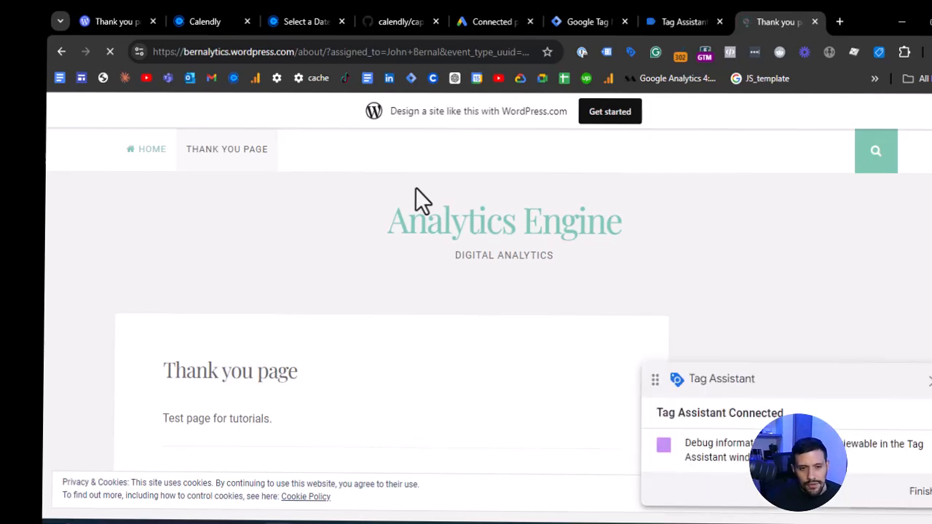
{"action": "scroll", "coordinate": [508, 308], "scroll_direction": "down", "scroll_amount": 1}
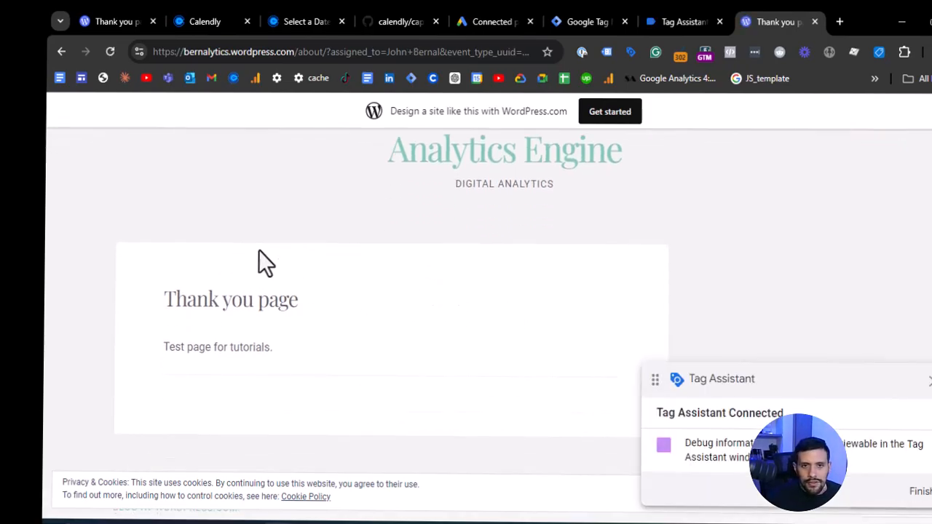
{"action": "scroll", "coordinate": [325, 243], "scroll_direction": "up", "scroll_amount": 1}
- In Tag Assistant, examine the tags for the thank-you page's Container Loaded event and the GAds - Book Appointment firing details
{"action": "left_click", "coordinate": [604, 24]}
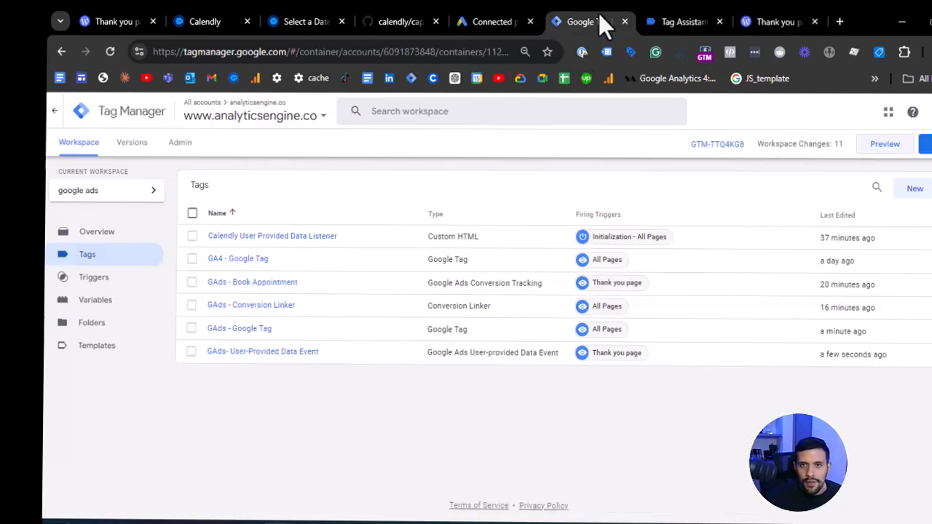
{"action": "left_click", "coordinate": [662, 20]}
{"action": "left_click", "coordinate": [109, 299]}
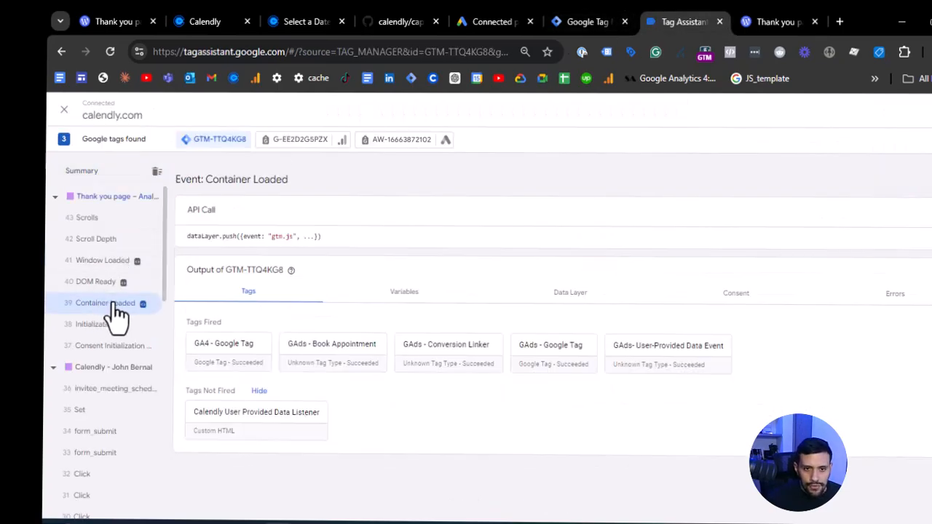
{"action": "left_click", "coordinate": [365, 352]}
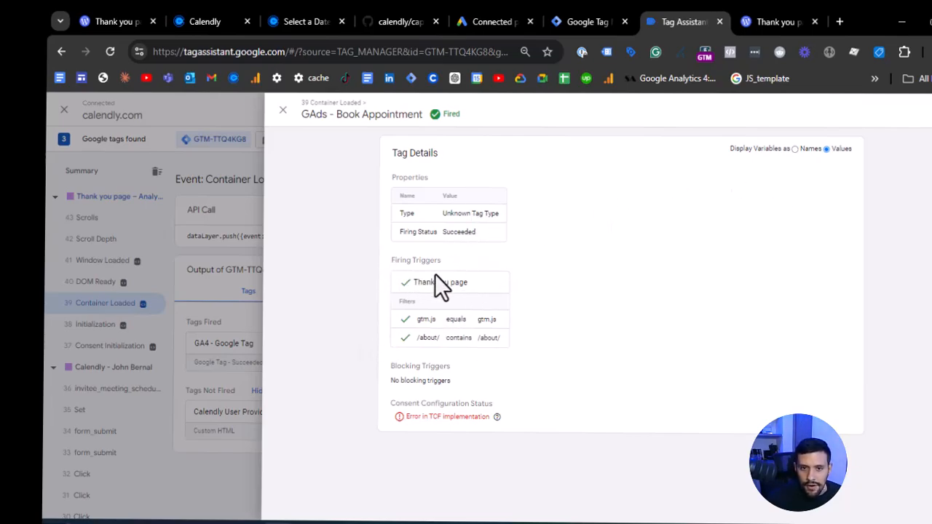
{"action": "left_click", "coordinate": [220, 291]}
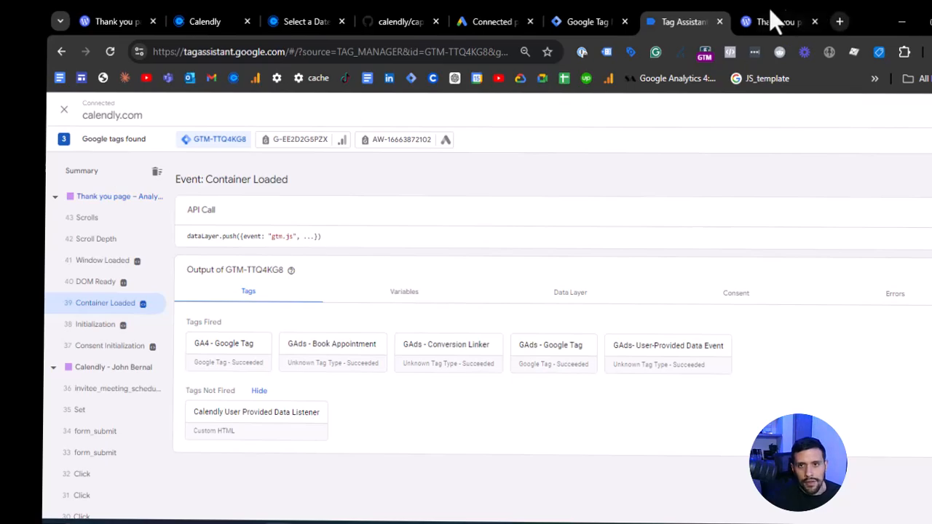
- Close the Tag Assistant and test thank-you page tabs, and reload the Google Tag Manager workspace
{"action": "middle_click", "coordinate": [662, 24]}
{"action": "left_click", "coordinate": [572, 21]}
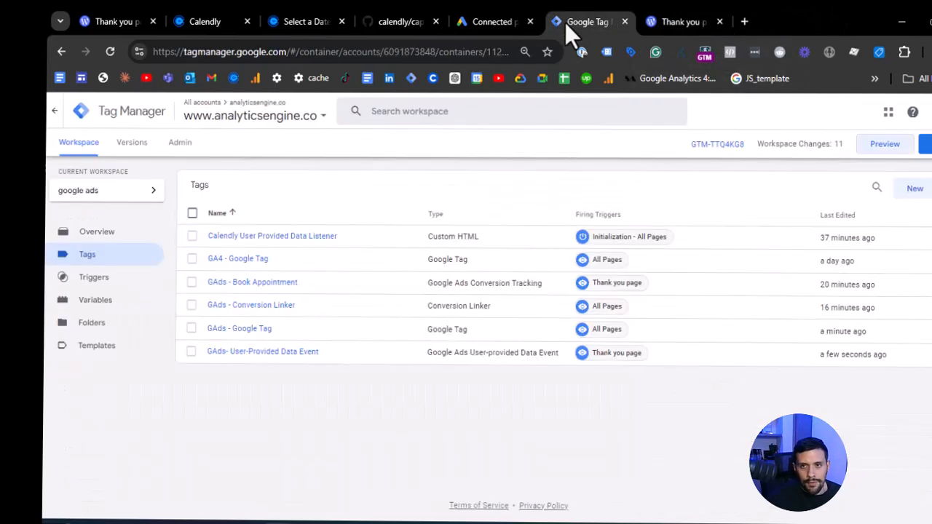
{"action": "middle_click", "coordinate": [655, 19]}
{"action": "left_click", "coordinate": [107, 51]}
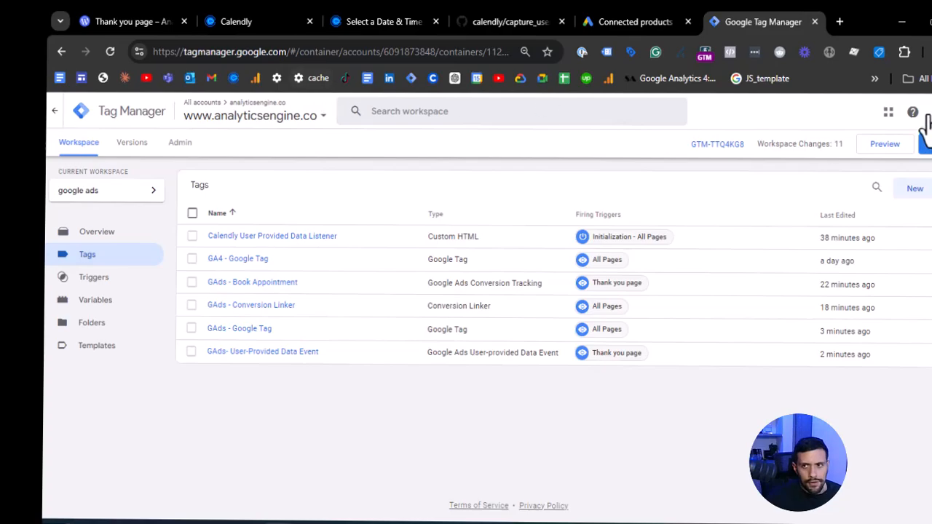
- Delete Chrome's cached images and files for all time and reload Google Tag Manager
{"action": "left_click", "coordinate": [926, 51]}
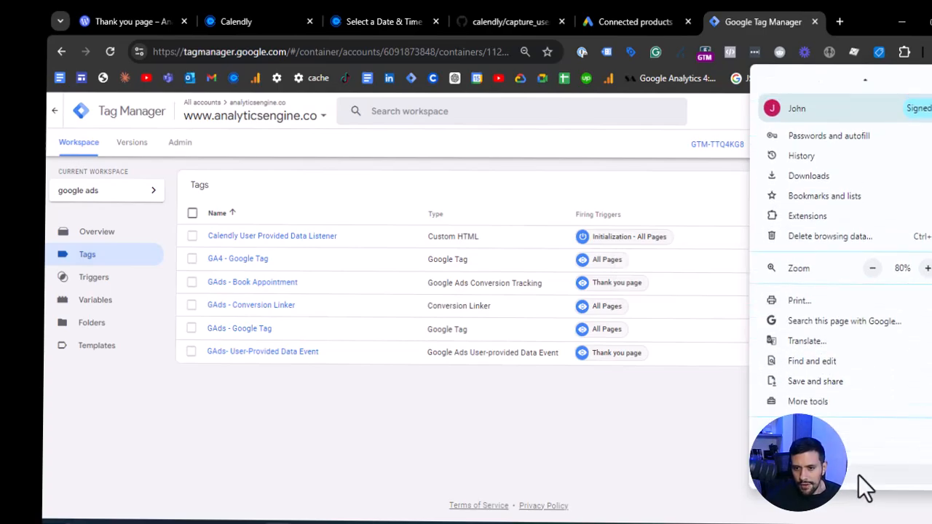
{"action": "left_click", "coordinate": [852, 470]}
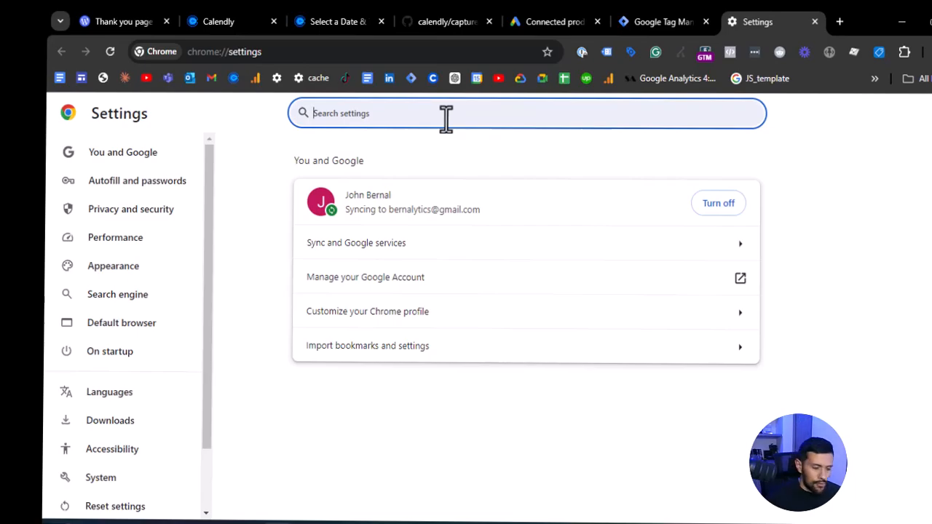
{"action": "type", "text": "cache"}
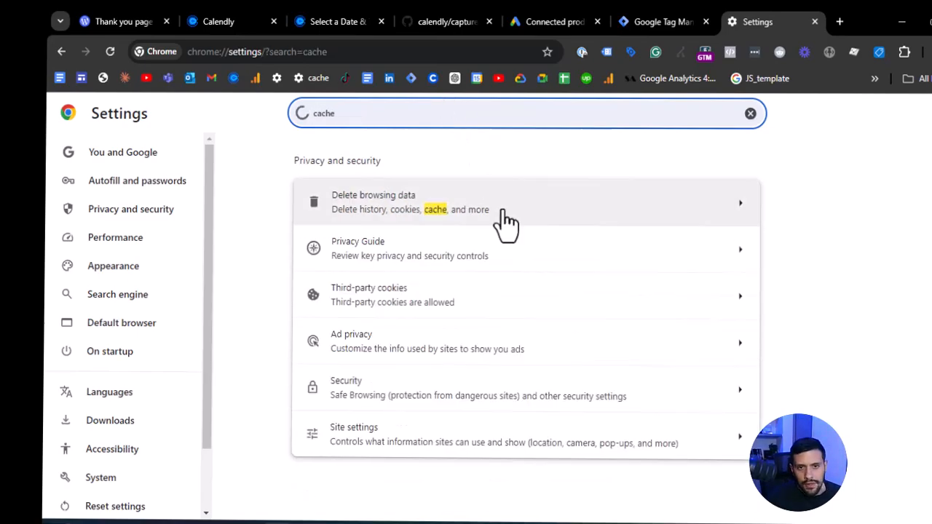
{"action": "left_click", "coordinate": [497, 220]}
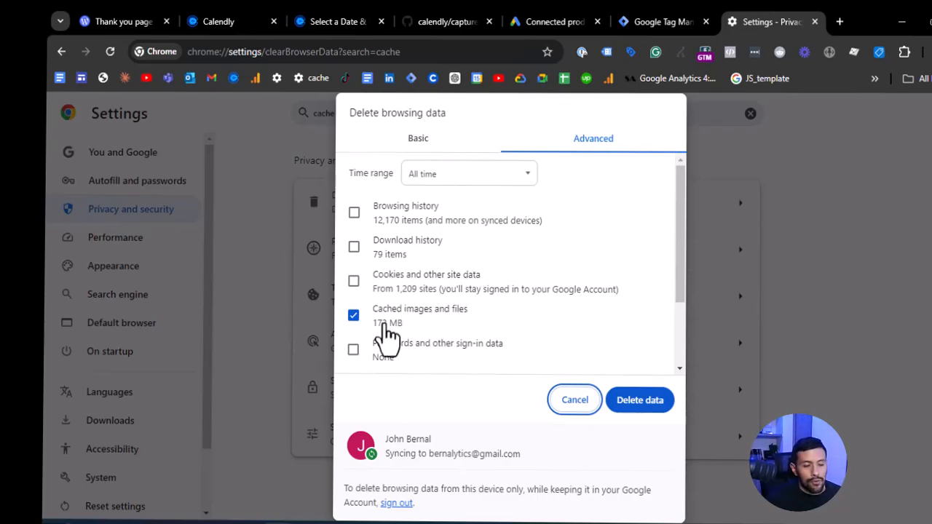
{"action": "left_click", "coordinate": [626, 400]}
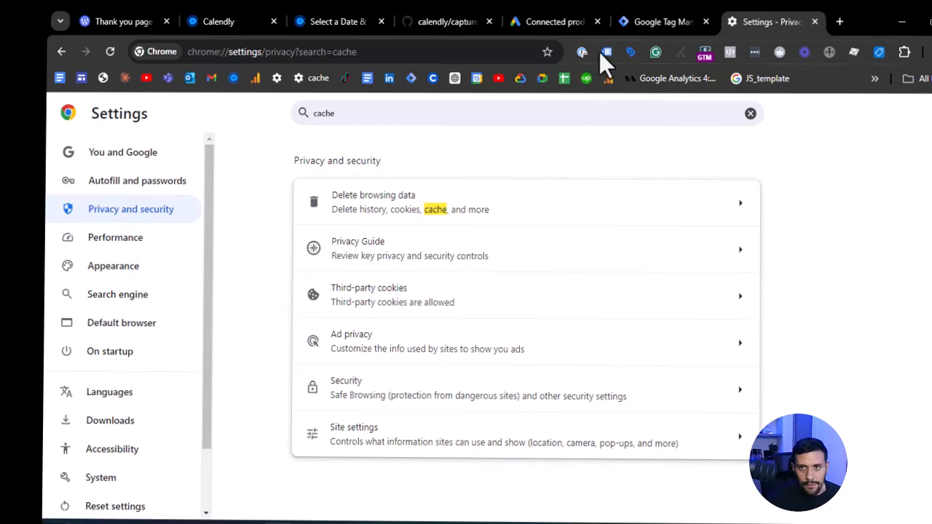
{"action": "left_click", "coordinate": [651, 13]}
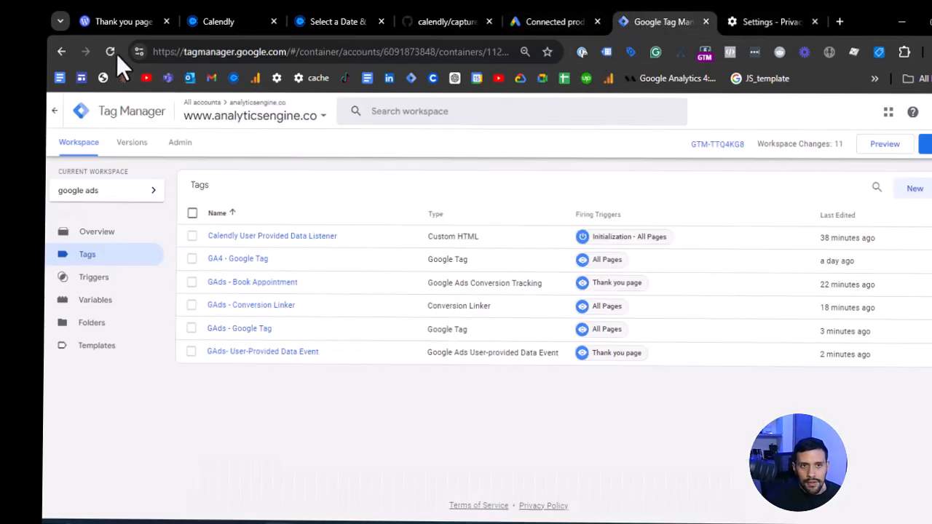
{"action": "left_click", "coordinate": [736, 16]}
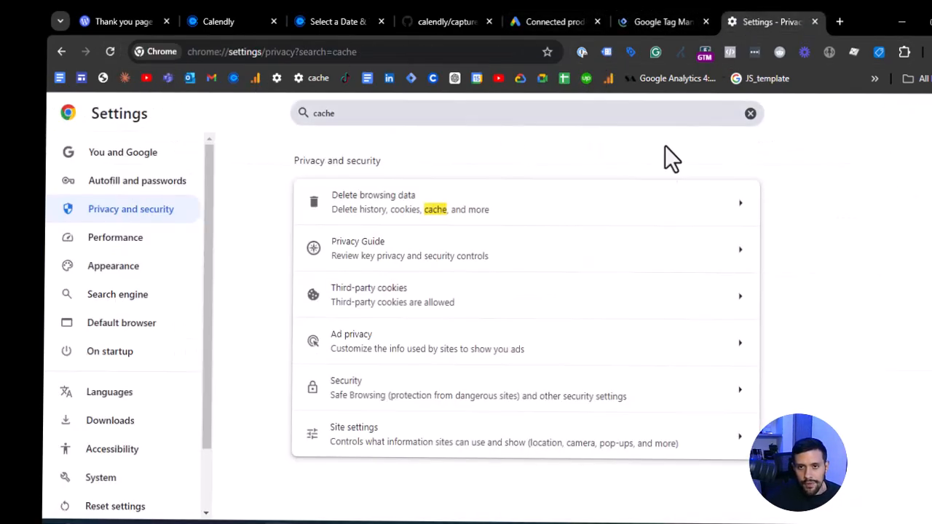
- Find calendly.com among all sites' stored data in Chrome and delete its site data and permissions
{"action": "left_click", "coordinate": [275, 79]}
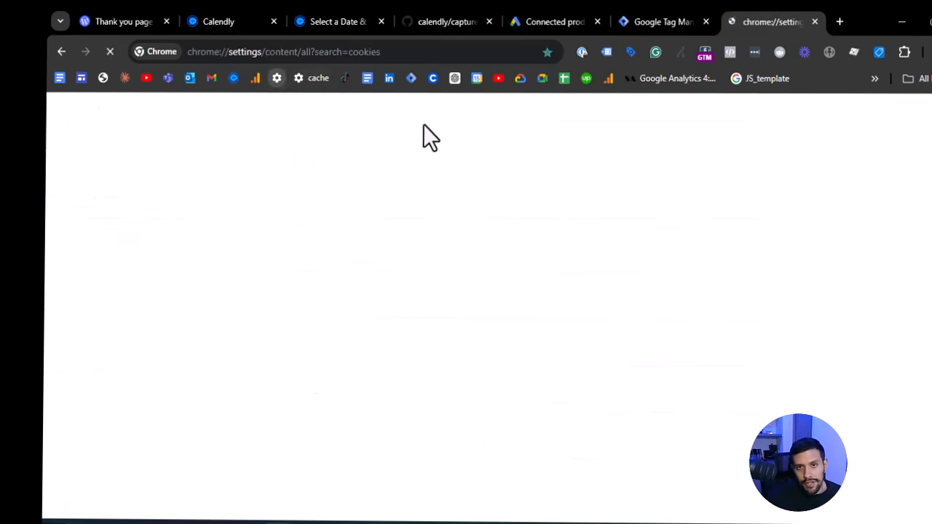
{"action": "left_click", "coordinate": [688, 152]}
{"action": "type", "text": "ca"}
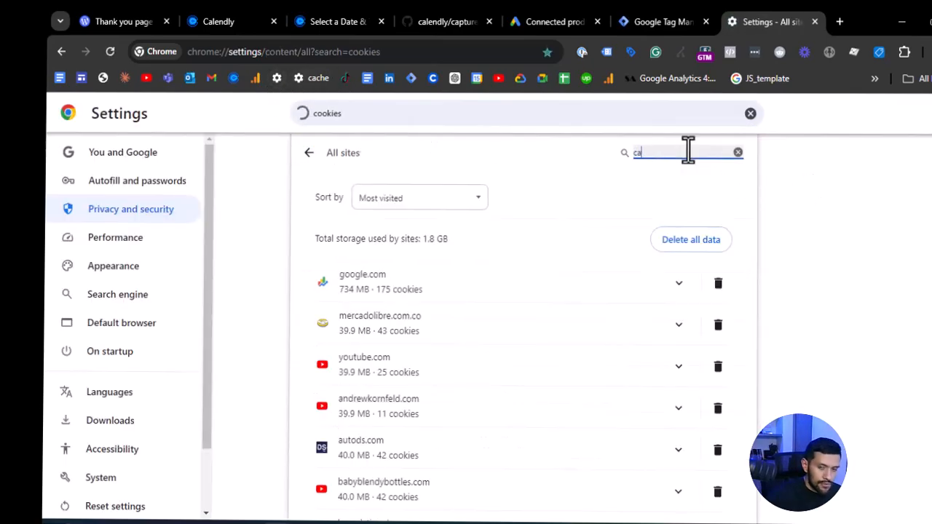
{"action": "type", "text": "lend"}
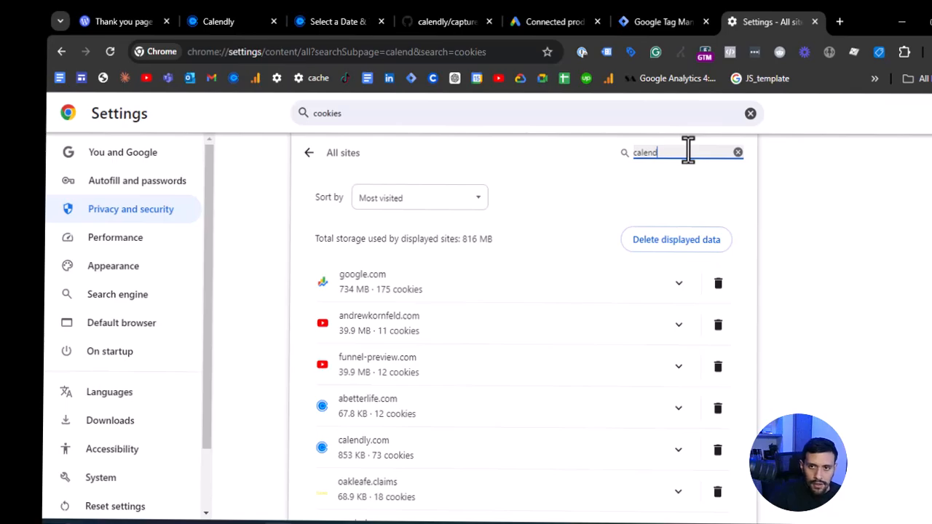
{"action": "type", "text": "ly.com"}
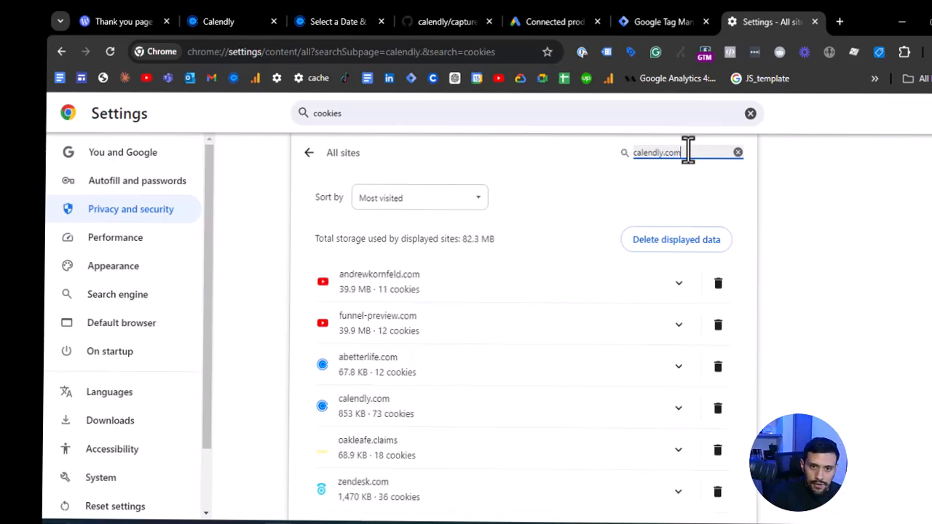
{"action": "left_click", "coordinate": [718, 408]}
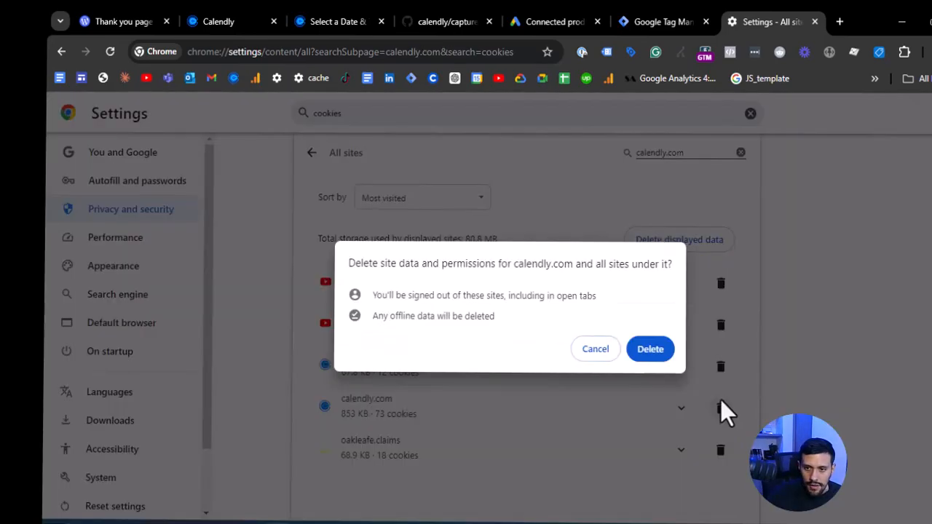
{"action": "left_click", "coordinate": [653, 357]}
- Search the stored site data for bernalytics and delete wordpress.com's site data and permissions
{"action": "double_click", "coordinate": [654, 150]}
{"action": "type", "text": "bernalytics"}
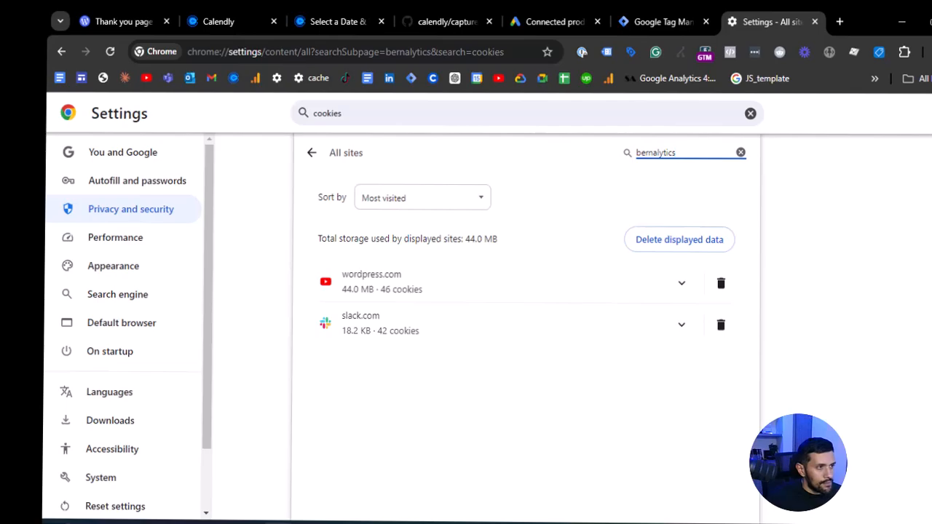
{"action": "left_click", "coordinate": [721, 283]}
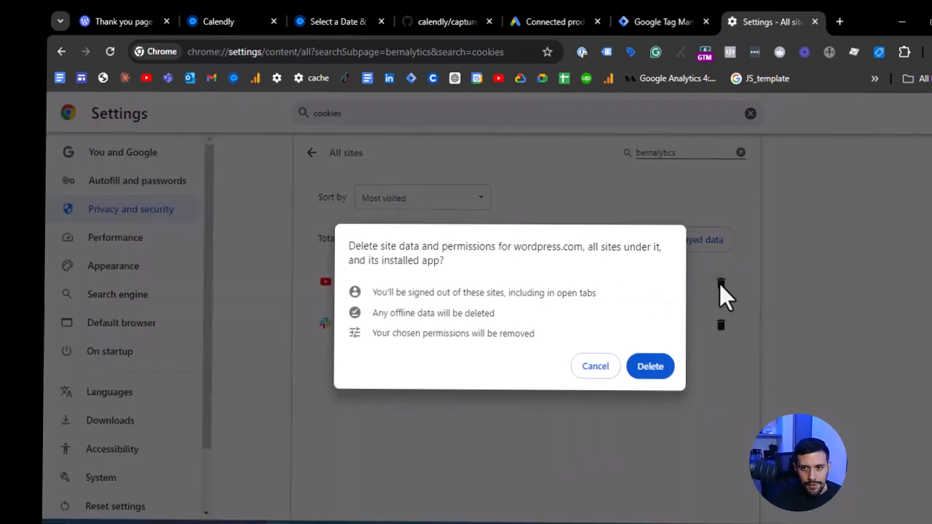
{"action": "left_click", "coordinate": [660, 366]}
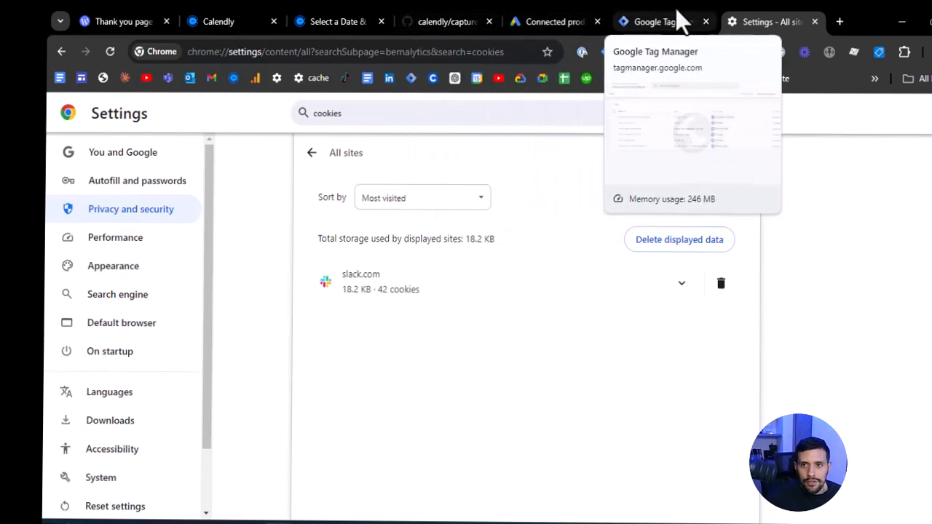
- Start a preview from Google Tag Manager and connect Tag Assistant to the Calendly 30-minute booking page
{"action": "left_click", "coordinate": [676, 17]}
{"action": "left_click", "coordinate": [867, 149]}
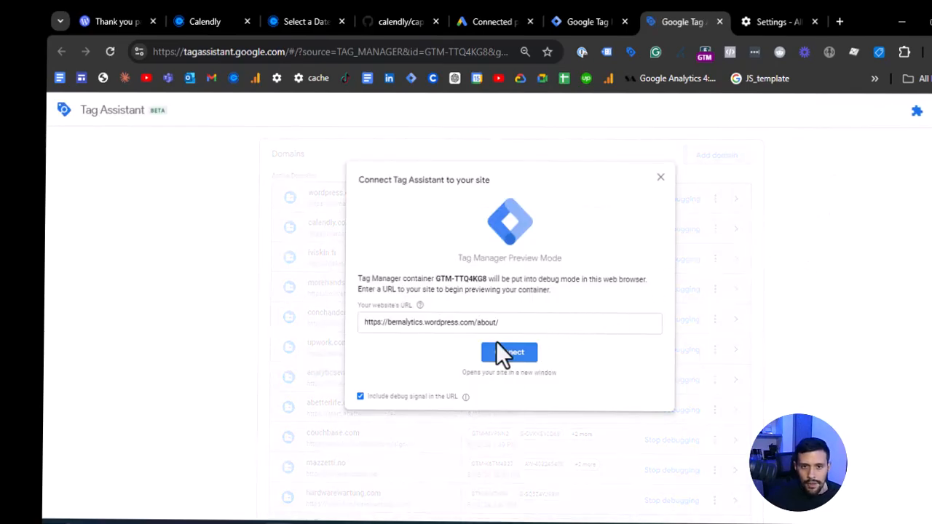
{"action": "left_click", "coordinate": [488, 329]}
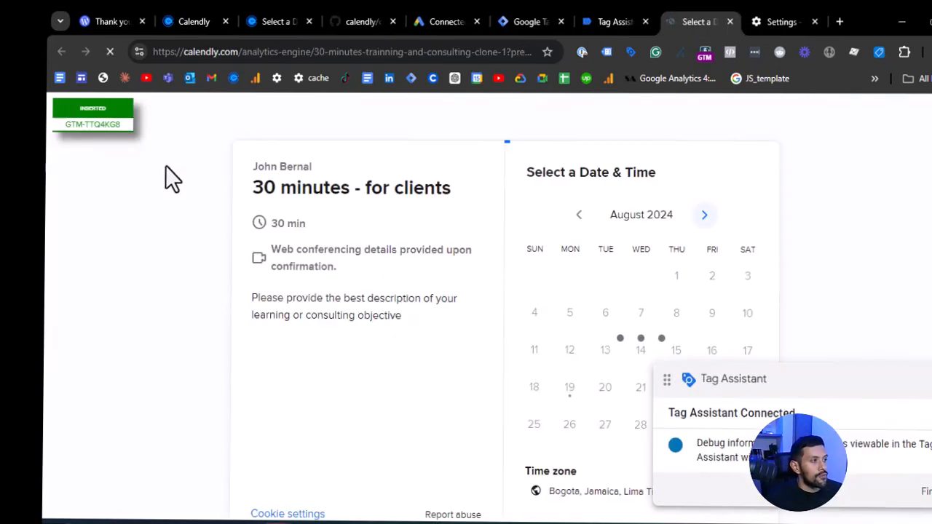
{"action": "left_click", "coordinate": [426, 295]}
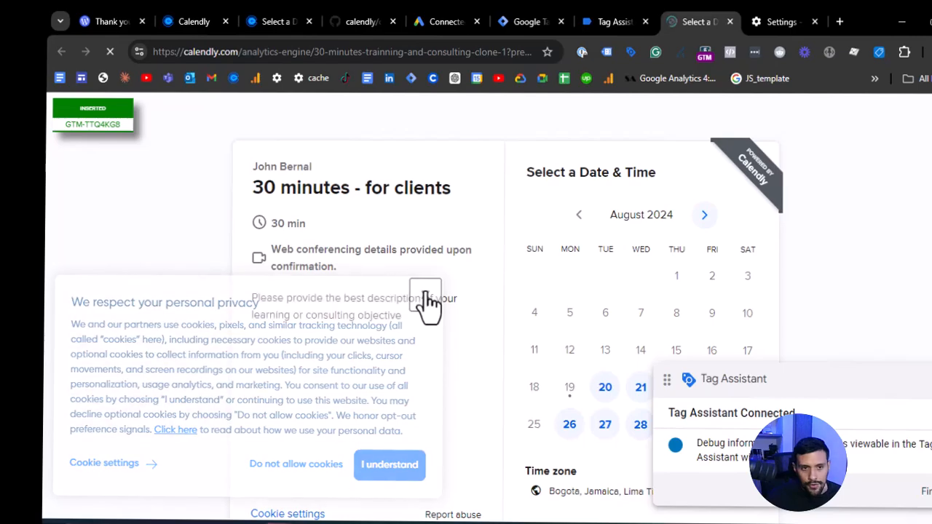
{"action": "left_click", "coordinate": [886, 382]}
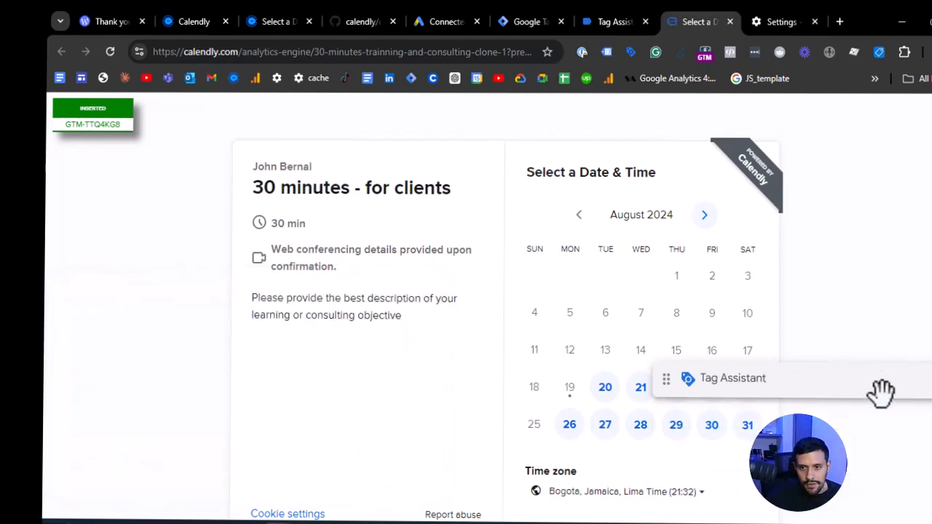
{"action": "left_click_drag", "start_coordinate": [886, 382], "coordinate": [869, 496]}
{"action": "left_click", "coordinate": [605, 390]}
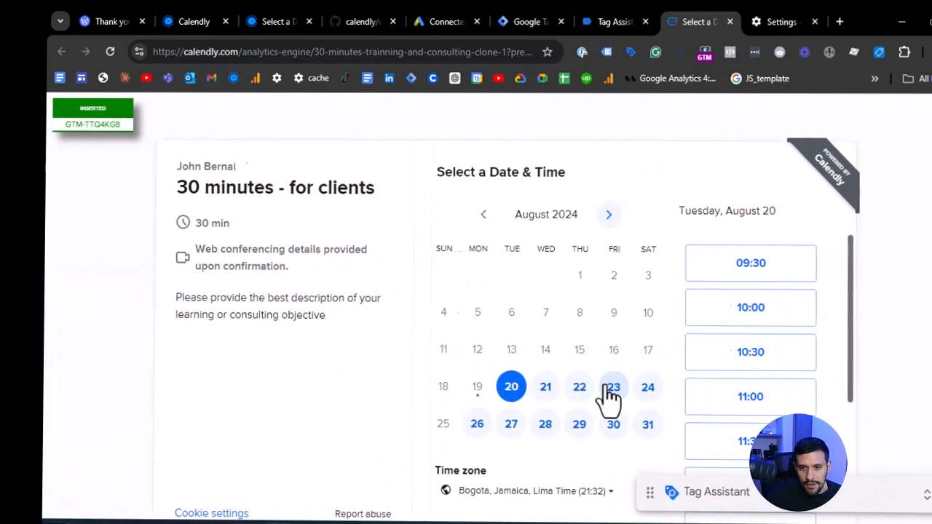
{"action": "left_click", "coordinate": [104, 53]}
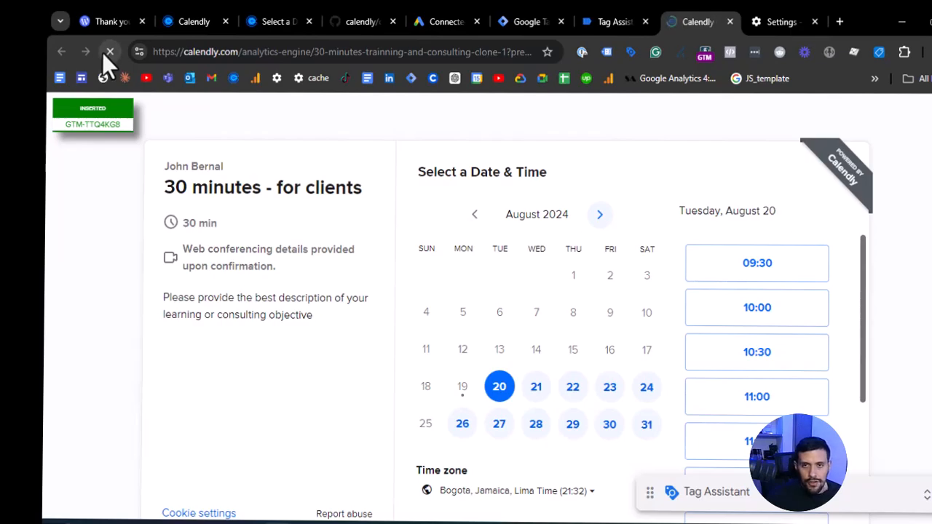
- In Chrome settings, search all sites for calendly, refresh the list and delete calendly.com's site data and permissions
{"action": "left_click", "coordinate": [754, 18]}
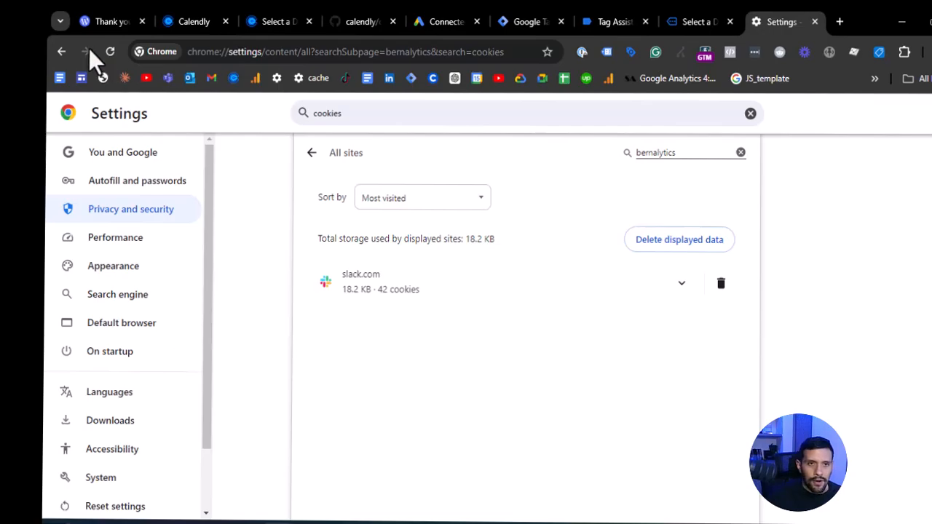
{"action": "double_click", "coordinate": [668, 156]}
{"action": "type", "text": "calendly"}
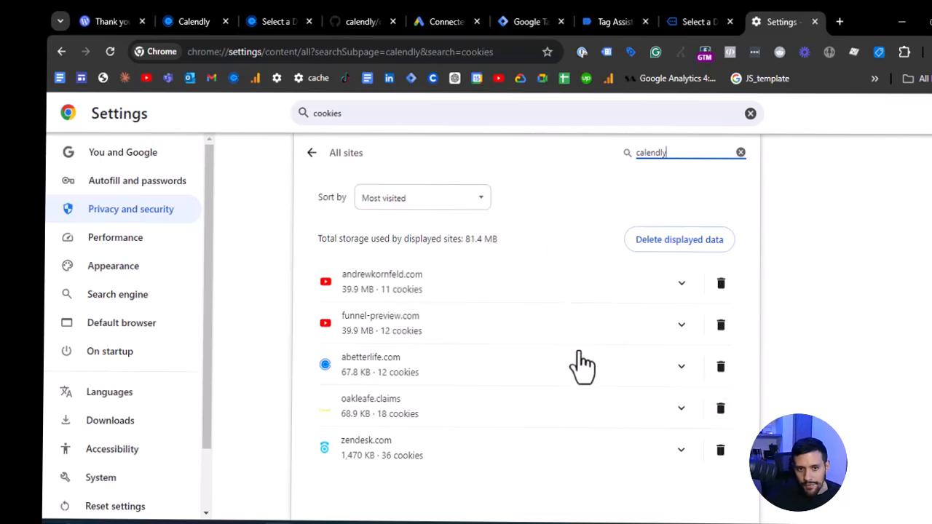
{"action": "left_click", "coordinate": [107, 51]}
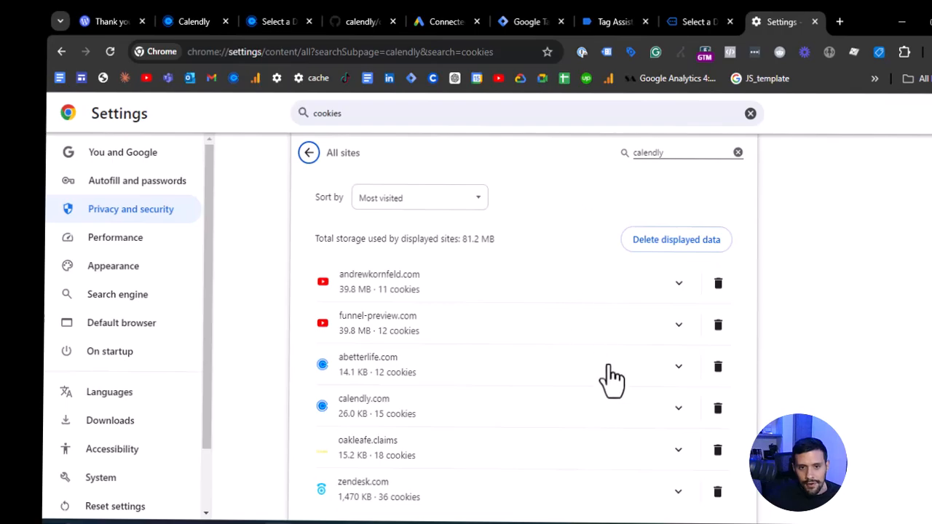
{"action": "left_click", "coordinate": [717, 407]}
{"action": "left_click", "coordinate": [650, 348]}
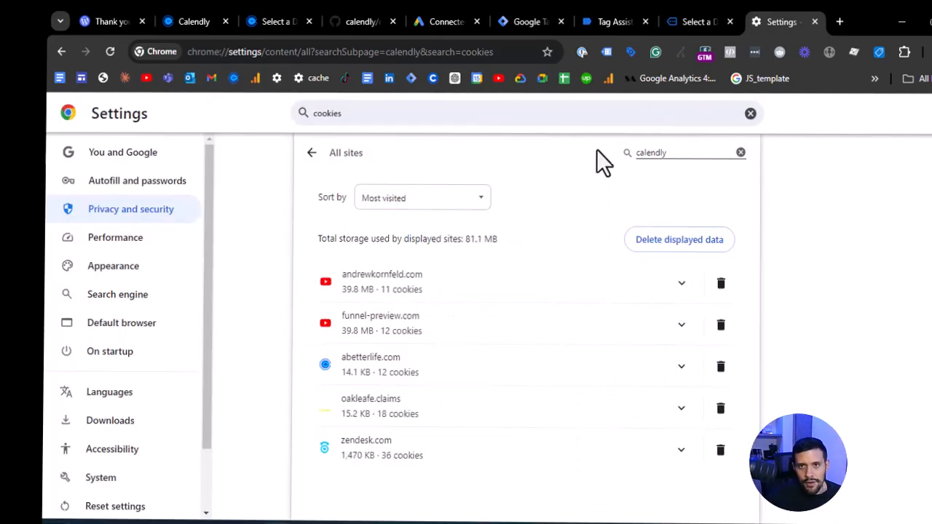
- Return to the Calendly booking page by way of Google Tag Manager, accept its cookies and collapse the Tag Assistant badge
{"action": "left_click", "coordinate": [542, 21]}
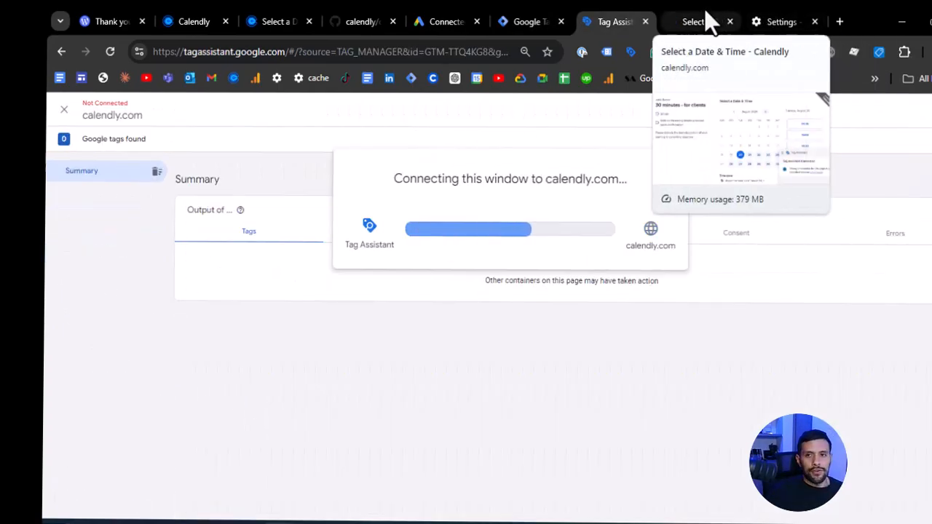
{"action": "left_click", "coordinate": [701, 10]}
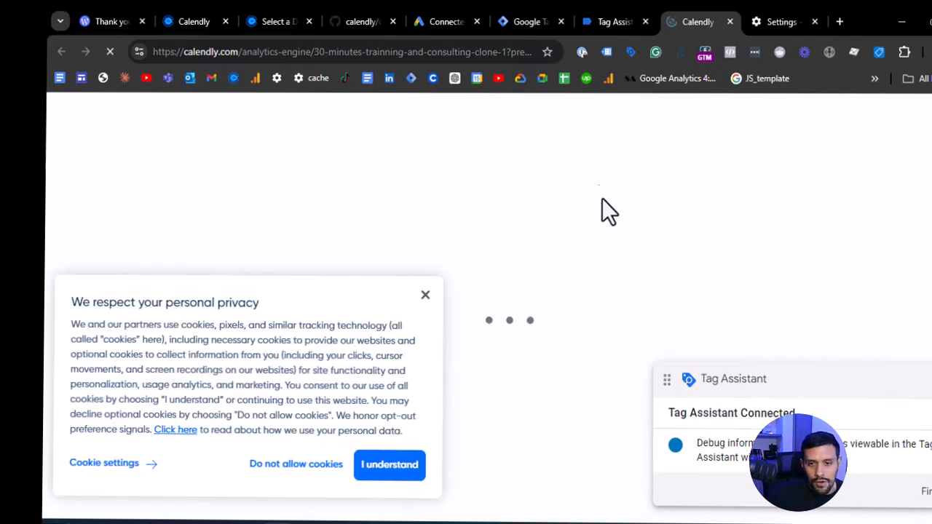
{"action": "left_click", "coordinate": [397, 472]}
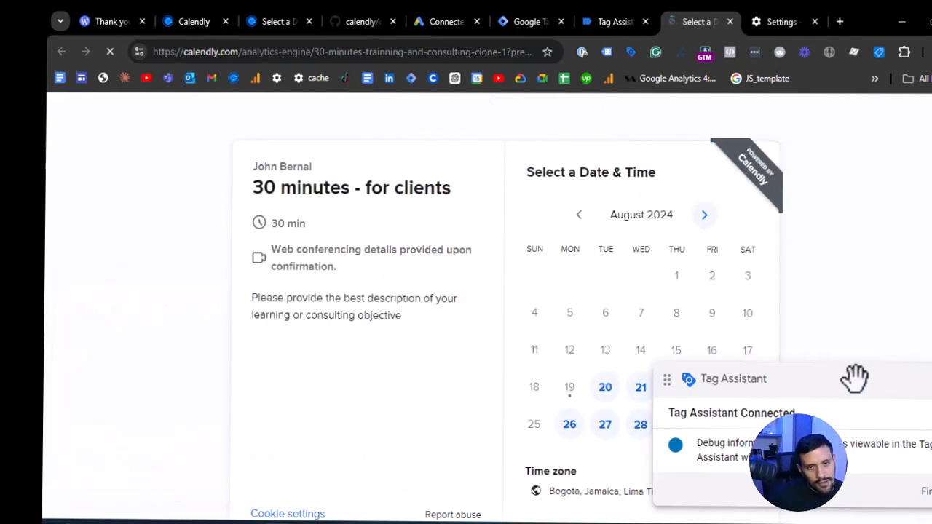
{"action": "left_click_drag", "start_coordinate": [916, 373], "coordinate": [900, 276]}
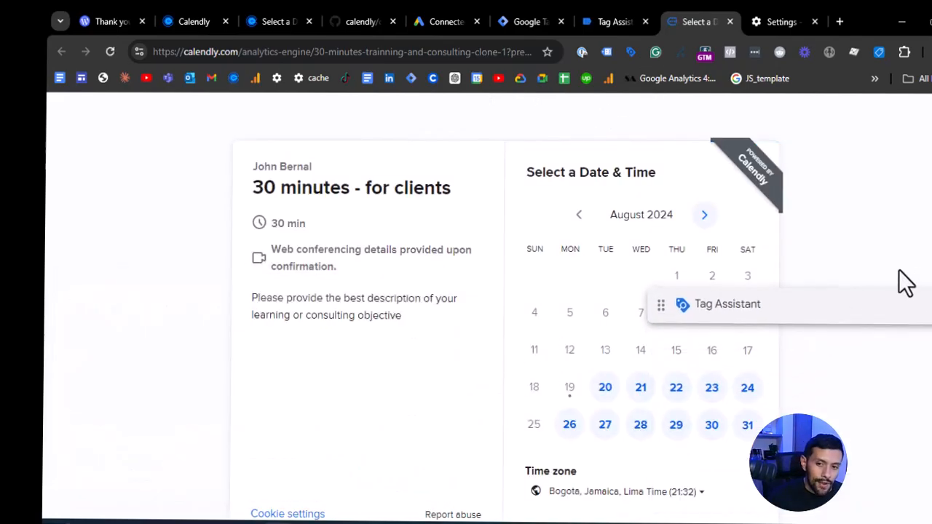
- Schedule the 09:30 slot on Tuesday, August 20, with "test" as name and meeting notes plus the invitee's email
{"action": "left_click", "coordinate": [606, 387]}
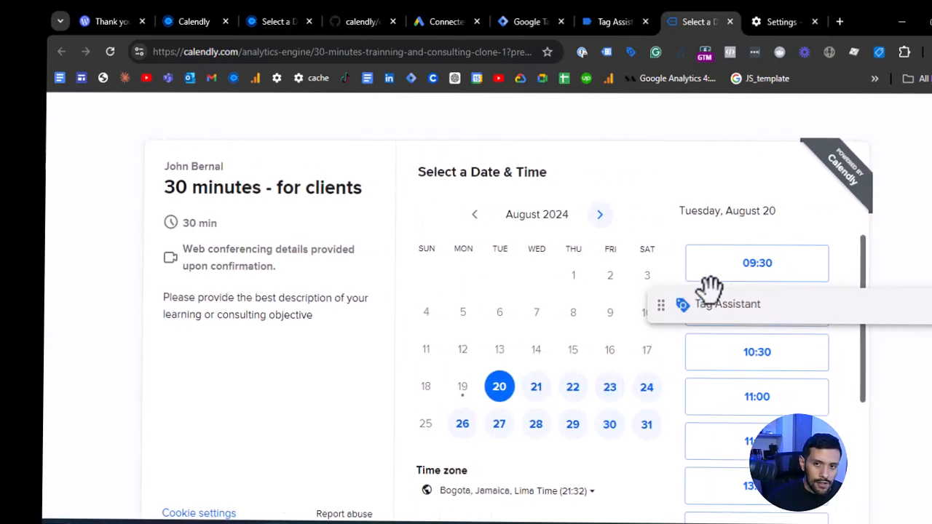
{"action": "left_click", "coordinate": [736, 276]}
{"action": "left_click", "coordinate": [792, 275]}
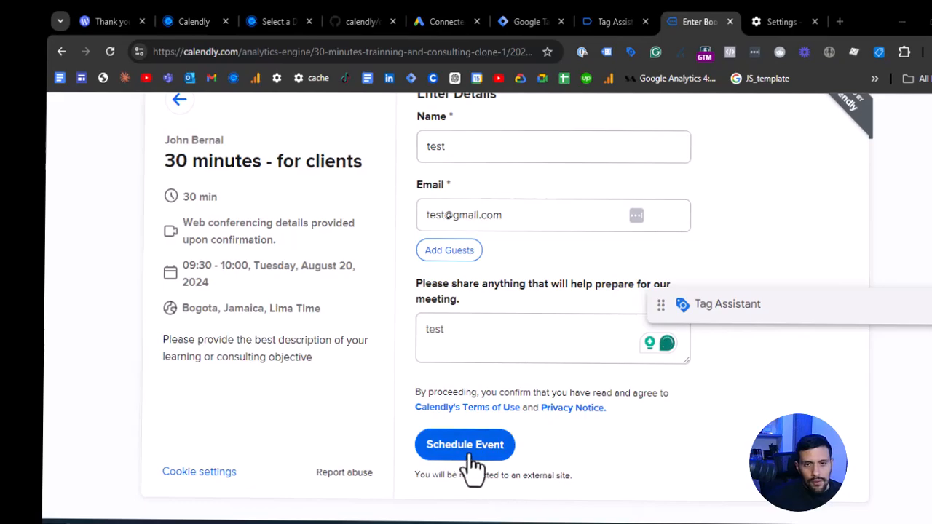
{"action": "left_click", "coordinate": [469, 453]}
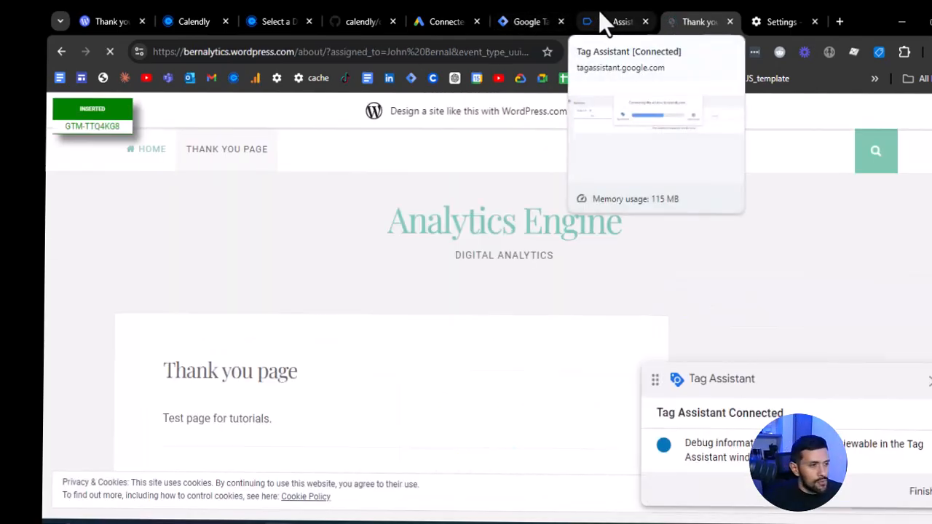
- In Tag Assistant, examine which tags fired on the thank-you page's Container Loaded event and their firing status
{"action": "left_click", "coordinate": [597, 24]}
{"action": "left_click", "coordinate": [134, 210]}
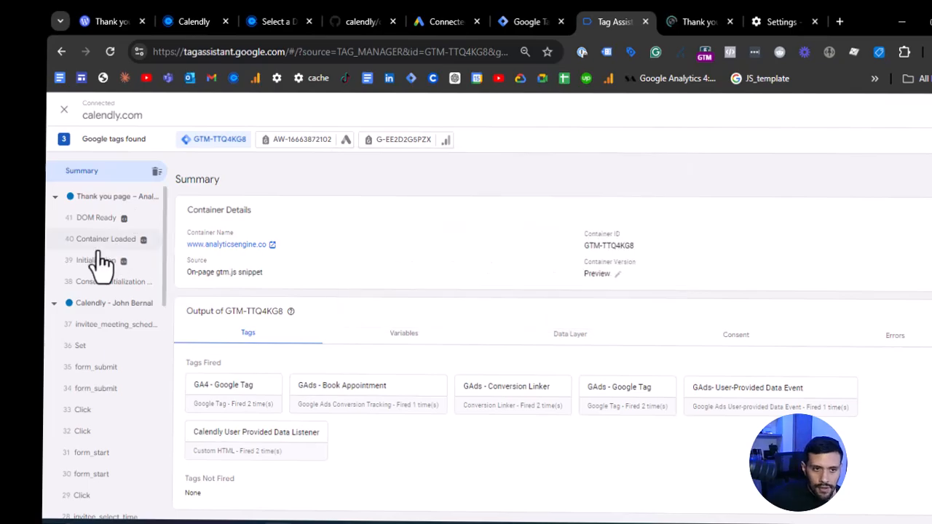
{"action": "left_click", "coordinate": [102, 241]}
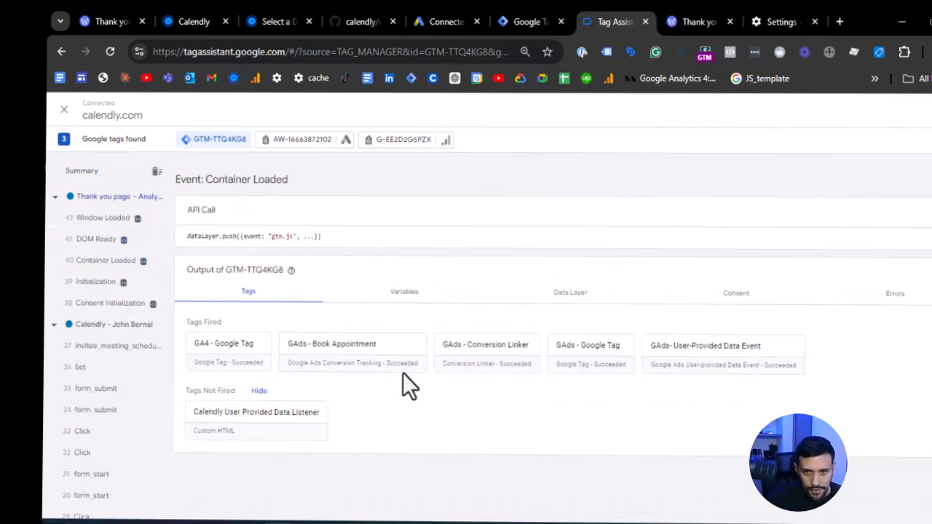
{"action": "scroll", "coordinate": [401, 366], "scroll_direction": "up", "scroll_amount": 5}
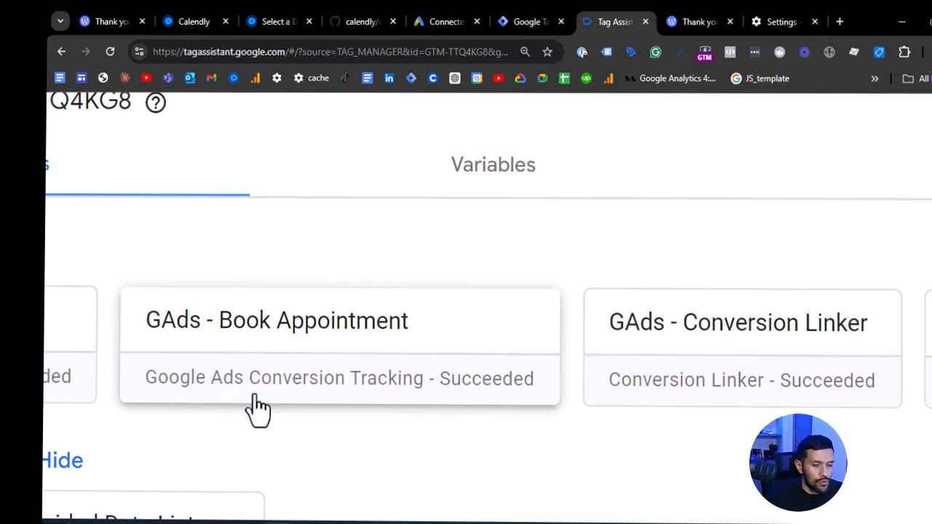
{"action": "scroll", "coordinate": [262, 391], "scroll_direction": "down", "scroll_amount": 1}
{"action": "scroll", "coordinate": [270, 391], "scroll_direction": "down", "scroll_amount": 2}
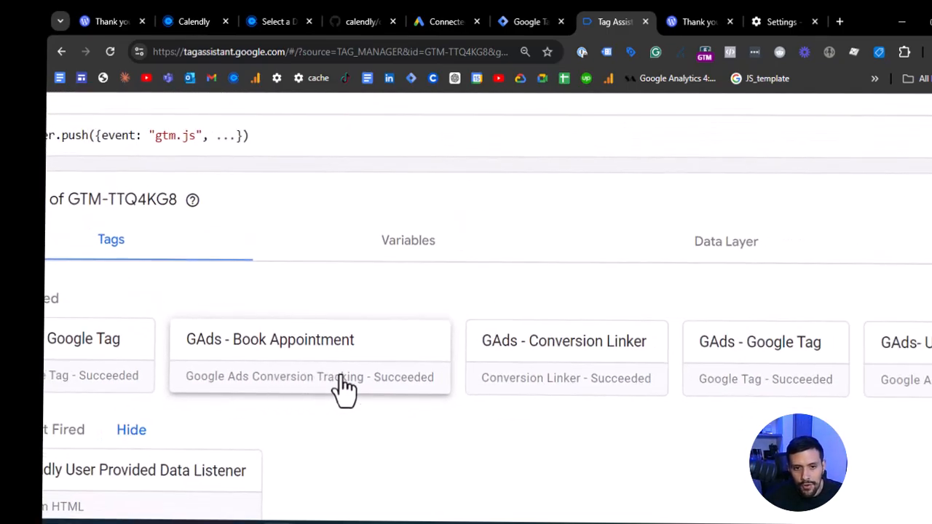
{"action": "scroll", "coordinate": [358, 391], "scroll_direction": "right", "scroll_amount": 3}
{"action": "scroll", "coordinate": [674, 399], "scroll_direction": "right", "scroll_amount": 4}
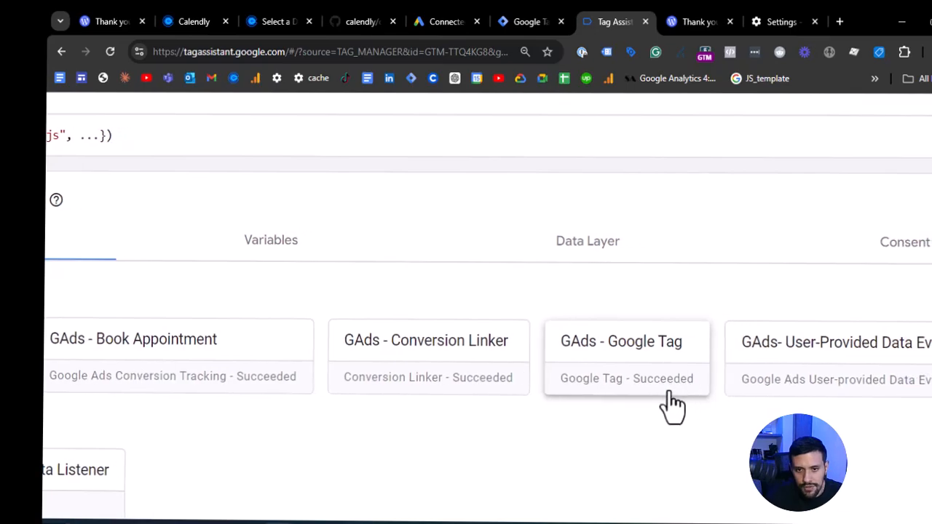
{"action": "scroll", "coordinate": [218, 379], "scroll_direction": "down", "scroll_amount": 2}
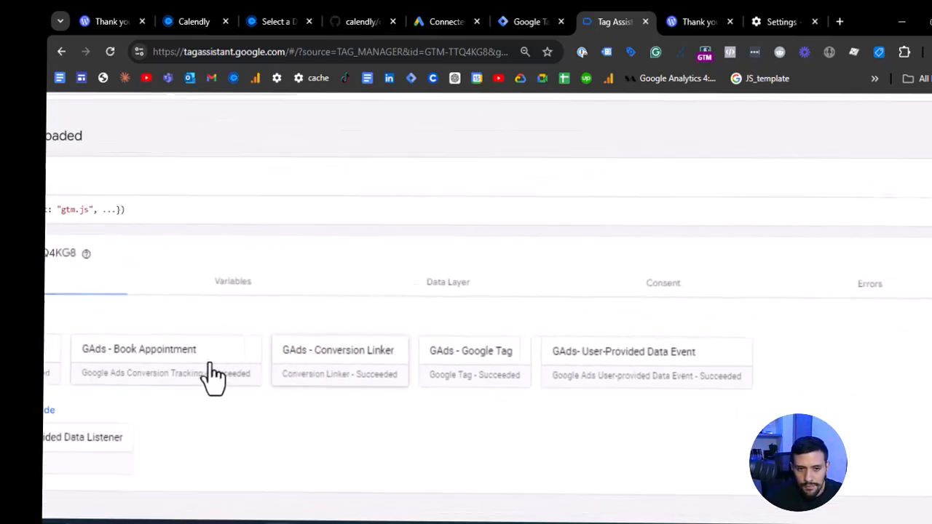
{"action": "scroll", "coordinate": [183, 360], "scroll_direction": "left", "scroll_amount": 3}
- Open the GAds - Book Appointment tag details and examine its enhanced conversion value, conversion ID and conversion label
{"action": "left_click", "coordinate": [182, 356]}
{"action": "left_click", "coordinate": [408, 372]}
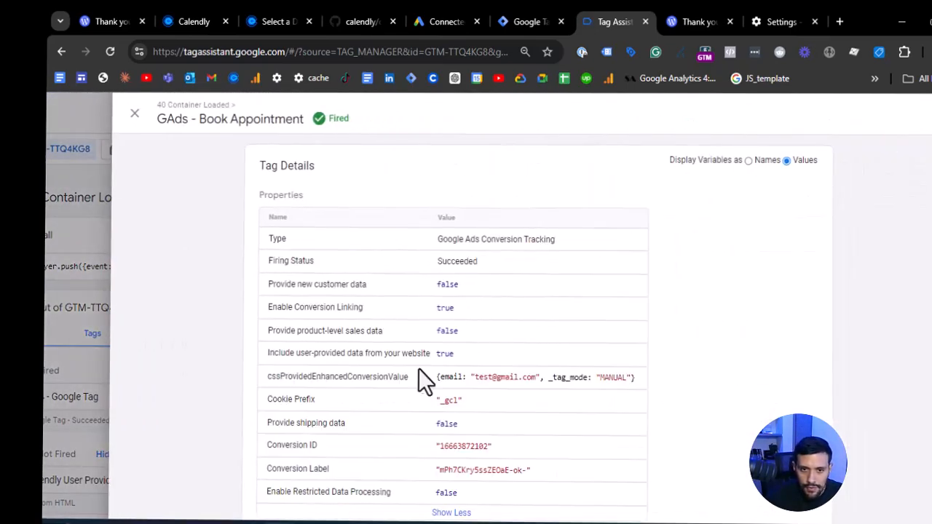
{"action": "scroll", "coordinate": [469, 357], "scroll_direction": "down", "scroll_amount": 3}
{"action": "scroll", "coordinate": [266, 247], "scroll_direction": "up", "scroll_amount": 1}
{"action": "scroll", "coordinate": [266, 236], "scroll_direction": "up", "scroll_amount": 2}
{"action": "left_click_drag", "start_coordinate": [496, 234], "coordinate": [752, 241]}
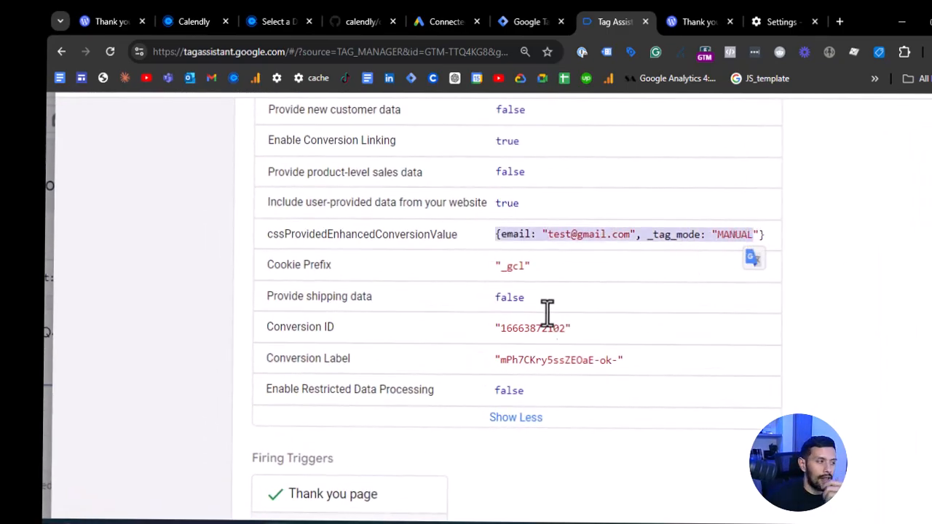
{"action": "left_click_drag", "start_coordinate": [495, 328], "coordinate": [566, 329]}
{"action": "left_click_drag", "start_coordinate": [501, 360], "coordinate": [619, 362]}
{"action": "key", "text": "ctrl+c"}
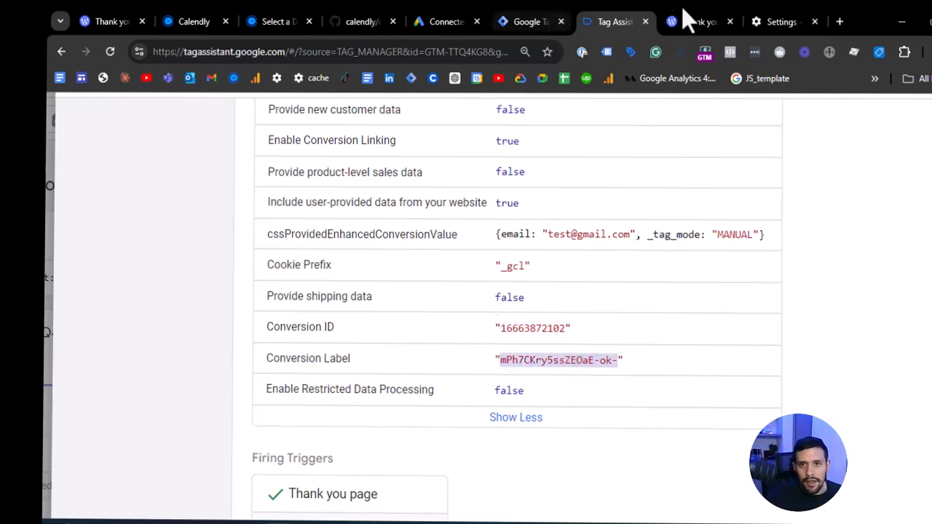
- Switch to Google Ads and open the Book appointment conversion action from the conversions summary
{"action": "left_click", "coordinate": [436, 21]}
{"action": "left_click", "coordinate": [243, 338]}
{"action": "left_click", "coordinate": [123, 158]}
{"action": "mouse_move", "coordinate": [61, 234]}
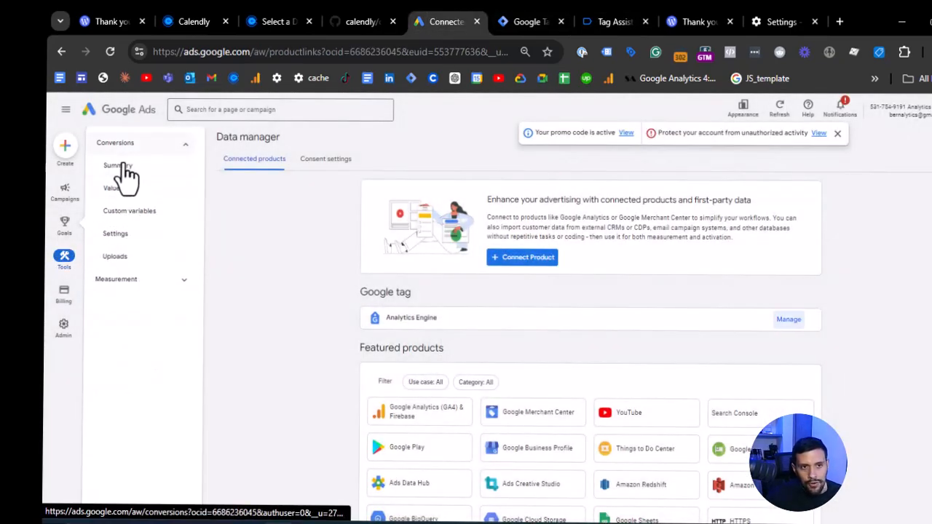
{"action": "left_click", "coordinate": [123, 167]}
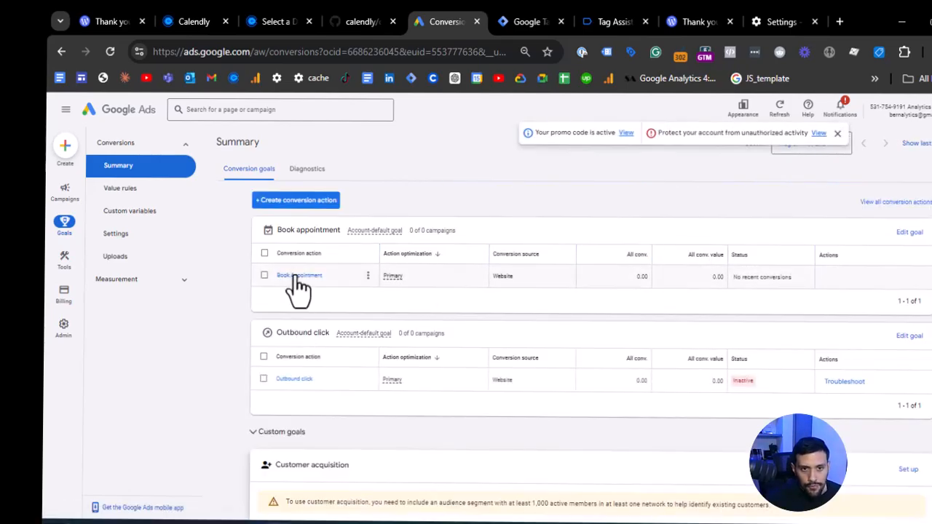
{"action": "left_click", "coordinate": [299, 276]}
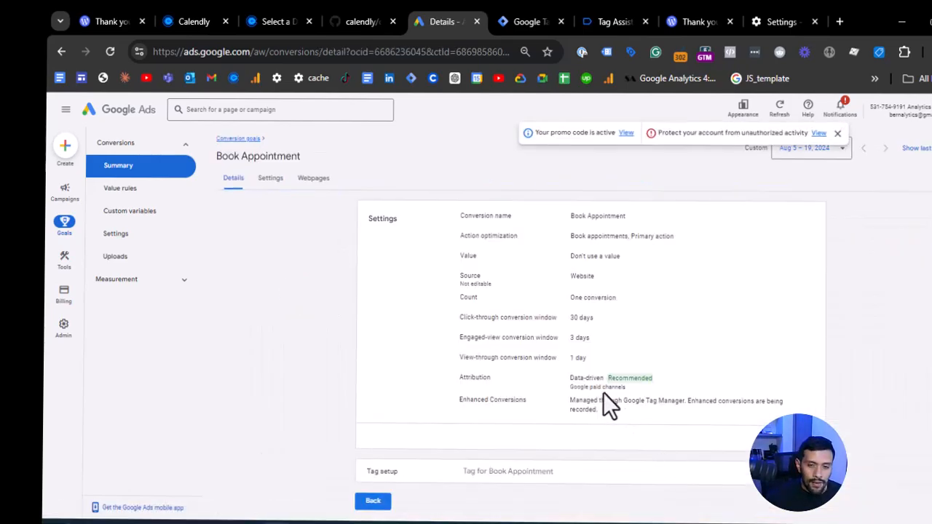
- Show the conversion action's Google Tag Manager setup instructions and compare the conversion label with the one in Tag Assistant
{"action": "left_click", "coordinate": [662, 473]}
{"action": "scroll", "coordinate": [663, 473], "scroll_direction": "down", "scroll_amount": 2}
{"action": "left_click", "coordinate": [649, 375]}
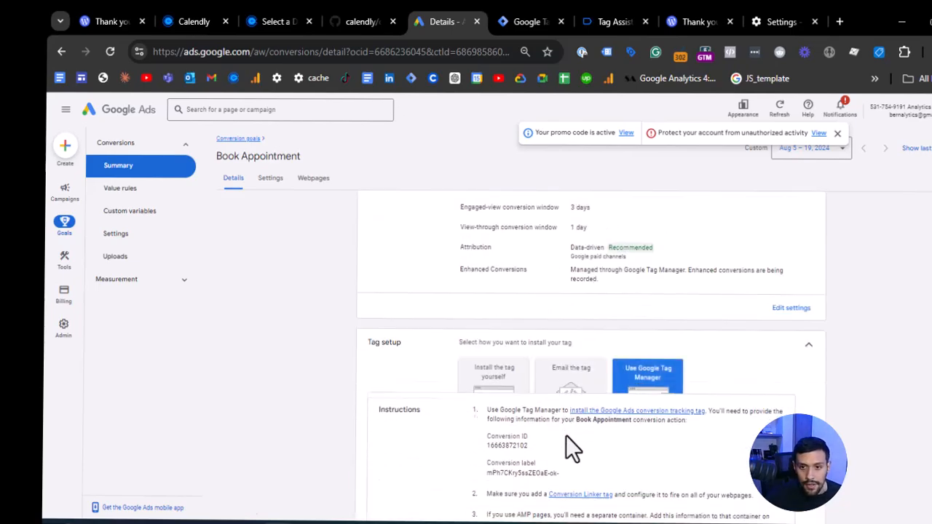
{"action": "scroll", "coordinate": [565, 435], "scroll_direction": "down", "scroll_amount": 1}
{"action": "double_click", "coordinate": [533, 397]}
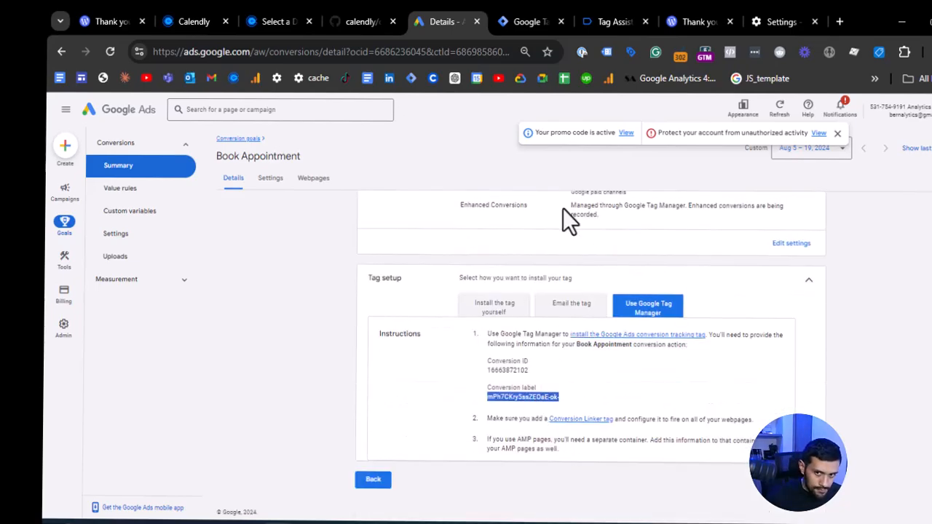
{"action": "left_click", "coordinate": [618, 9]}
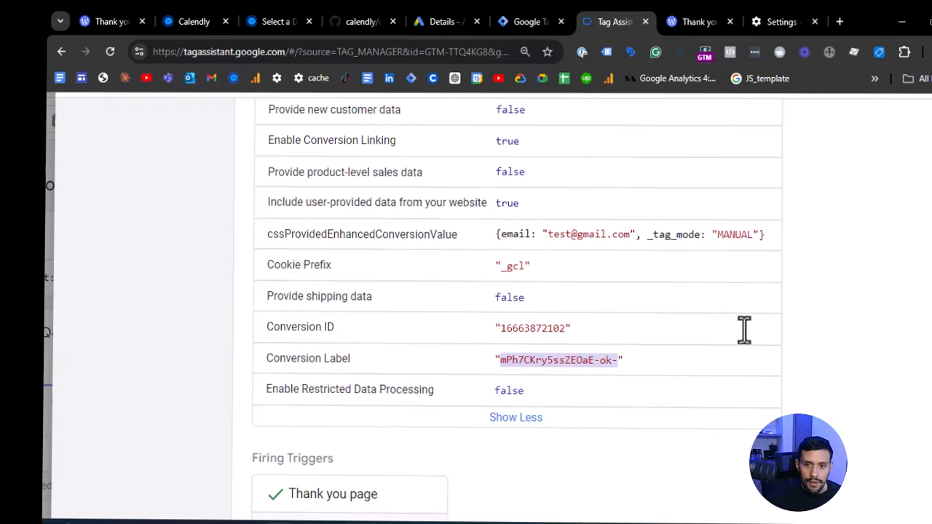
- Search the GAds - Book Appointment tag details in Tag Assistant for the conversion label copied from Google Ads, and close the details
{"action": "key", "text": "ctrl+f"}
{"action": "key", "text": "ctrl+v"}
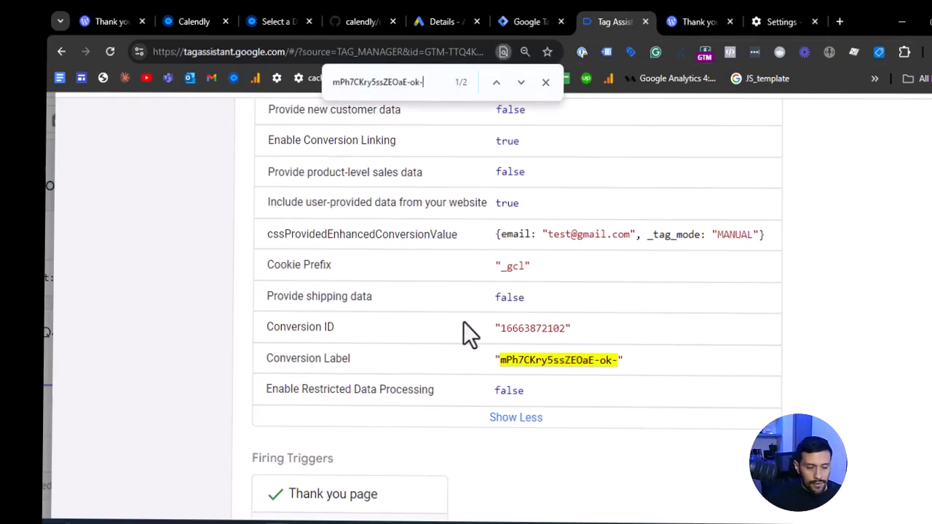
{"action": "scroll", "coordinate": [470, 328], "scroll_direction": "down", "scroll_amount": 2}
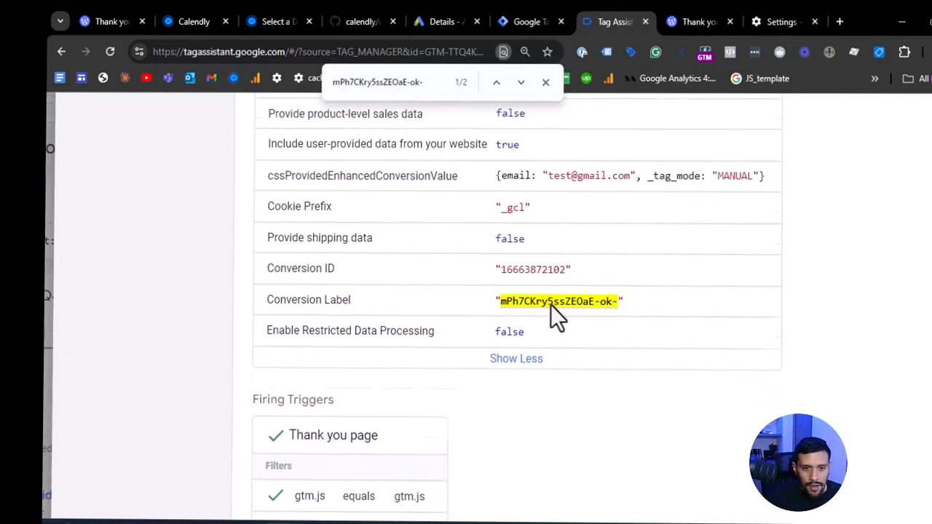
{"action": "scroll", "coordinate": [420, 321], "scroll_direction": "down", "scroll_amount": 5}
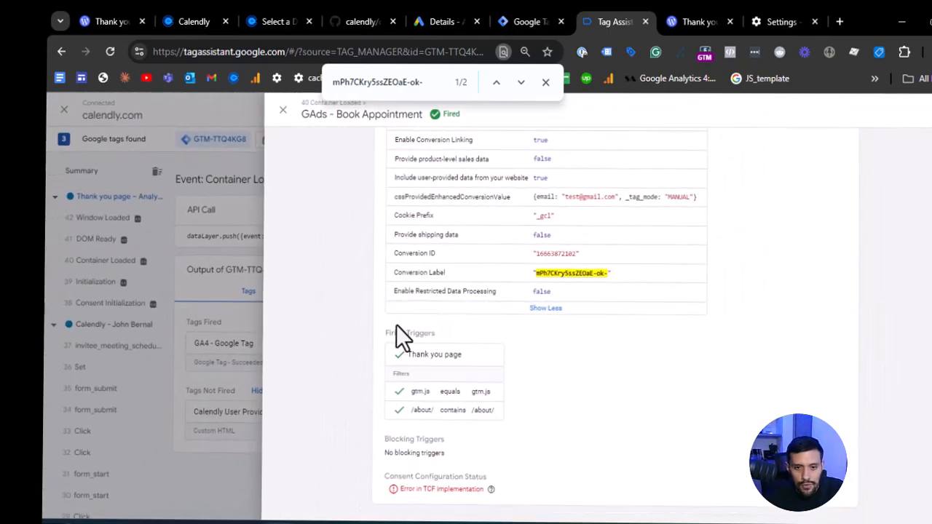
{"action": "left_click", "coordinate": [264, 309]}
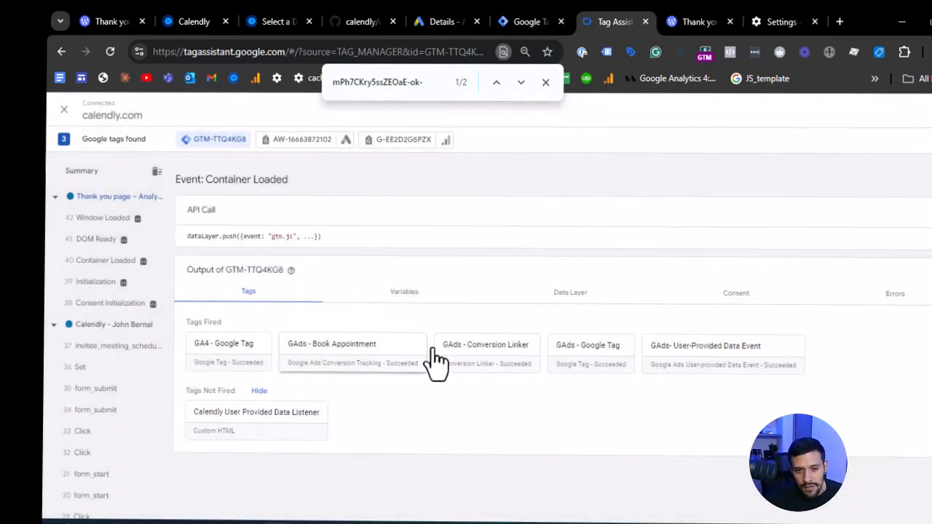
- Examine the user-provided data, tag ID and firing triggers of the GAds- User-Provided Data Event and GAds - Google Tag tags
{"action": "left_click", "coordinate": [721, 357]}
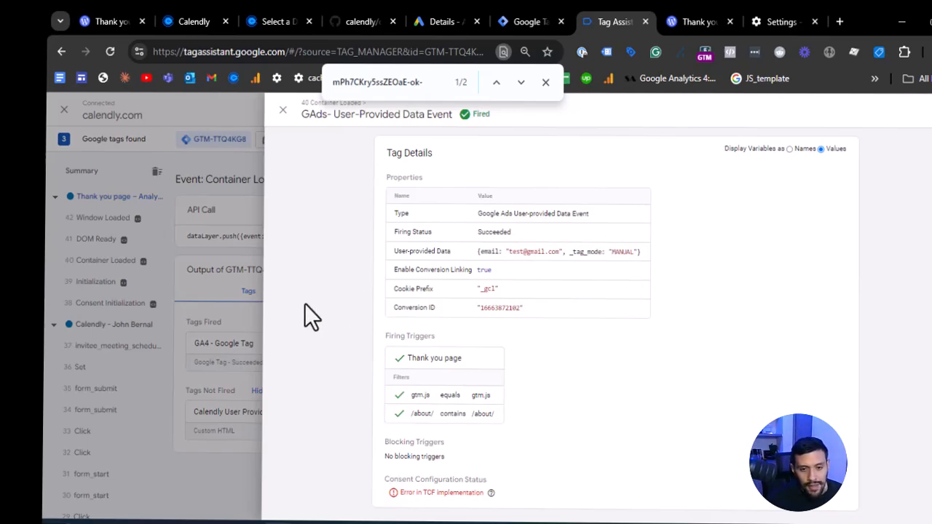
{"action": "scroll", "coordinate": [304, 304], "scroll_direction": "down", "scroll_amount": 1}
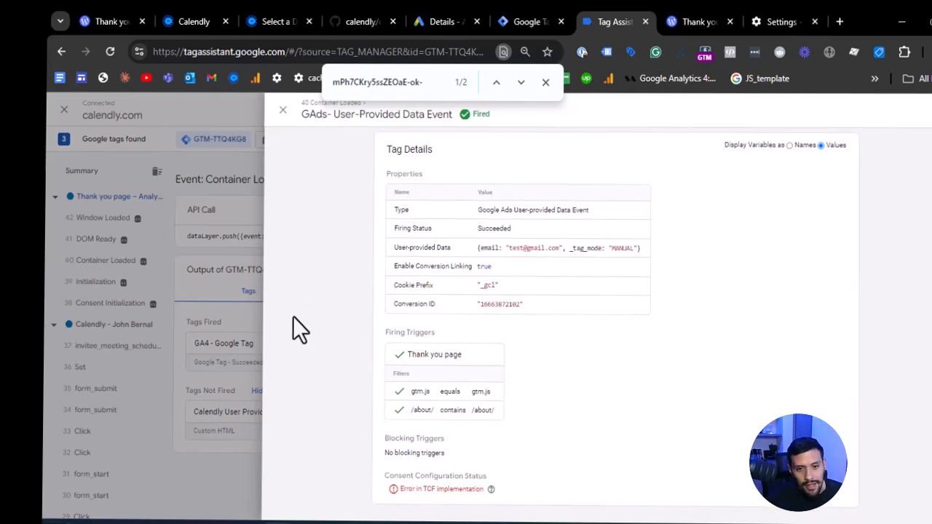
{"action": "left_click", "coordinate": [243, 255]}
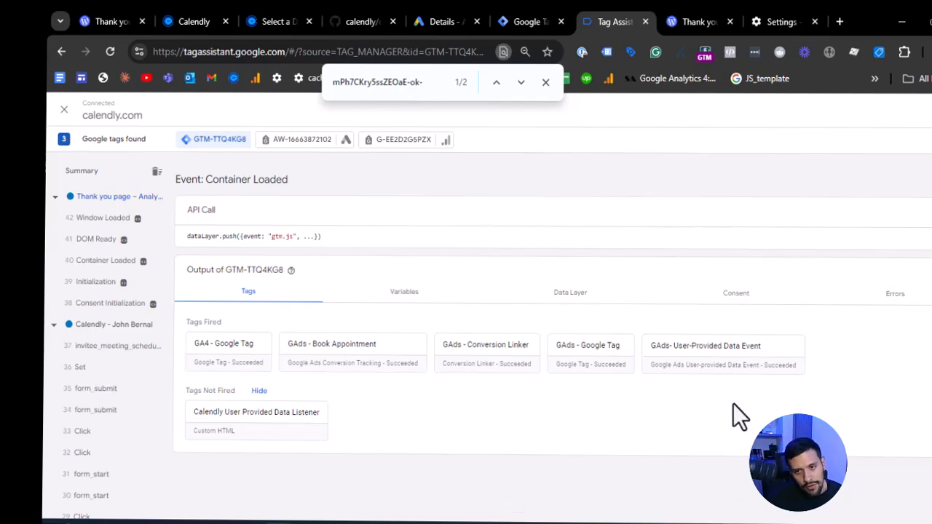
{"action": "left_click", "coordinate": [601, 355]}
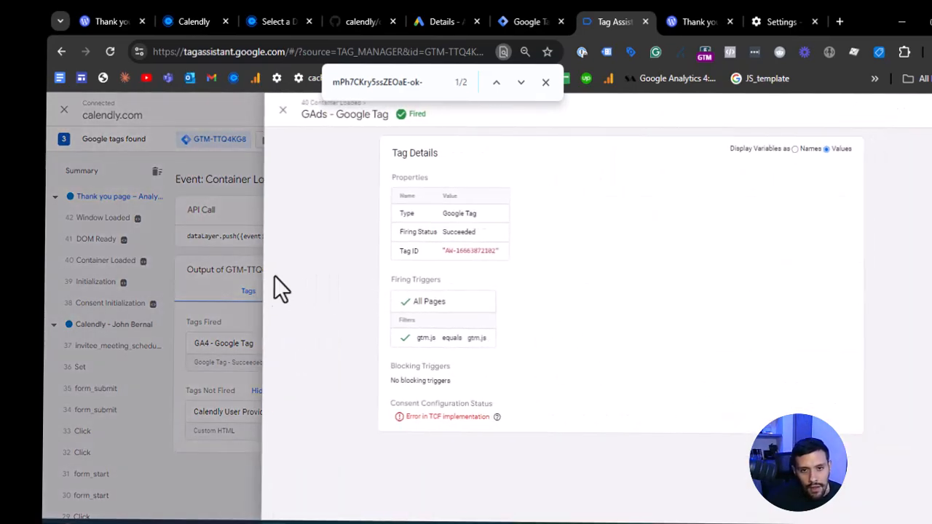
{"action": "left_click", "coordinate": [214, 266]}
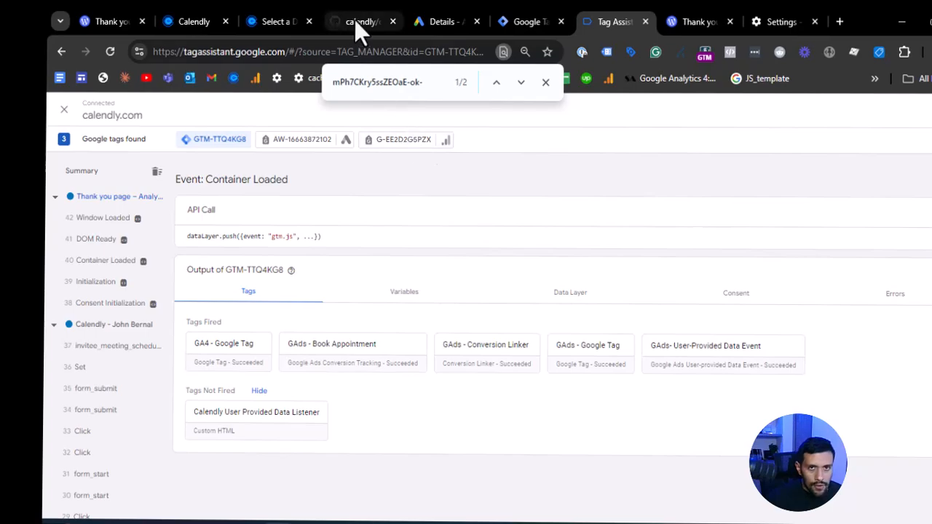
- Switch to Google Tag Manager and publish the workspace changes as a version named "Google Ads Enhanced Conversion with Calendly"
{"action": "left_click", "coordinate": [526, 16]}
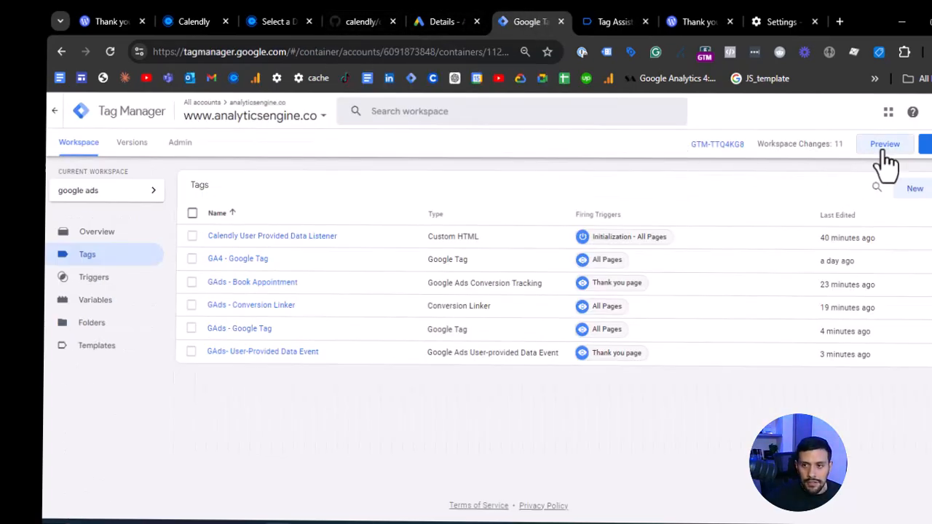
{"action": "left_click", "coordinate": [925, 145]}
{"action": "double_click", "coordinate": [453, 252]}
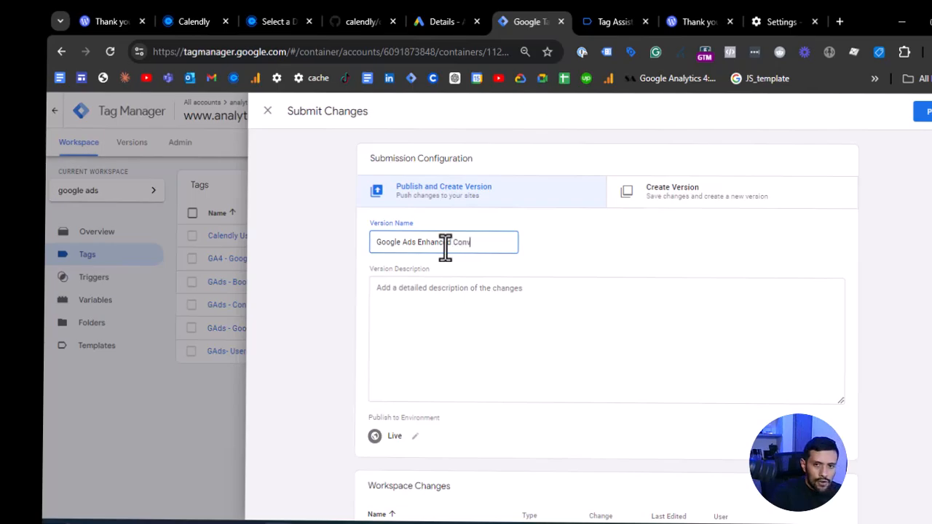
{"action": "type", "text": "Calendly"}
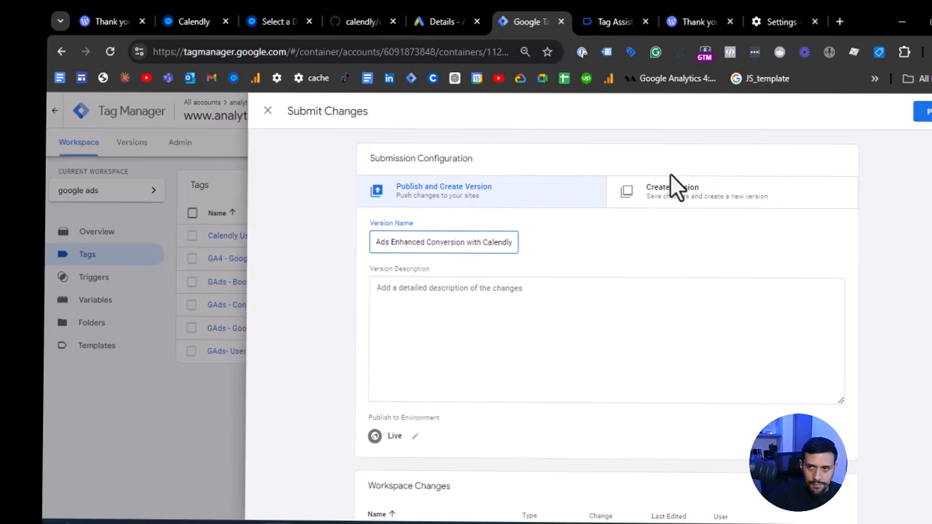
{"action": "left_click", "coordinate": [923, 112]}
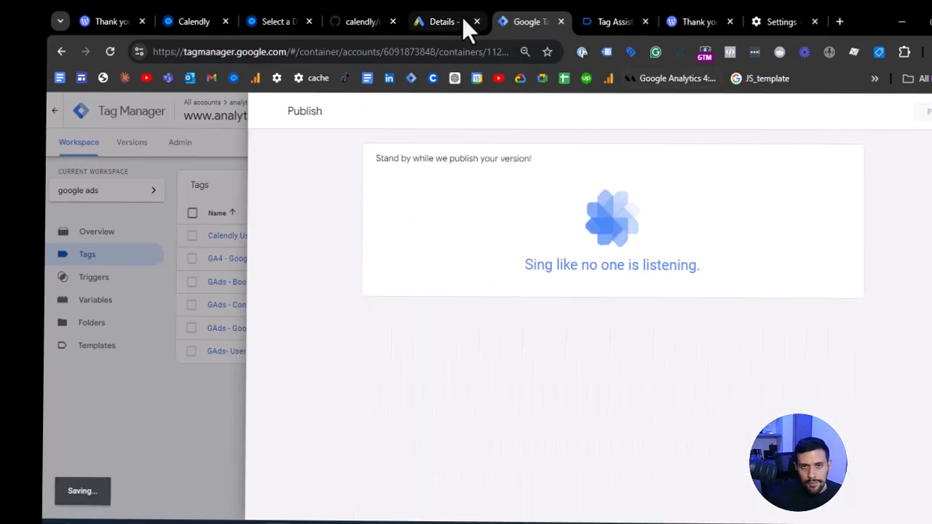
- Switch to Google Ads, return to the conversions summary and examine the Book Appointment conversion action's status details
{"action": "left_click", "coordinate": [461, 20]}
{"action": "left_click", "coordinate": [374, 480]}
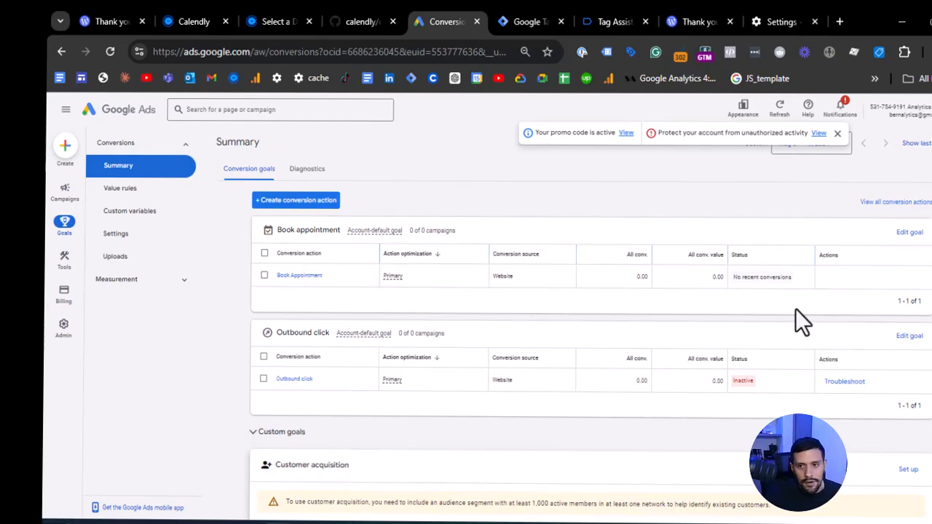
{"action": "mouse_move", "coordinate": [757, 286]}
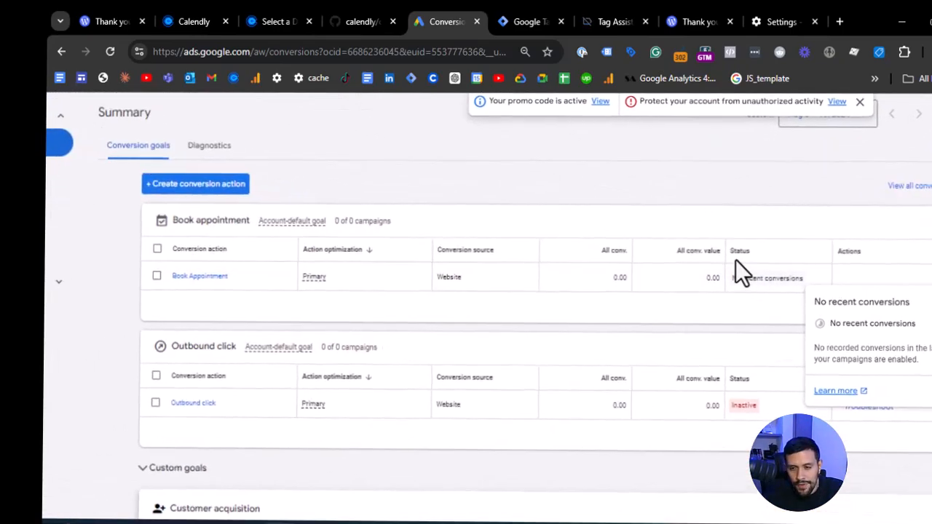
{"action": "scroll", "coordinate": [737, 261], "scroll_direction": "up", "scroll_amount": 5}
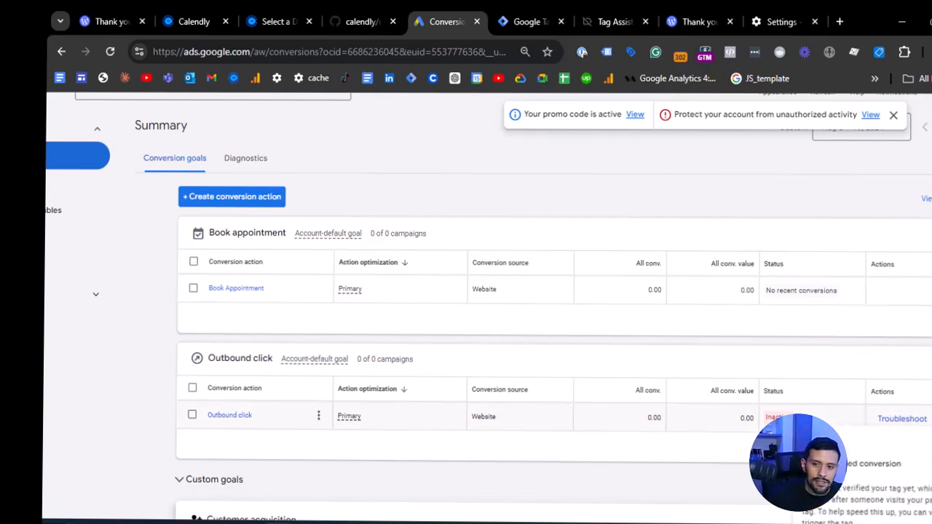
- Troubleshoot the Outbound click conversion action by launching its tag check in Tag Assistant
{"action": "left_click", "coordinate": [898, 418]}
{"action": "left_click", "coordinate": [622, 388]}
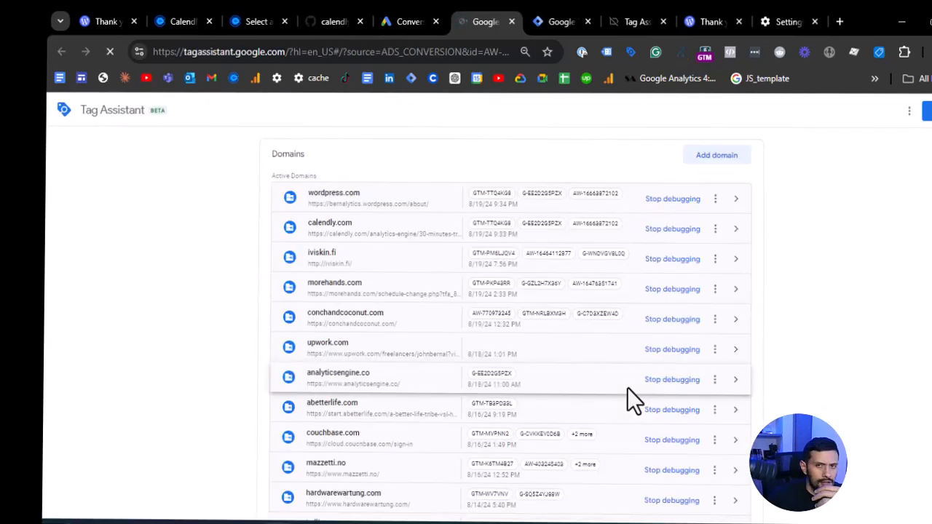